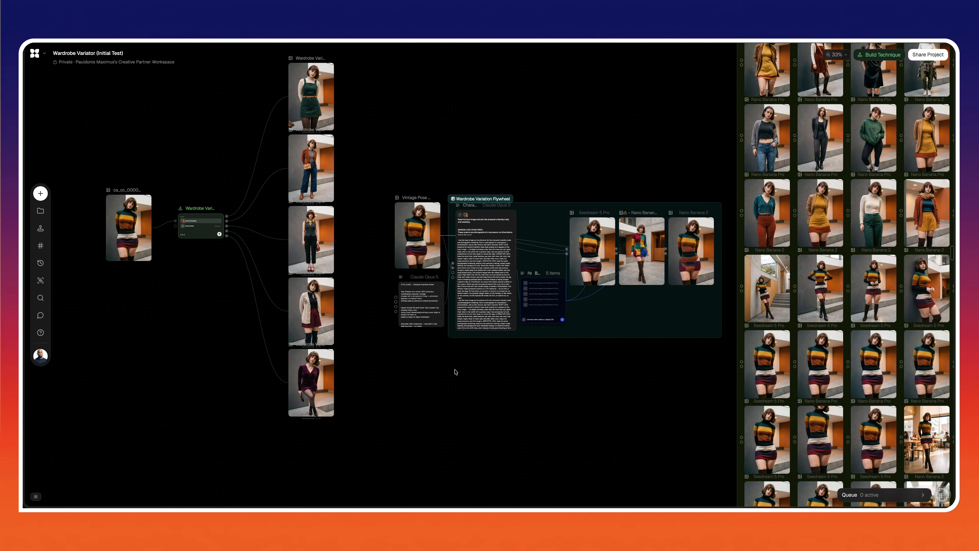
- Add a Wardrobe Variator technique node on the empty canvas below the Wardrobe Variation Flywheel group
{"action": "double_click", "coordinate": [456, 371]}
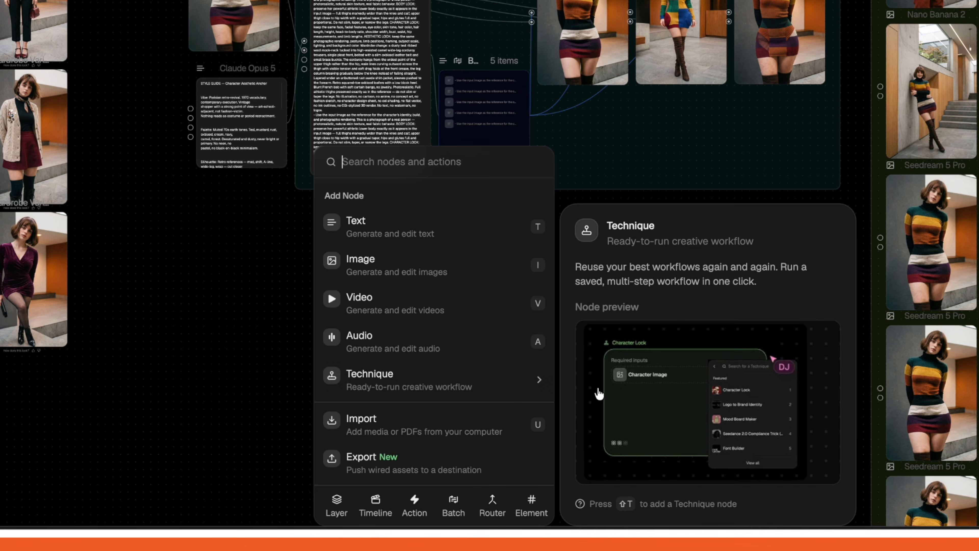
{"action": "left_click", "coordinate": [531, 389]}
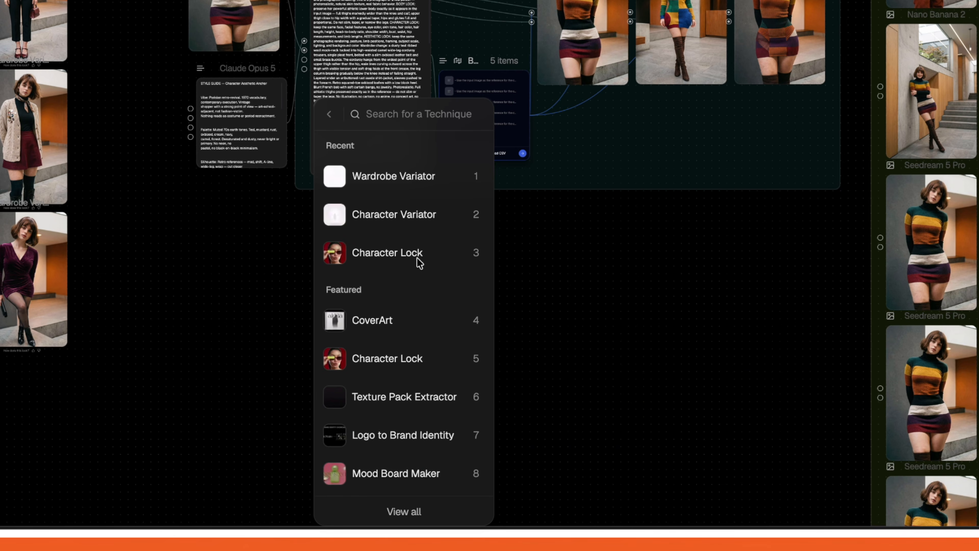
{"action": "mouse_move", "coordinate": [399, 256]}
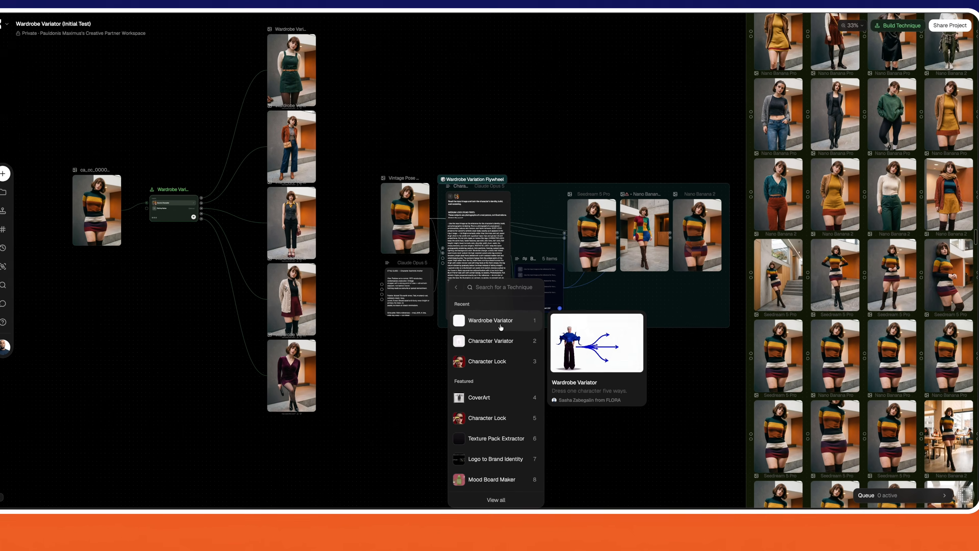
{"action": "left_click", "coordinate": [500, 327]}
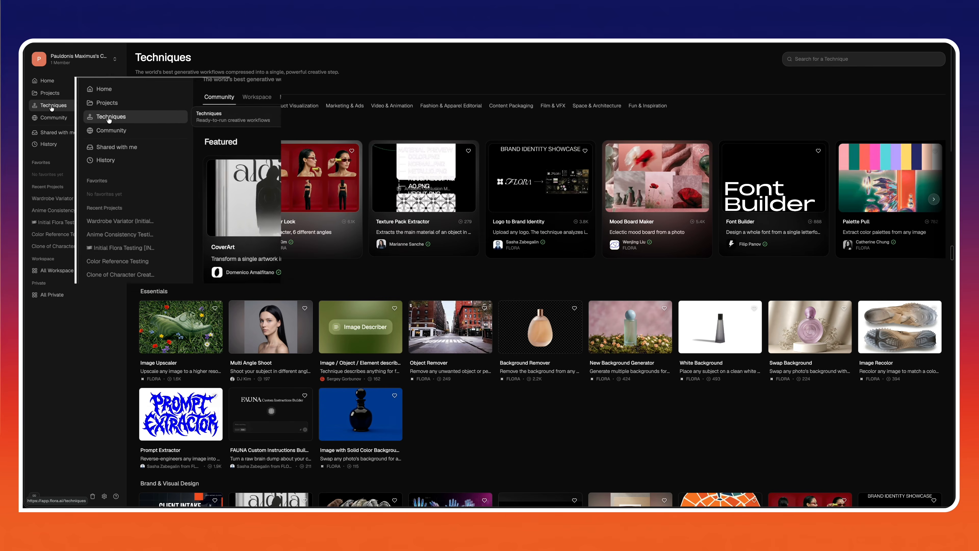
- Find the Wardrobe Variator in the Techniques library and open it for a trial run
{"action": "scroll", "coordinate": [247, 220], "scroll_direction": "down", "scroll_amount": 8}
{"action": "scroll", "coordinate": [247, 220], "scroll_direction": "down", "scroll_amount": 12}
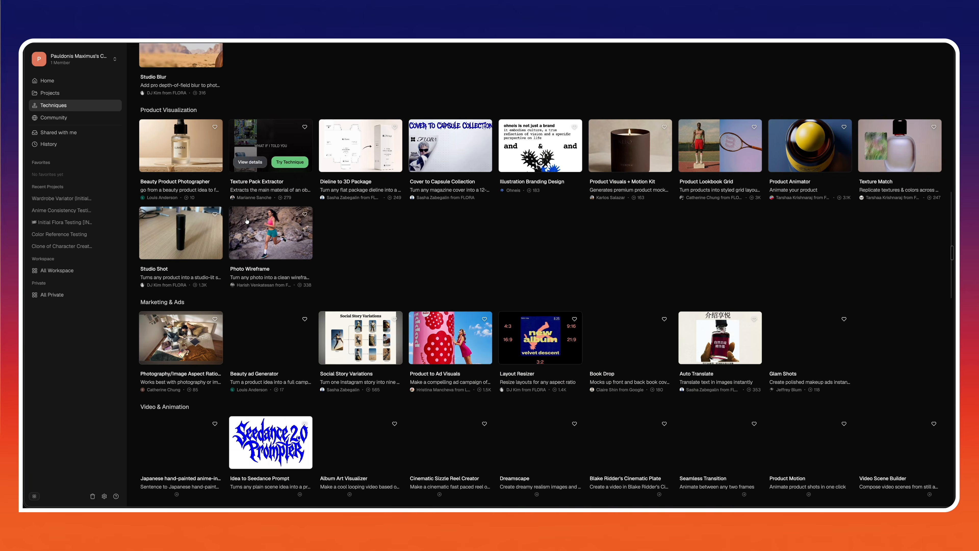
{"action": "scroll", "coordinate": [394, 242], "scroll_direction": "down", "scroll_amount": 11}
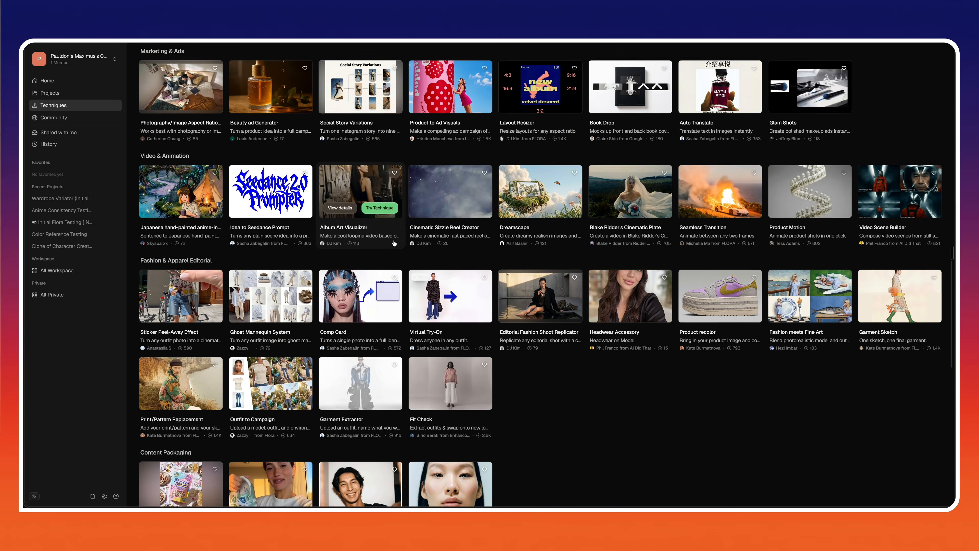
{"action": "scroll", "coordinate": [394, 242], "scroll_direction": "down", "scroll_amount": 10}
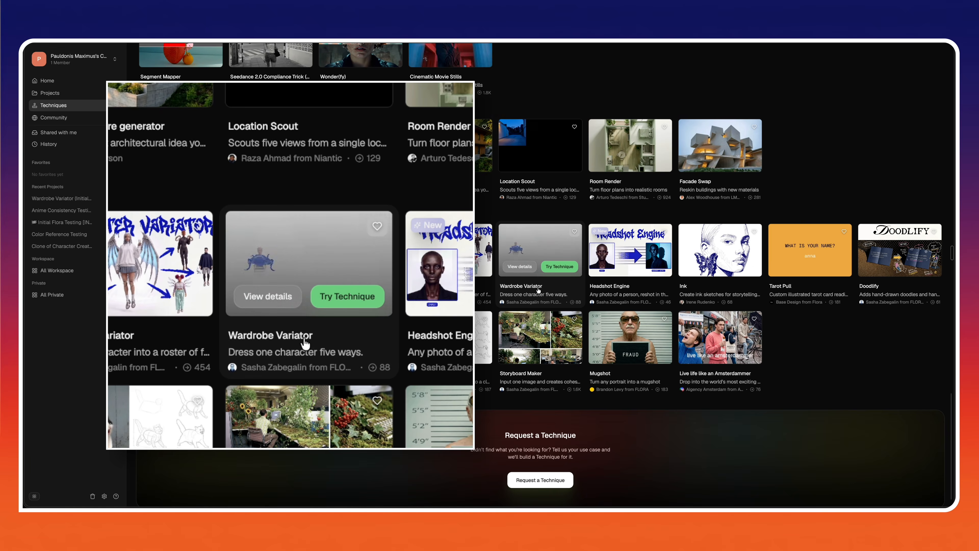
{"action": "scroll", "coordinate": [539, 290], "scroll_direction": "down", "scroll_amount": 1}
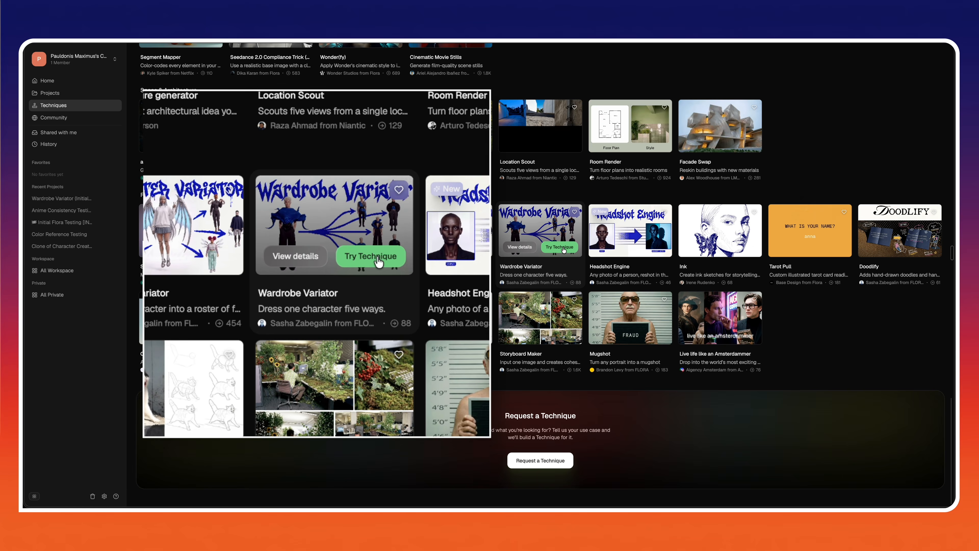
{"action": "left_click", "coordinate": [564, 246]}
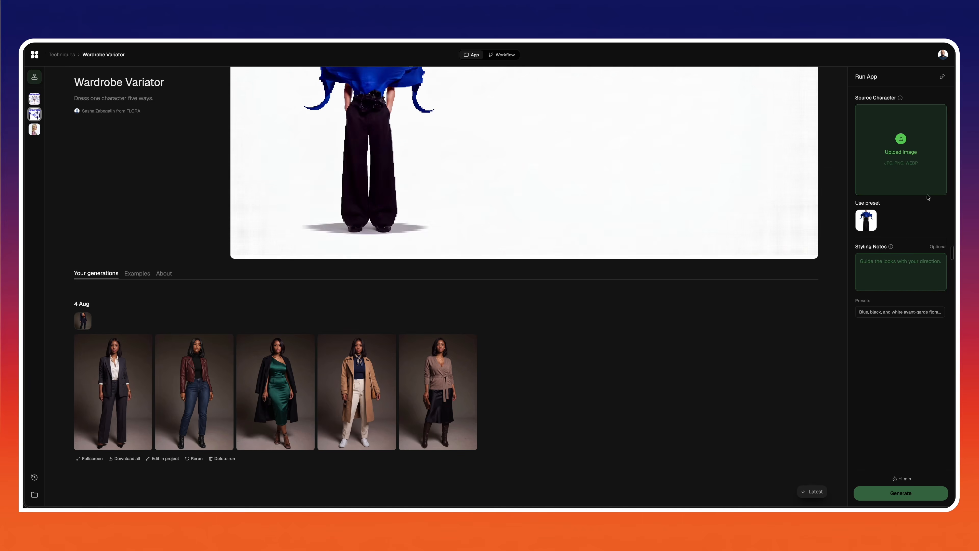
- Fill the Styling Notes with the preset "Blue, black, and white avant-garde floral motif menswear"
{"action": "left_click", "coordinate": [928, 284]}
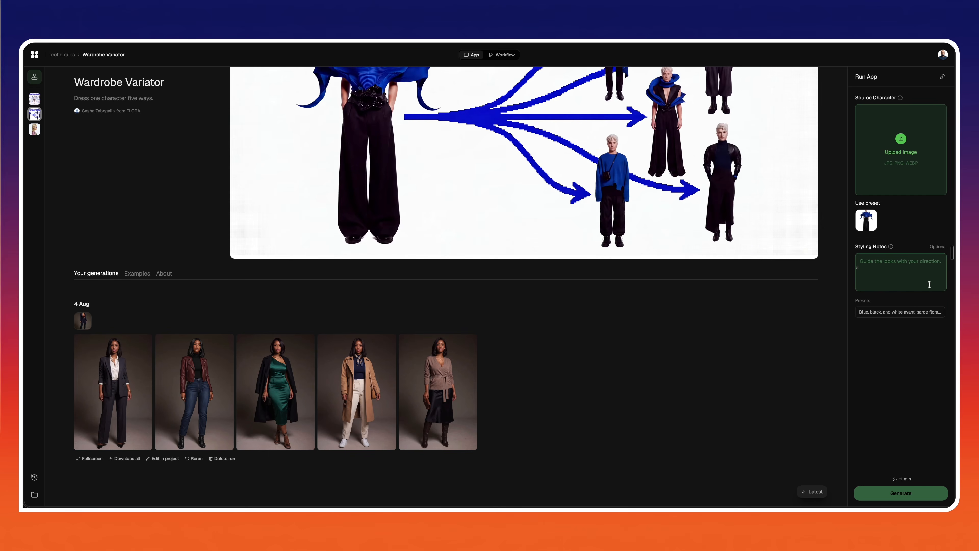
{"action": "left_click", "coordinate": [875, 311]}
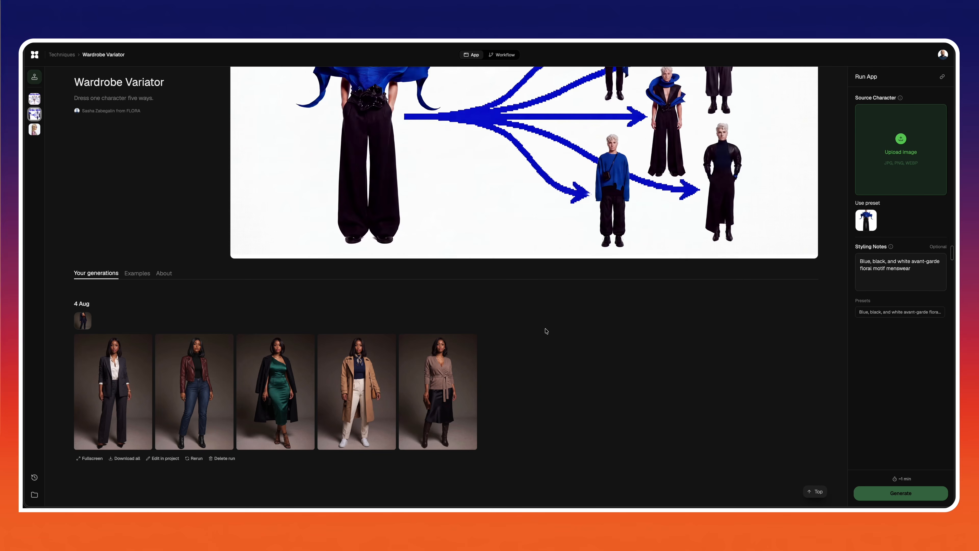
- Examine the Wardrobe Variator's read-only workflow from source character to outputs and return to its app view
{"action": "left_click", "coordinate": [509, 55]}
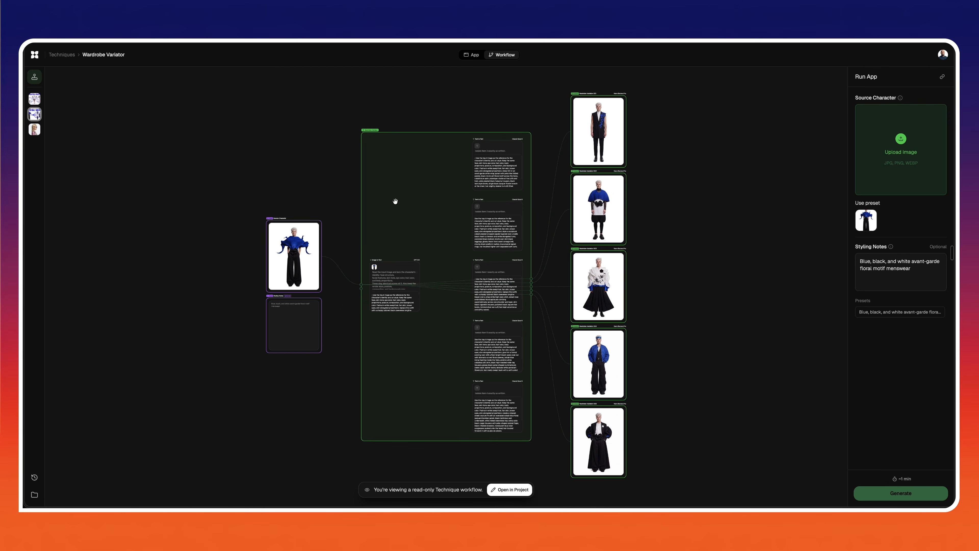
{"action": "scroll", "coordinate": [439, 183], "scroll_direction": "up", "scroll_amount": 5}
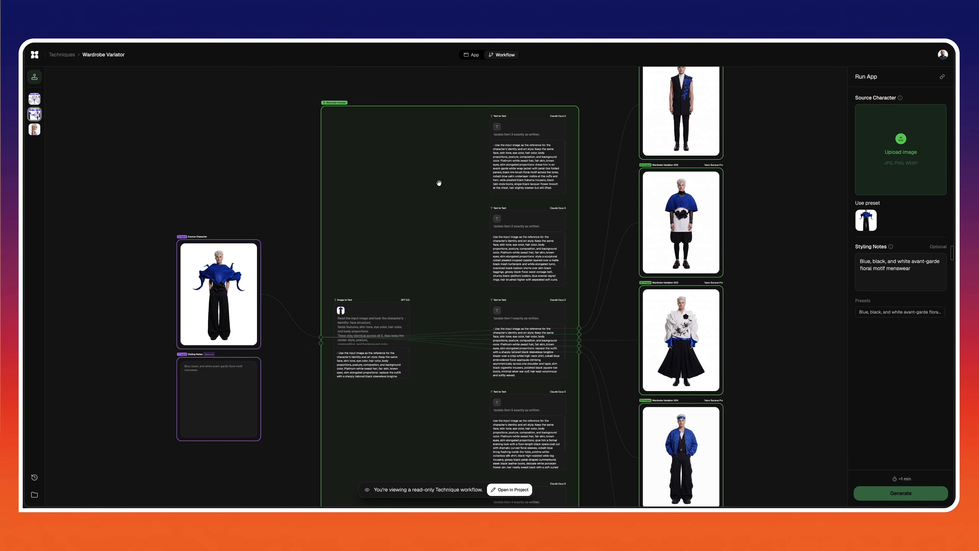
{"action": "scroll", "coordinate": [439, 183], "scroll_direction": "up", "scroll_amount": 5}
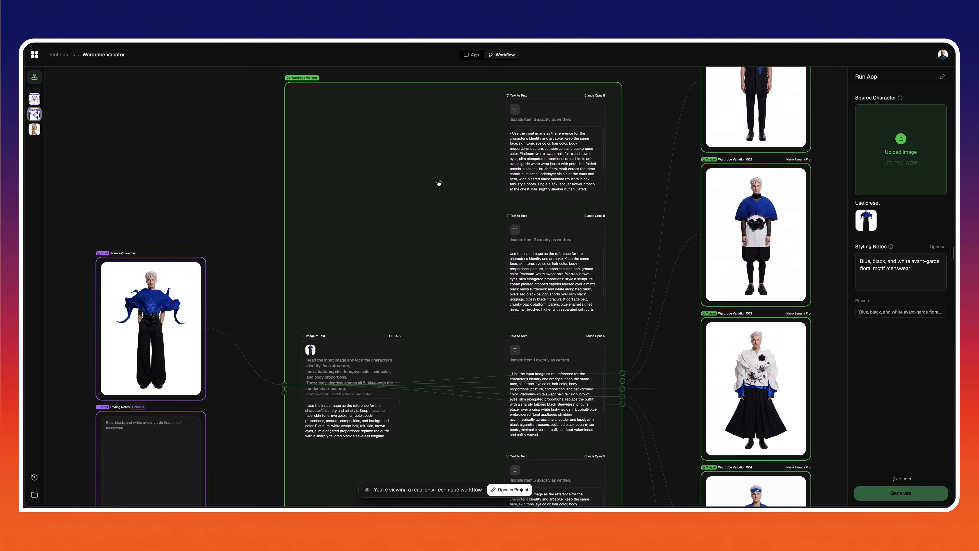
{"action": "scroll", "coordinate": [439, 182], "scroll_direction": "down", "scroll_amount": 2}
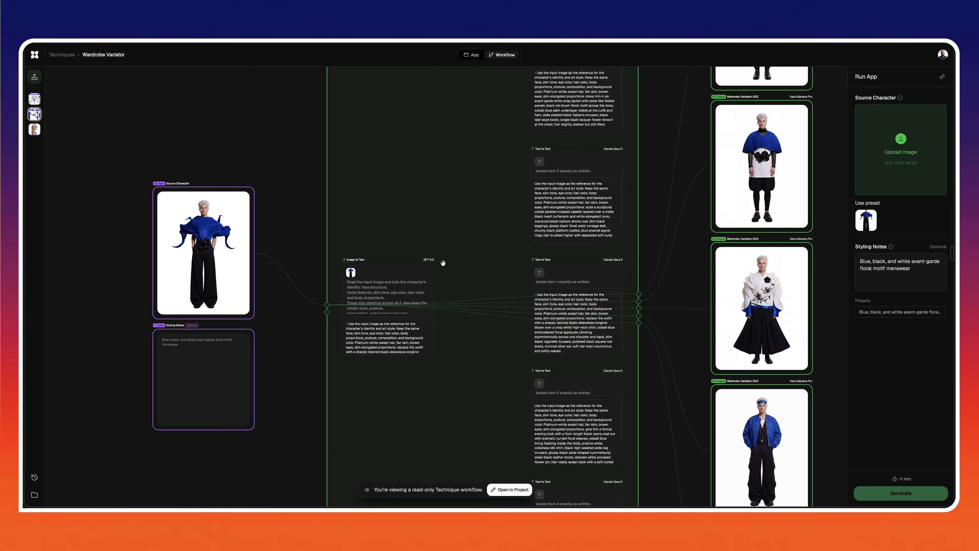
{"action": "scroll", "coordinate": [443, 262], "scroll_direction": "down", "scroll_amount": 5}
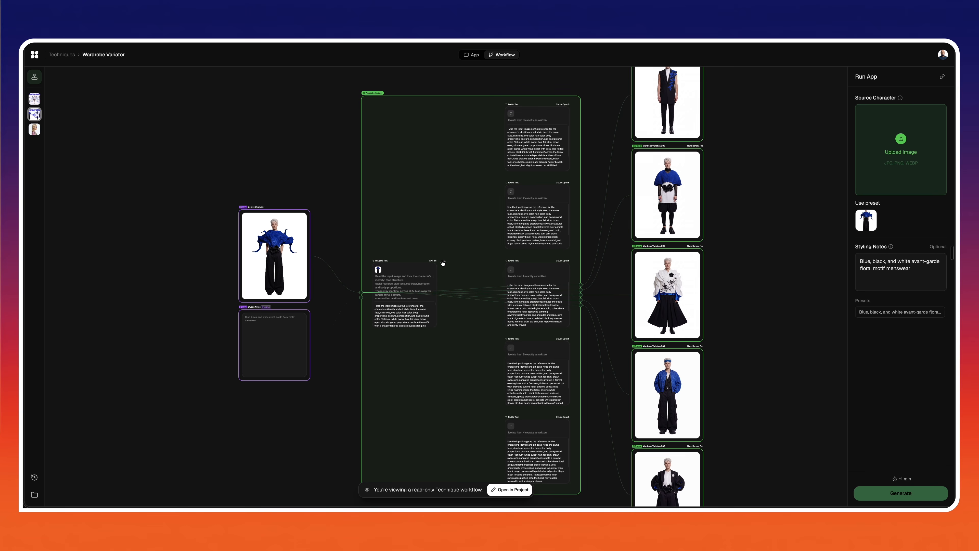
{"action": "left_click", "coordinate": [474, 55]}
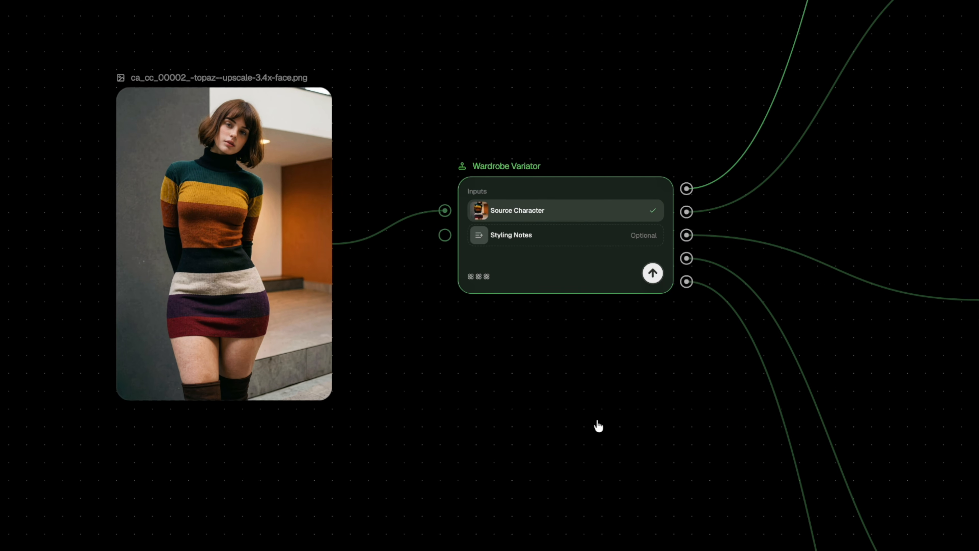
- Run the connected Wardrobe Variator node in the Wardrobe Variator (Initial Test) project, leaving the Styling Notes unconnected
{"action": "mouse_move", "coordinate": [265, 229]}
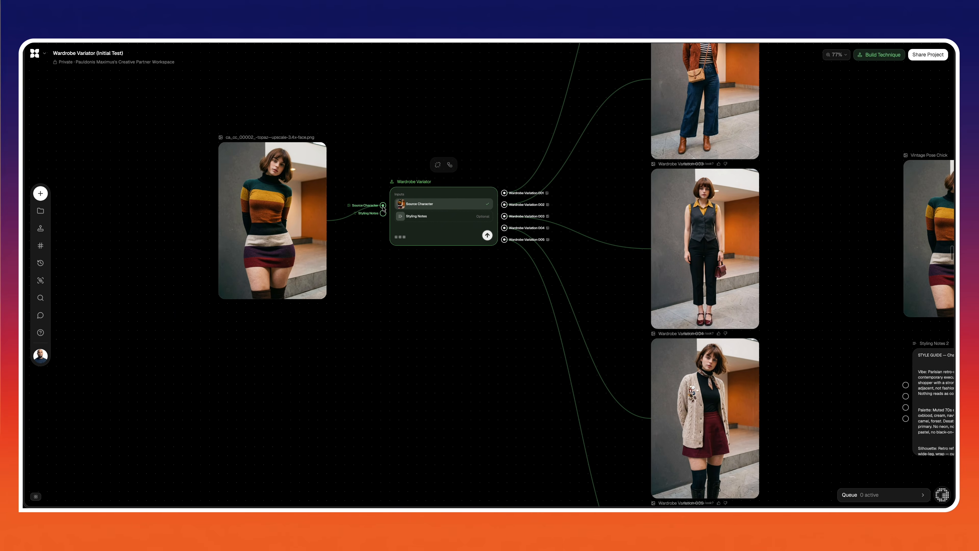
{"action": "scroll", "coordinate": [383, 209], "scroll_direction": "up", "scroll_amount": 3}
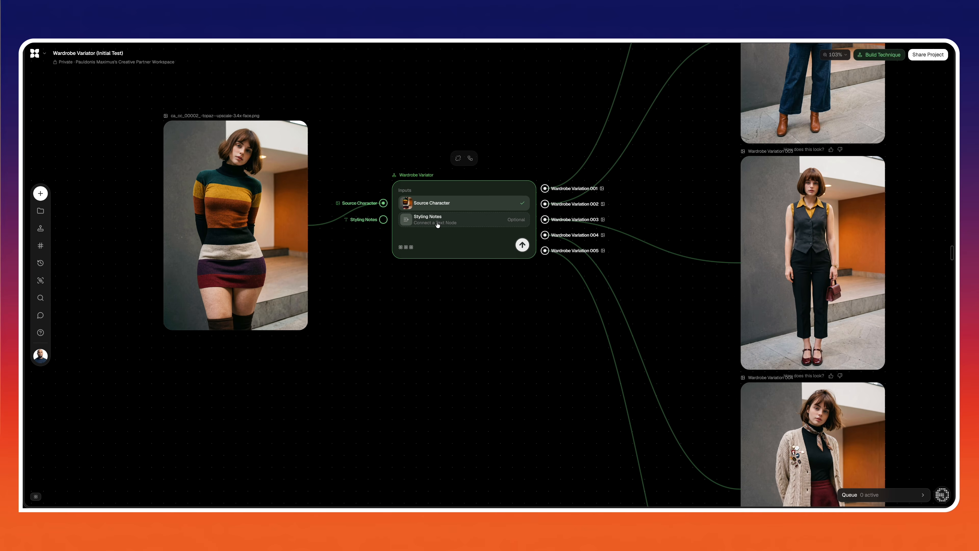
{"action": "left_click", "coordinate": [522, 245]}
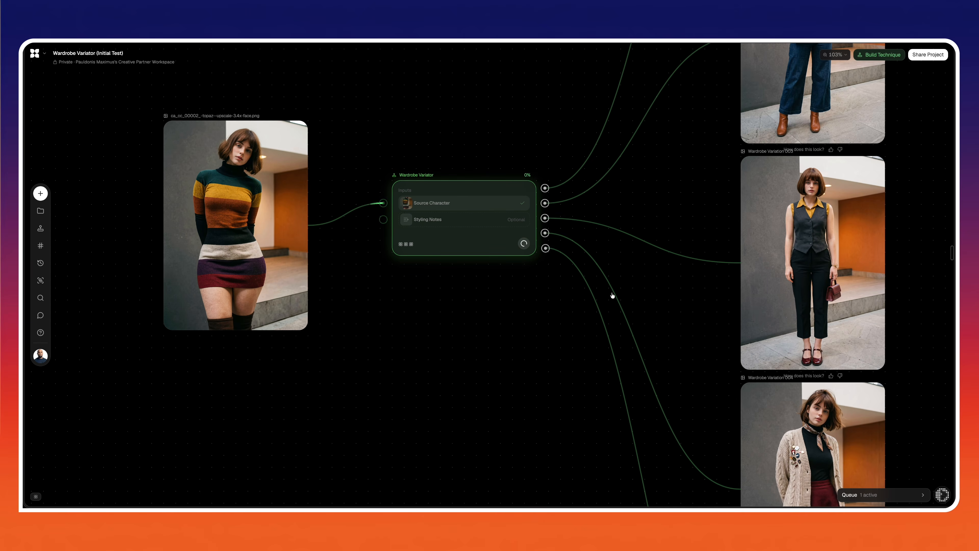
- Examine the outfit variation images on the canvas and show the file details of Wardrobe Variation 001
{"action": "scroll", "coordinate": [658, 292], "scroll_direction": "right", "scroll_amount": 10}
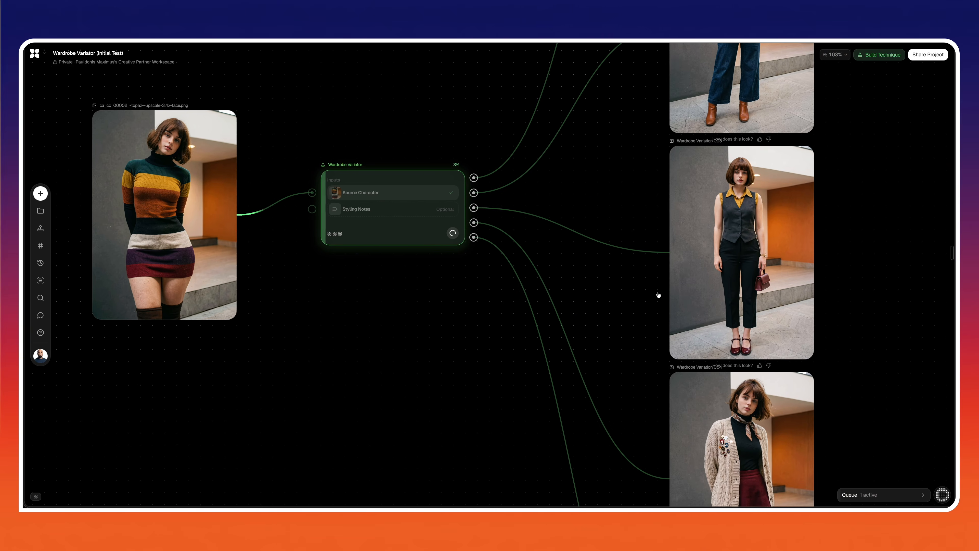
{"action": "scroll", "coordinate": [658, 292], "scroll_direction": "up", "scroll_amount": 5}
{"action": "scroll", "coordinate": [678, 278], "scroll_direction": "up", "scroll_amount": 4}
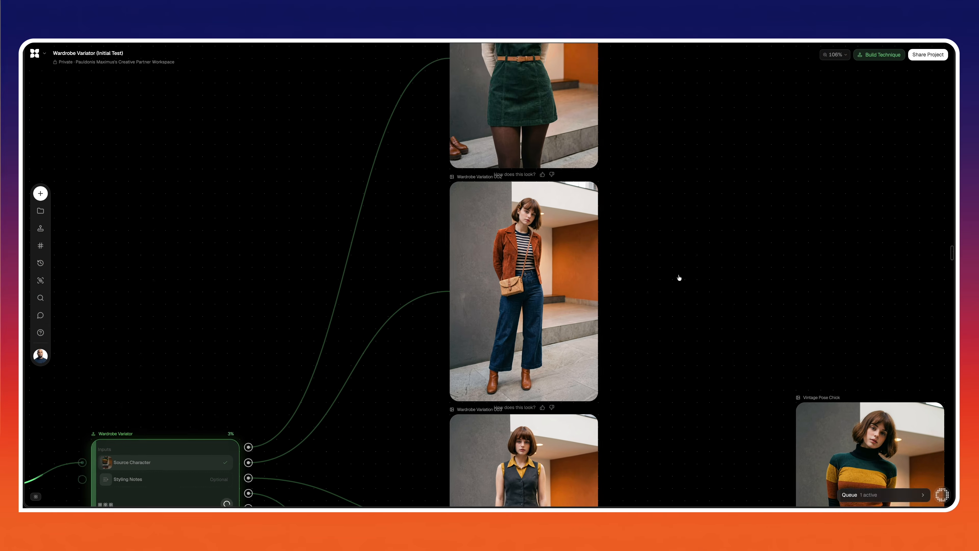
{"action": "scroll", "coordinate": [678, 278], "scroll_direction": "down", "scroll_amount": 4}
{"action": "scroll", "coordinate": [679, 278], "scroll_direction": "up", "scroll_amount": 4}
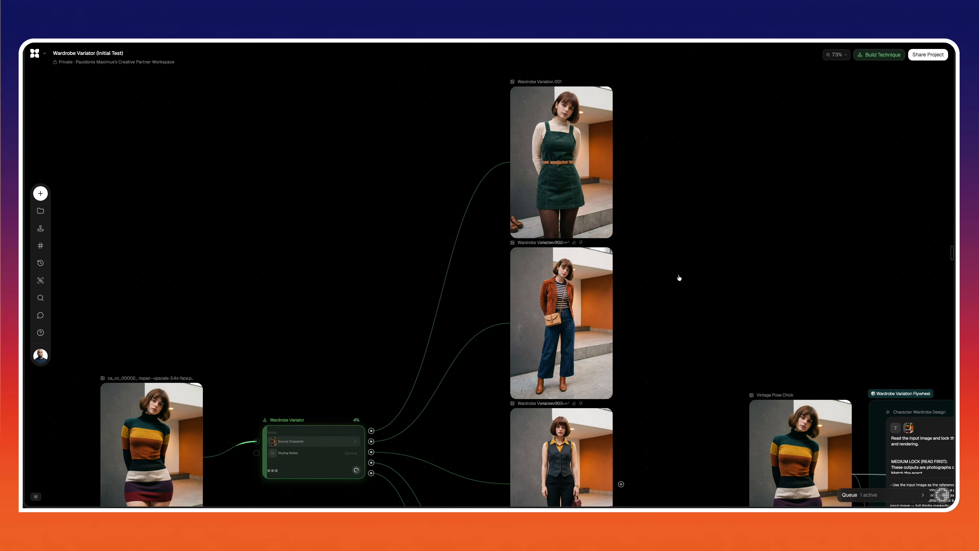
{"action": "scroll", "coordinate": [679, 278], "scroll_direction": "up", "scroll_amount": 5}
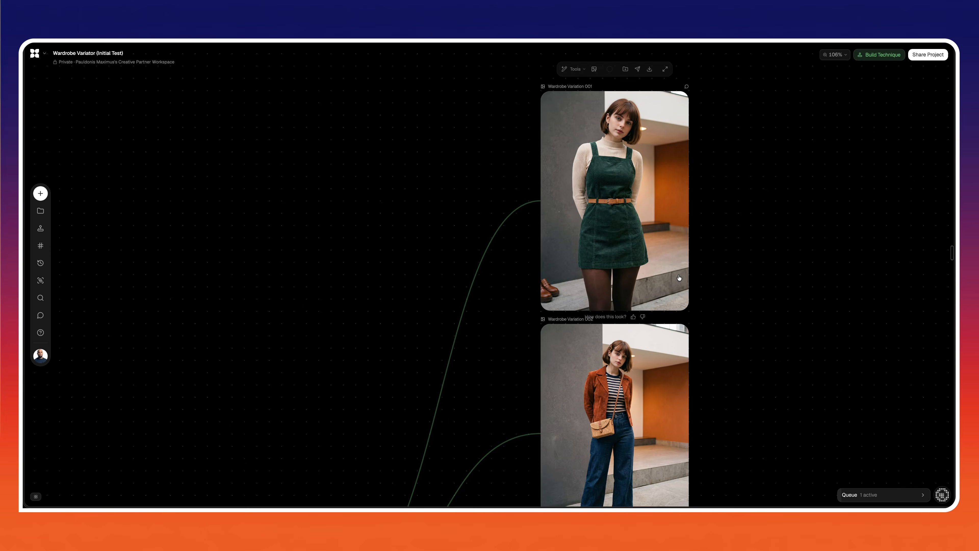
{"action": "scroll", "coordinate": [678, 275], "scroll_direction": "up", "scroll_amount": 1}
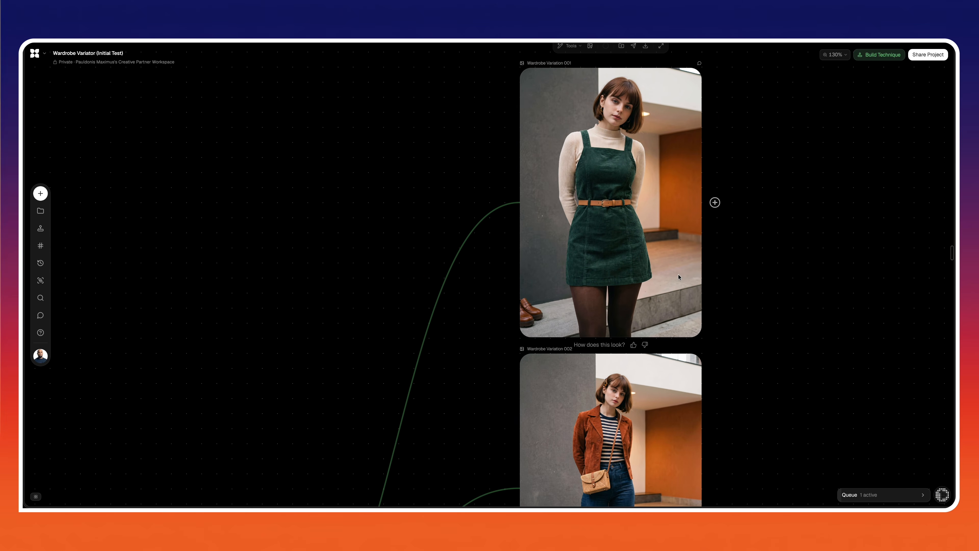
{"action": "left_click", "coordinate": [647, 249]}
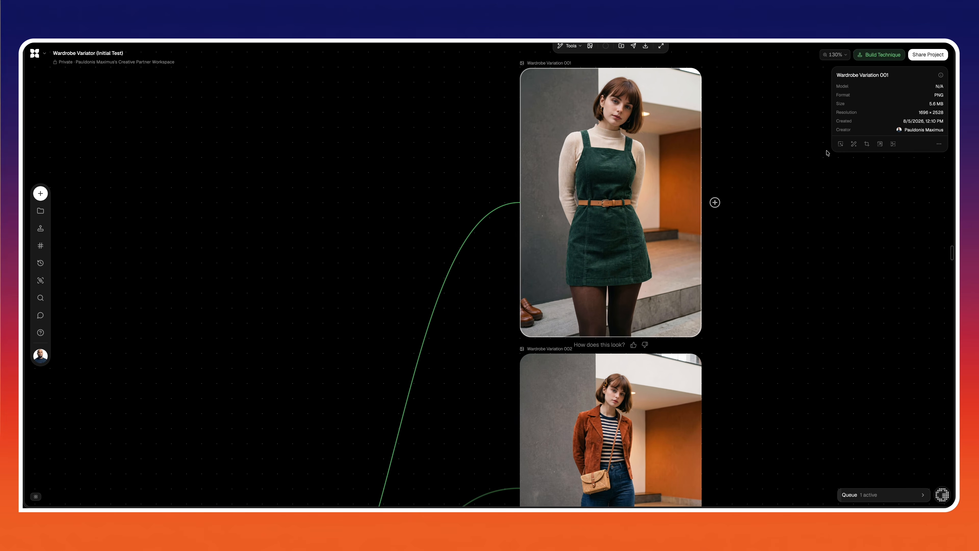
- Add a second Wardrobe Variator technique node on the empty canvas beneath the running one
{"action": "scroll", "coordinate": [668, 129], "scroll_direction": "down", "scroll_amount": 8}
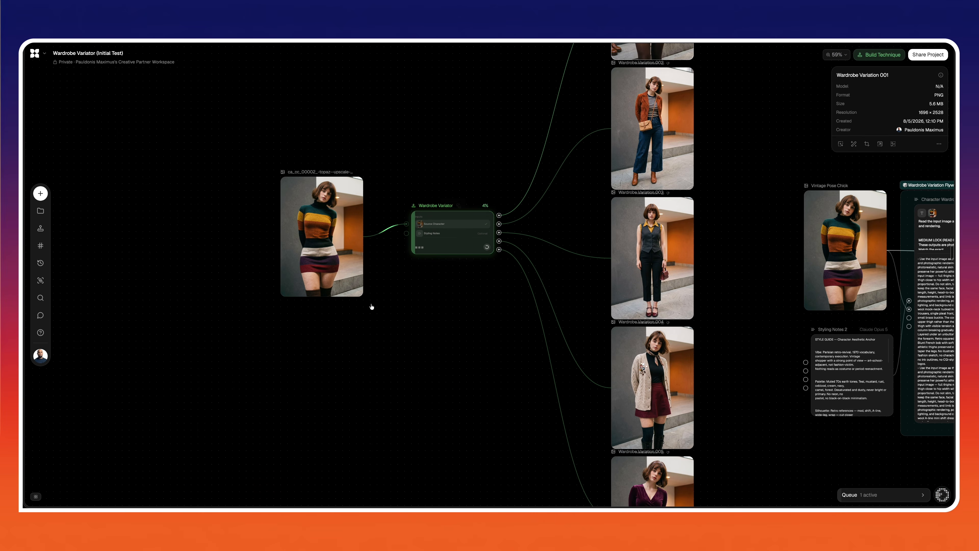
{"action": "double_click", "coordinate": [410, 357]}
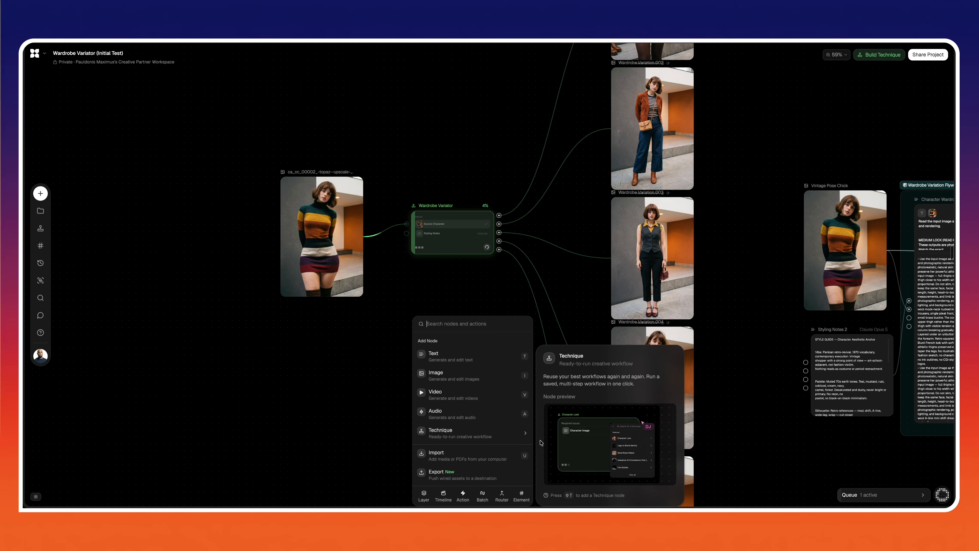
{"action": "left_click", "coordinate": [525, 432]}
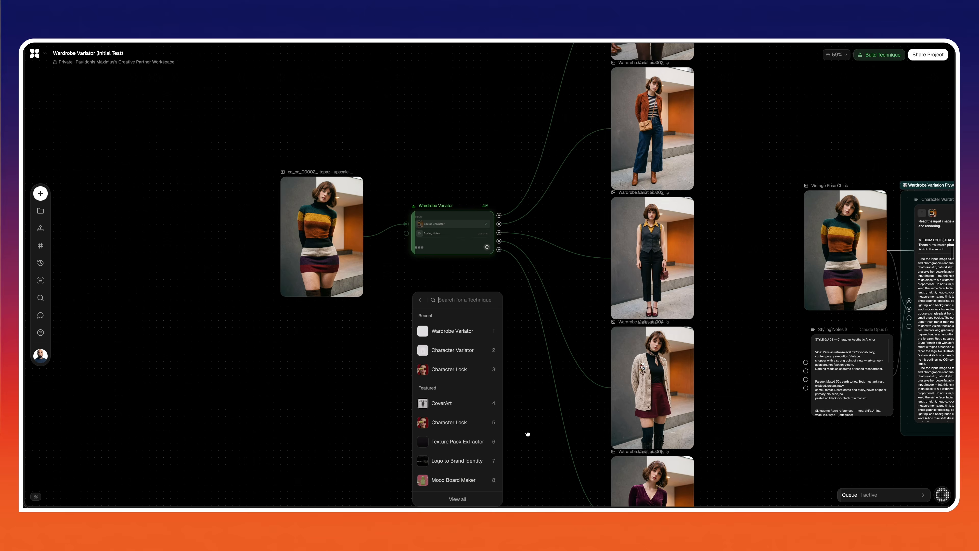
{"action": "left_click", "coordinate": [466, 351]}
{"action": "left_click_drag", "start_coordinate": [499, 248], "coordinate": [500, 378]}
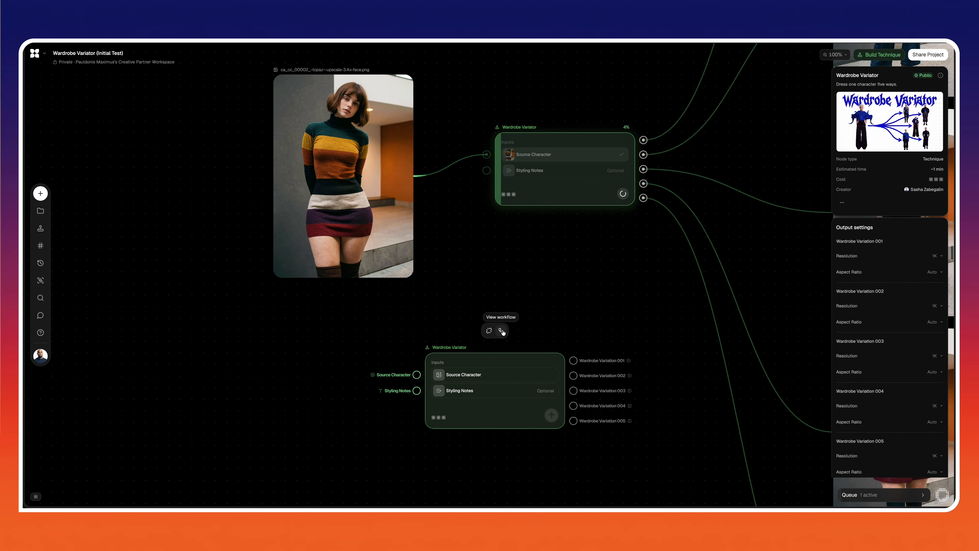
- View the new Wardrobe Variator node's workflow to check which models it uses and return to the project canvas
{"action": "left_click", "coordinate": [502, 330]}
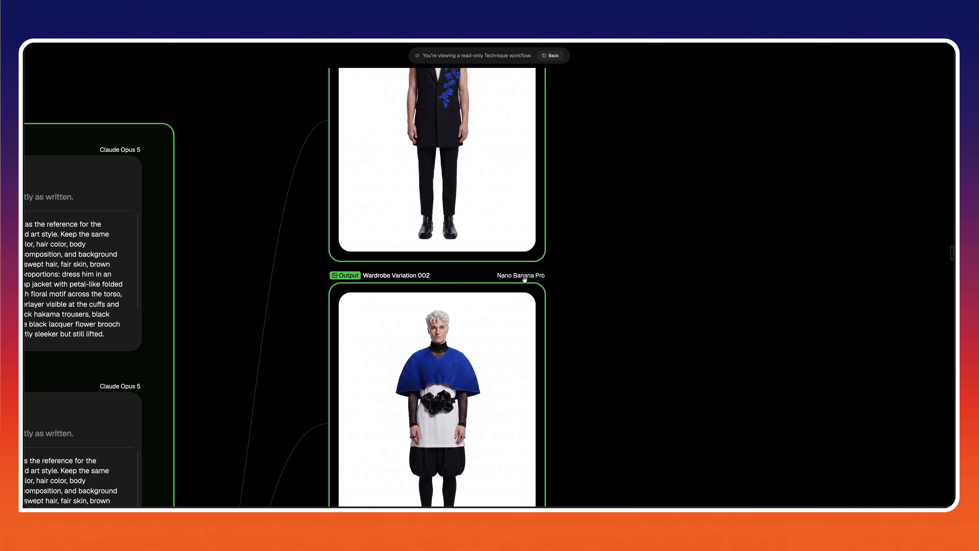
{"action": "left_click", "coordinate": [552, 56]}
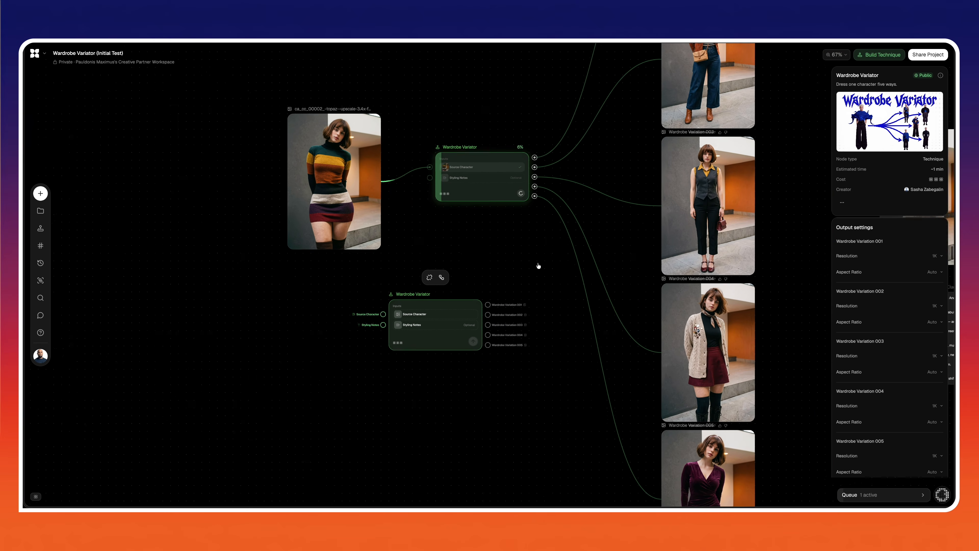
{"action": "scroll", "coordinate": [538, 265], "scroll_direction": "down", "scroll_amount": 3}
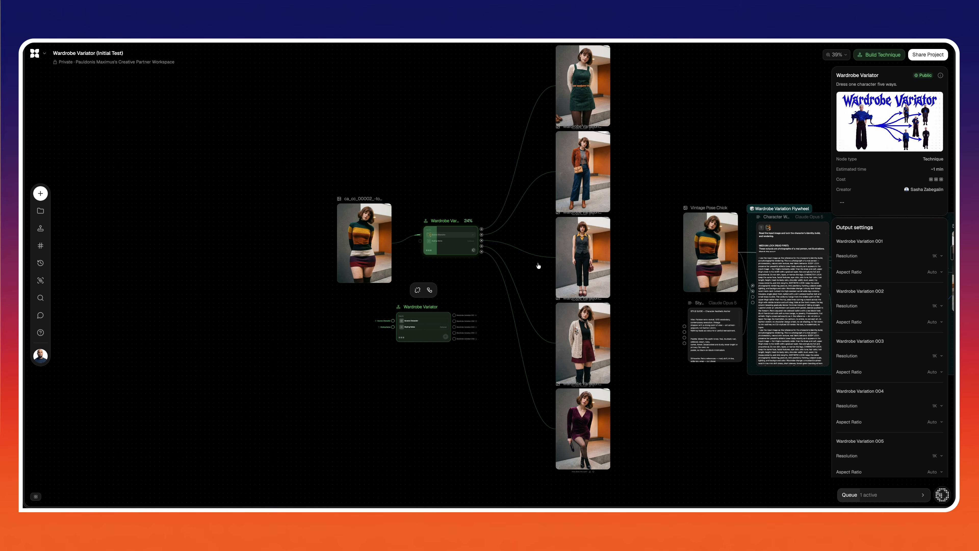
{"action": "scroll", "coordinate": [539, 266], "scroll_direction": "up", "scroll_amount": 1}
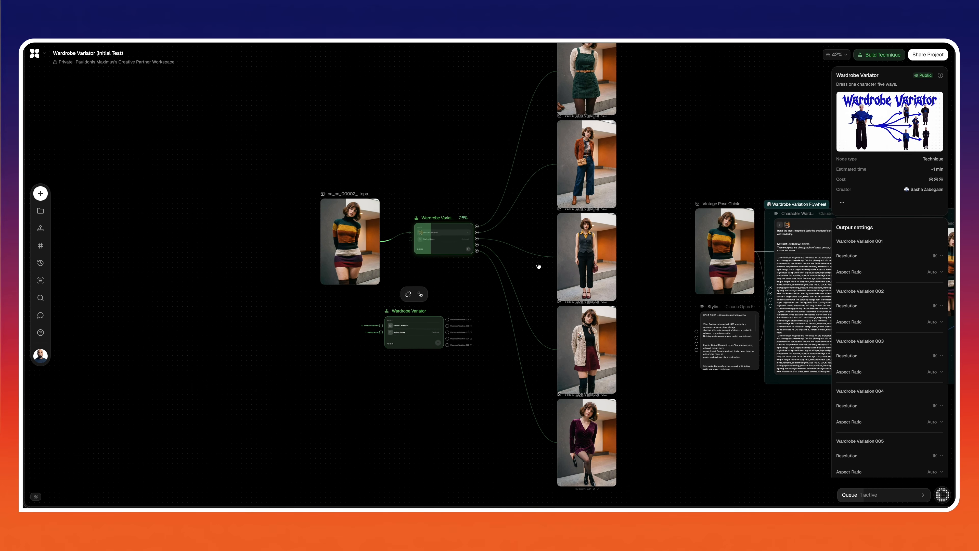
{"action": "scroll", "coordinate": [538, 266], "scroll_direction": "down", "scroll_amount": 3}
{"action": "scroll", "coordinate": [538, 267], "scroll_direction": "up", "scroll_amount": 3}
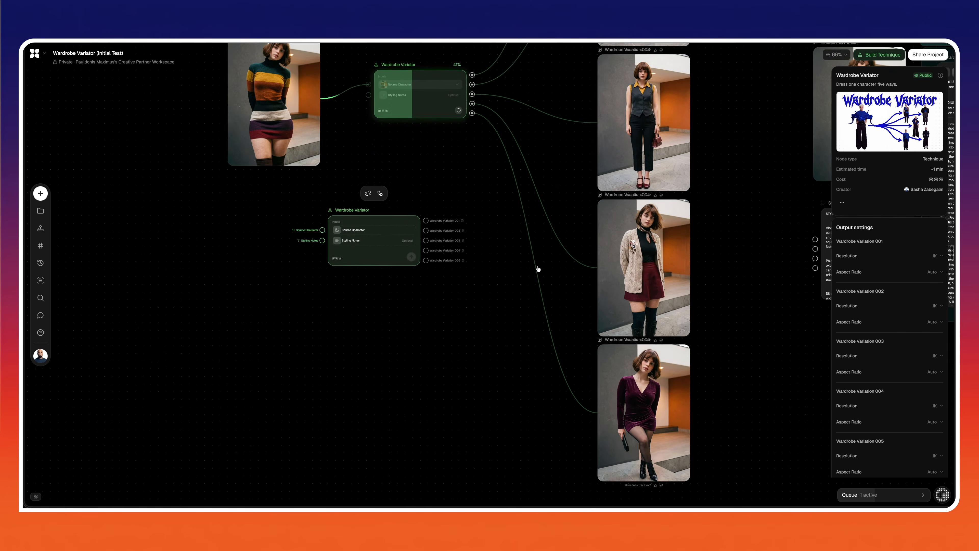
- Examine the five Wardrobe Variation images up close while the connected Wardrobe Variator node is running, and clear the node selection
{"action": "scroll", "coordinate": [538, 269], "scroll_direction": "down", "scroll_amount": 1}
{"action": "scroll", "coordinate": [538, 268], "scroll_direction": "up", "scroll_amount": 5}
{"action": "scroll", "coordinate": [539, 268], "scroll_direction": "down", "scroll_amount": 5}
{"action": "scroll", "coordinate": [538, 269], "scroll_direction": "right", "scroll_amount": 2}
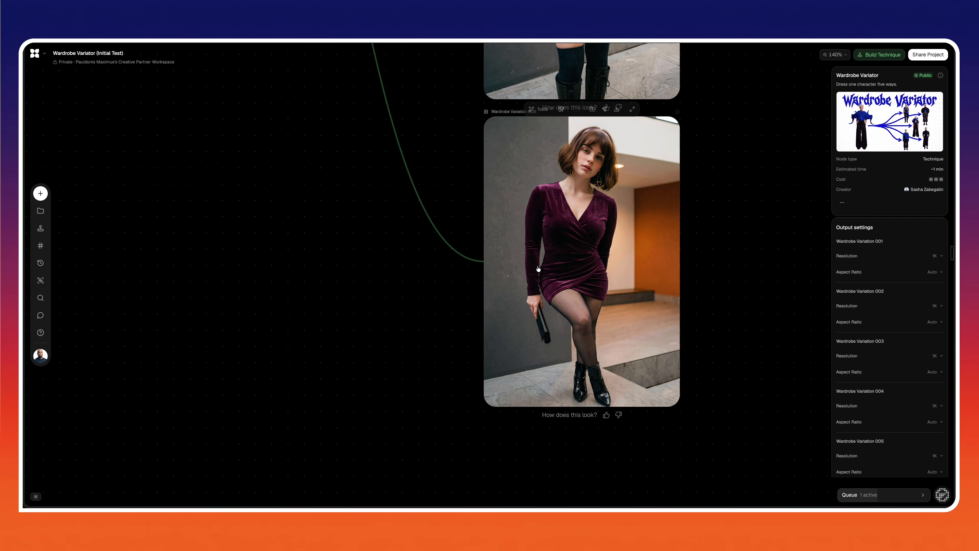
{"action": "scroll", "coordinate": [586, 266], "scroll_direction": "up", "scroll_amount": 10}
{"action": "scroll", "coordinate": [586, 265], "scroll_direction": "right", "scroll_amount": 1}
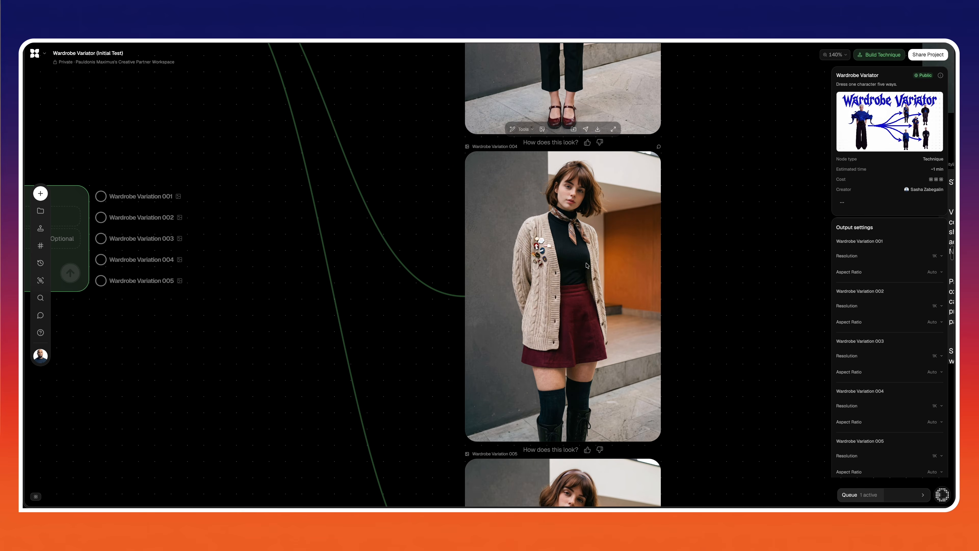
{"action": "scroll", "coordinate": [586, 265], "scroll_direction": "up", "scroll_amount": 10}
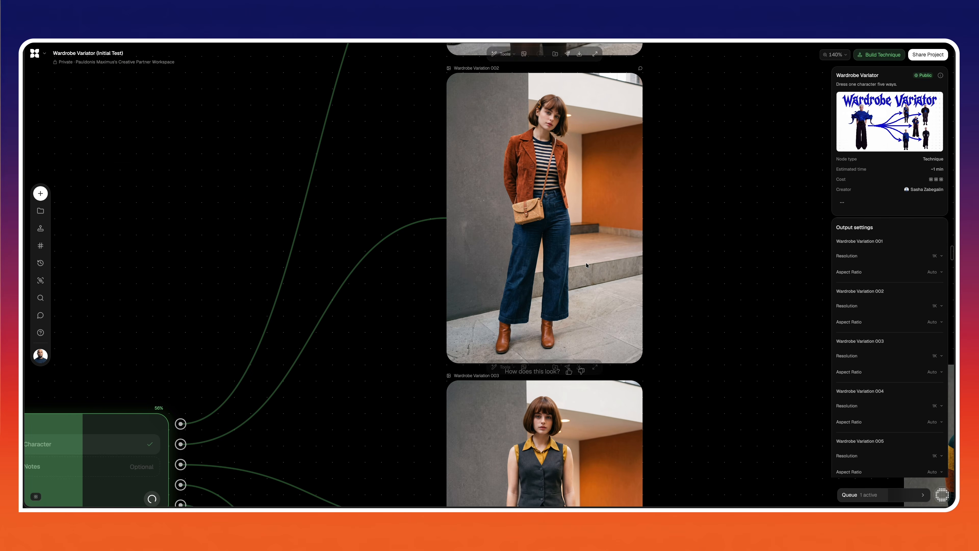
{"action": "scroll", "coordinate": [578, 264], "scroll_direction": "up", "scroll_amount": 5}
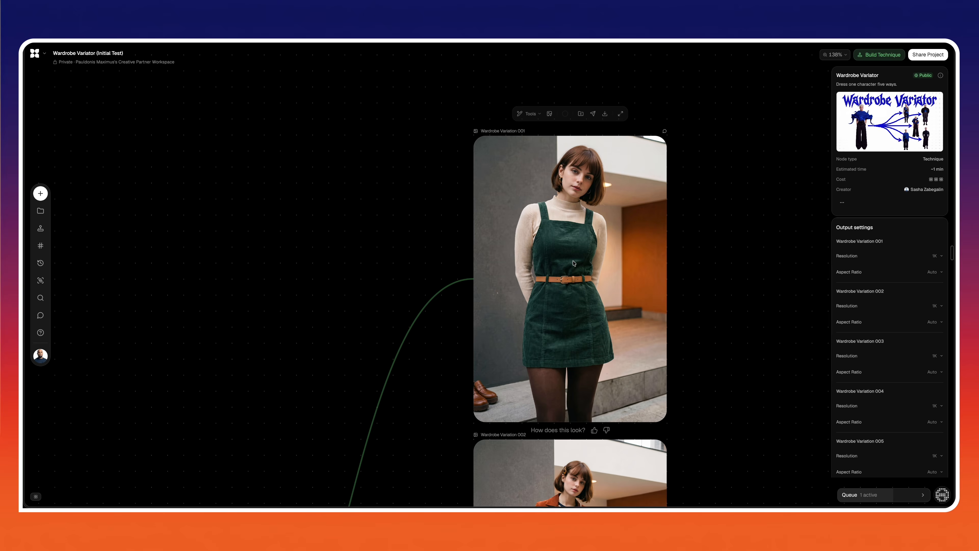
{"action": "scroll", "coordinate": [574, 264], "scroll_direction": "down", "scroll_amount": 10}
{"action": "scroll", "coordinate": [574, 263], "scroll_direction": "up", "scroll_amount": 3}
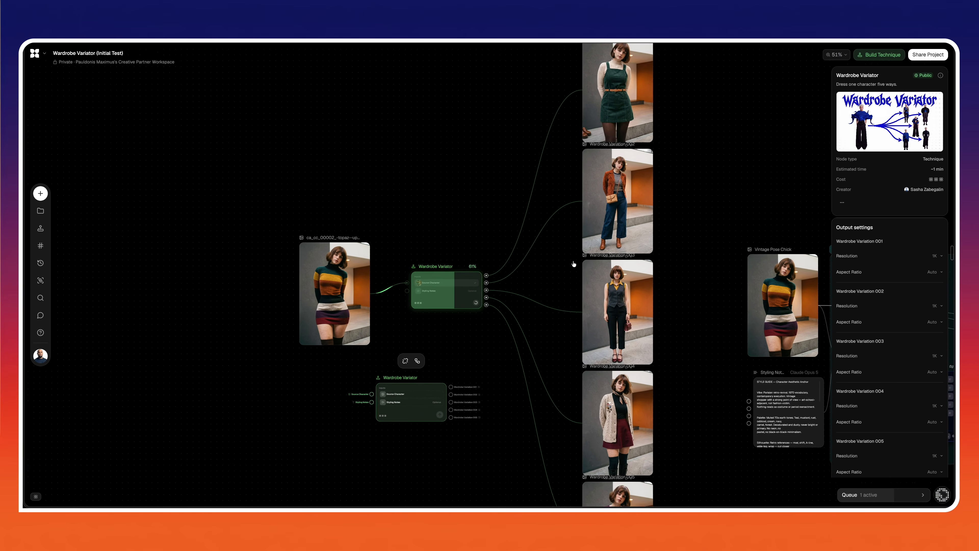
{"action": "scroll", "coordinate": [574, 264], "scroll_direction": "down", "scroll_amount": 2}
{"action": "scroll", "coordinate": [573, 264], "scroll_direction": "right", "scroll_amount": 1}
{"action": "scroll", "coordinate": [578, 264], "scroll_direction": "up", "scroll_amount": 1}
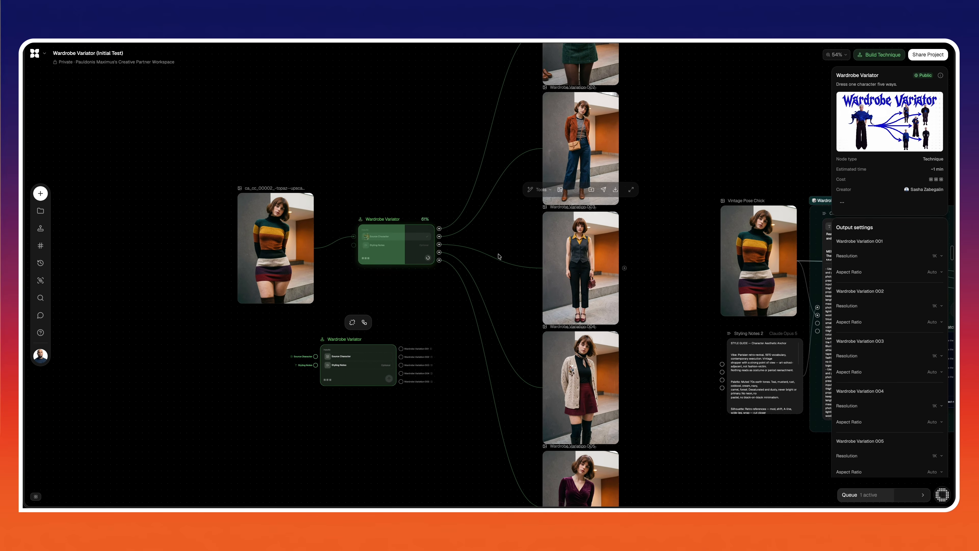
{"action": "scroll", "coordinate": [497, 256], "scroll_direction": "up", "scroll_amount": 2}
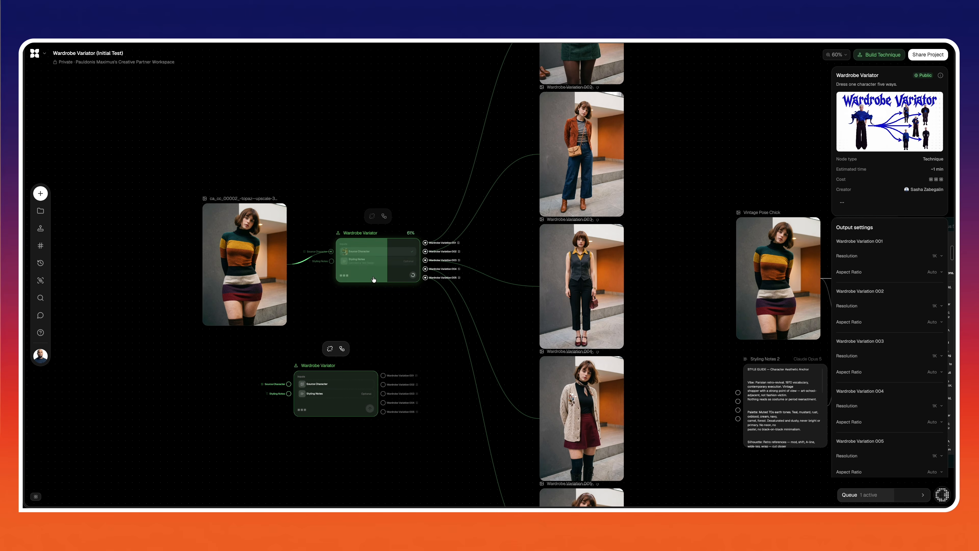
{"action": "left_click", "coordinate": [390, 319]}
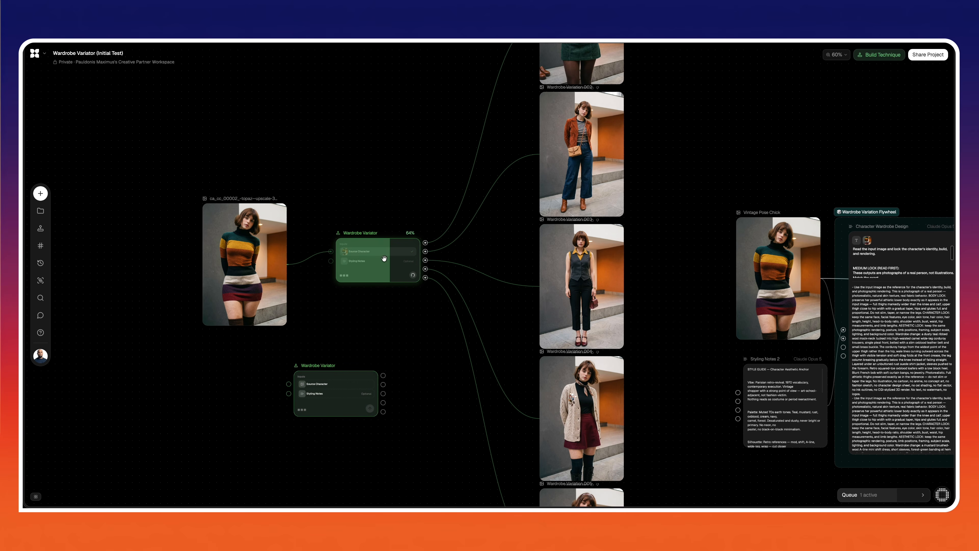
- Autoformat the five Wardrobe Variation images into a compact grid beside the Wardrobe Variator node, with three images above two
{"action": "scroll", "coordinate": [385, 313], "scroll_direction": "down", "scroll_amount": 2}
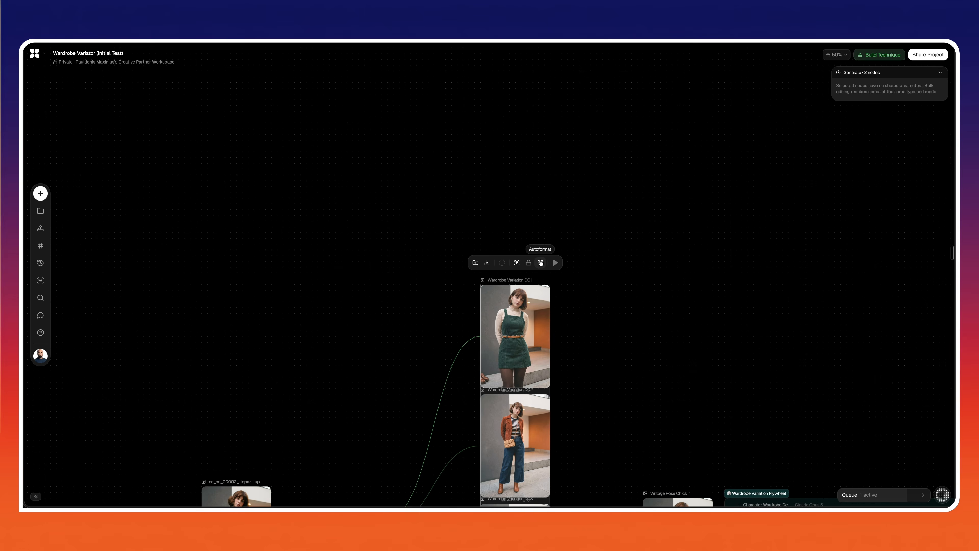
{"action": "left_click", "coordinate": [540, 263]}
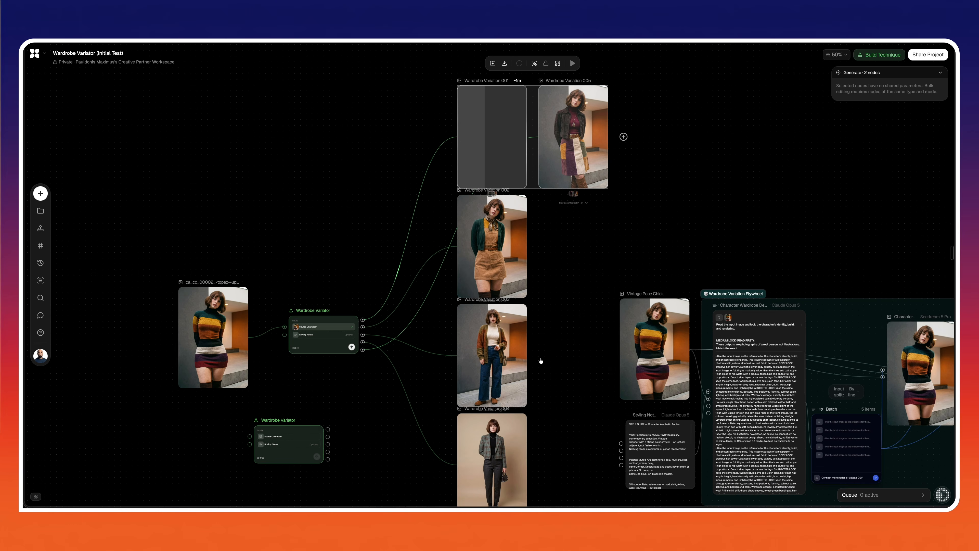
{"action": "scroll", "coordinate": [536, 373], "scroll_direction": "down", "scroll_amount": 5}
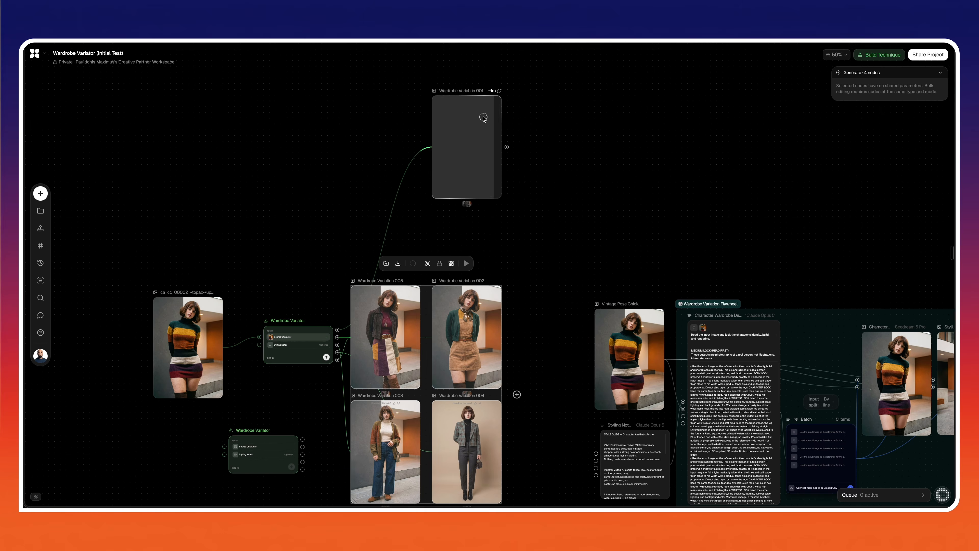
{"action": "left_click_drag", "start_coordinate": [483, 119], "coordinate": [516, 369]}
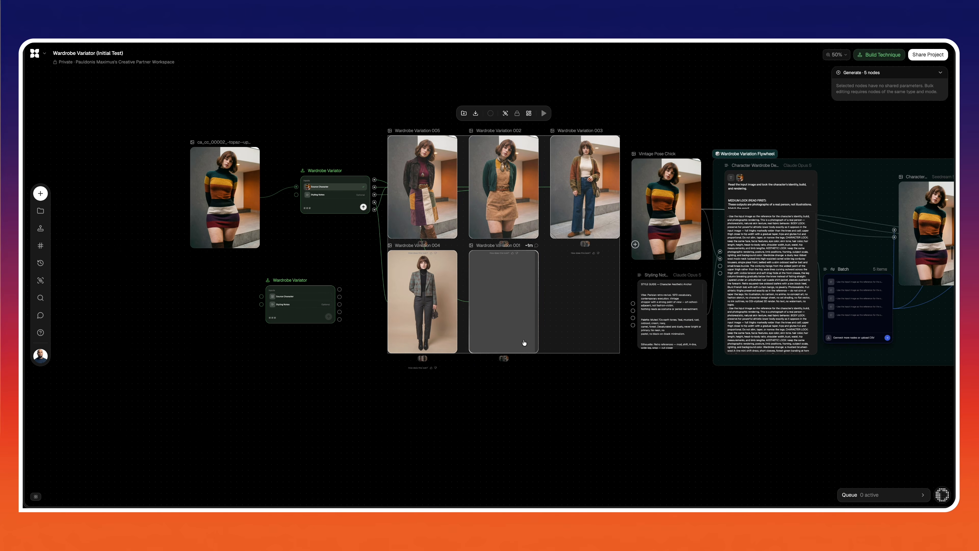
- Move the source image, technique nodes and variation grid away from the Vintage Pose Chick image, and delete the unconnected duplicate Wardrobe Variator node
{"action": "left_click", "coordinate": [524, 395]}
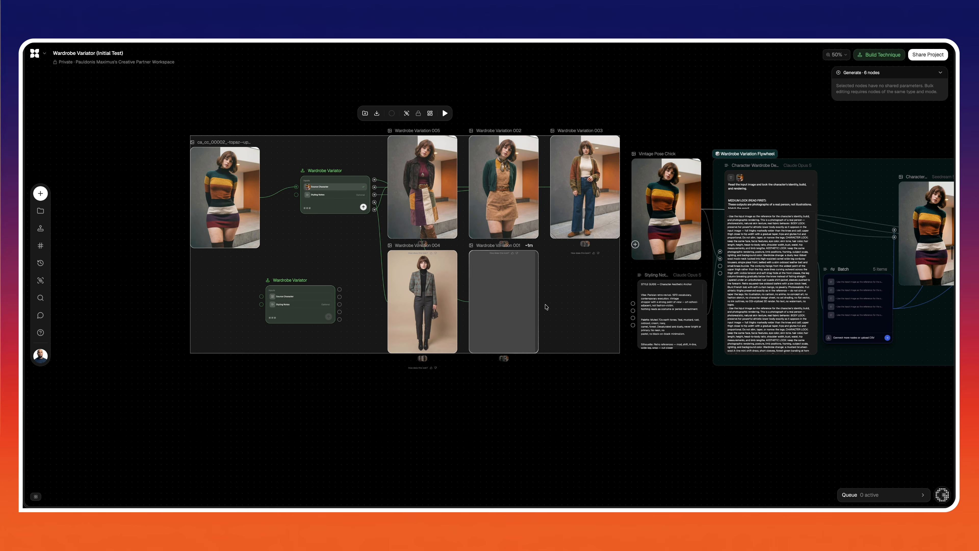
{"action": "left_click_drag", "start_coordinate": [566, 301], "coordinate": [447, 305]}
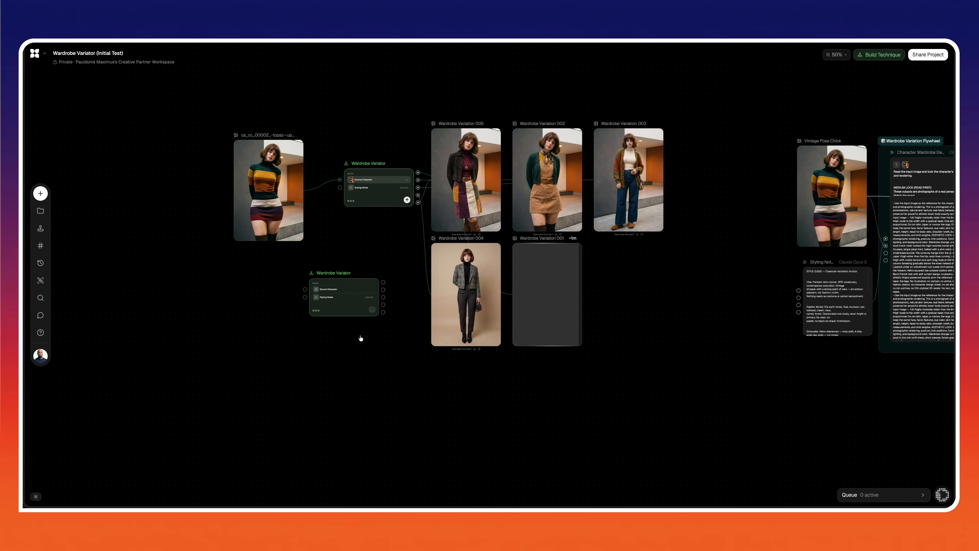
{"action": "left_click", "coordinate": [365, 282]}
{"action": "key", "text": "Delete"}
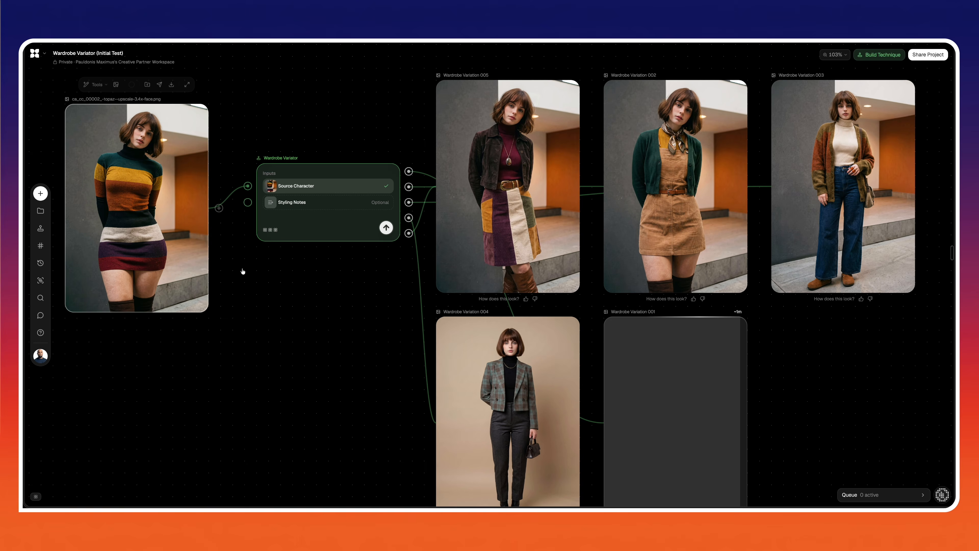
- Compare the source character and the Wardrobe Variator's connected inputs with the generated outfit variations in the grid
{"action": "left_click", "coordinate": [242, 271]}
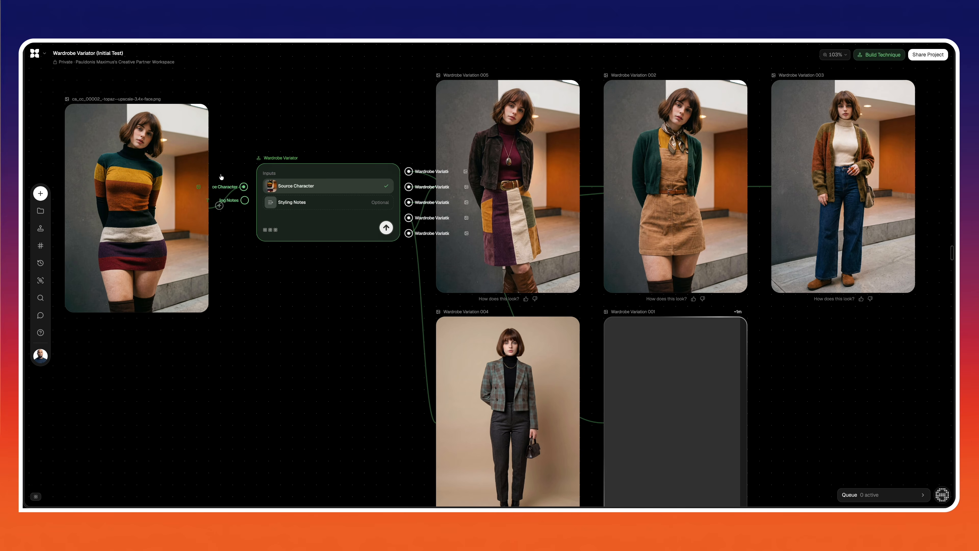
{"action": "mouse_move", "coordinate": [162, 149]}
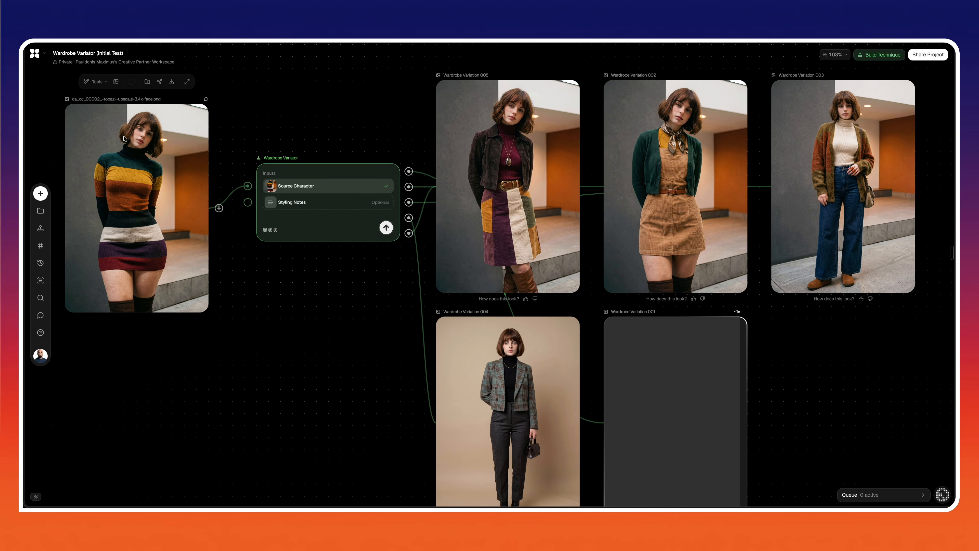
{"action": "mouse_move", "coordinate": [304, 210]}
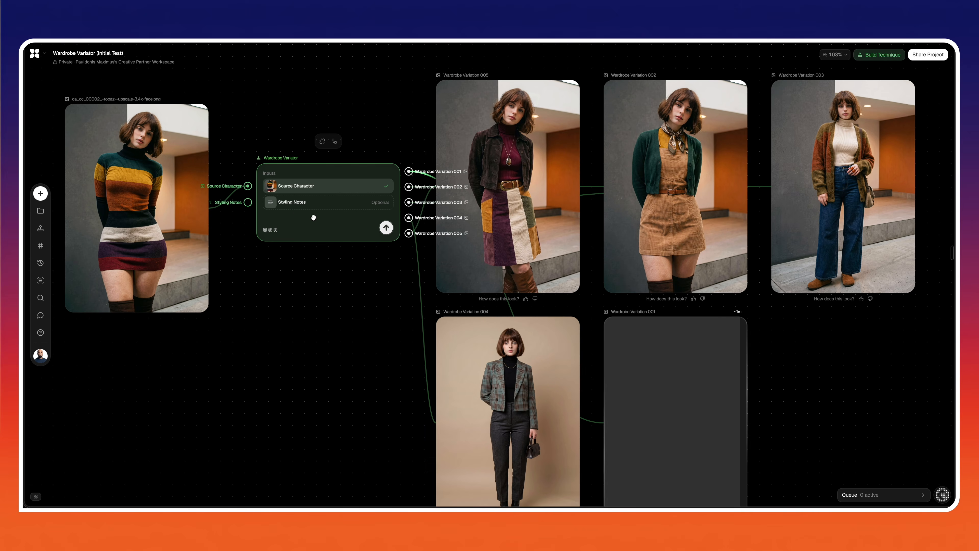
{"action": "mouse_move", "coordinate": [140, 203]}
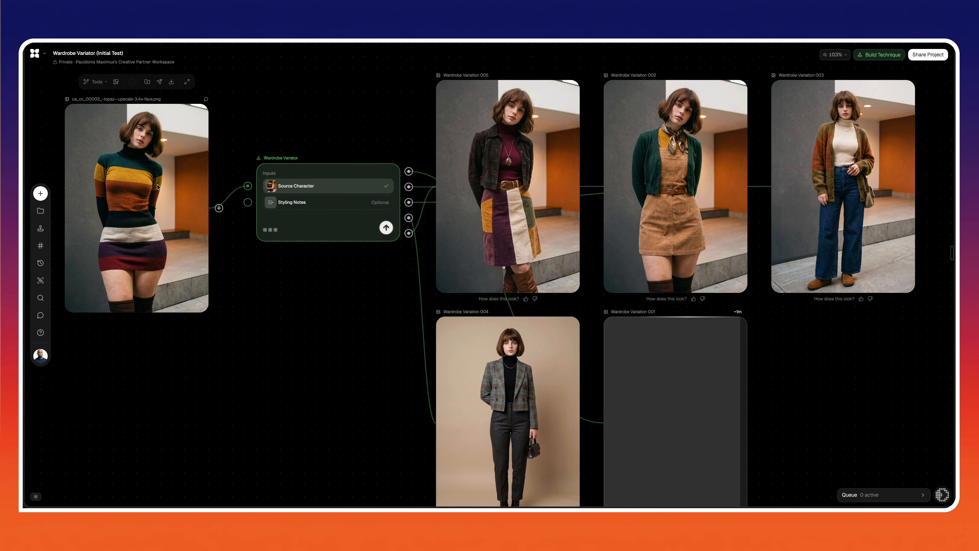
{"action": "mouse_move", "coordinate": [384, 149]}
{"action": "scroll", "coordinate": [384, 146], "scroll_direction": "right", "scroll_amount": 3}
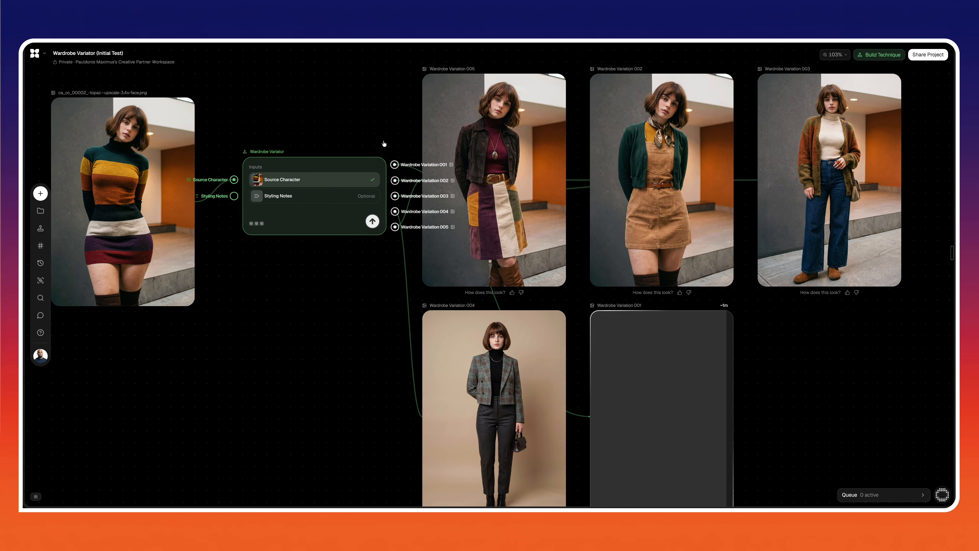
{"action": "scroll", "coordinate": [384, 144], "scroll_direction": "right", "scroll_amount": 3}
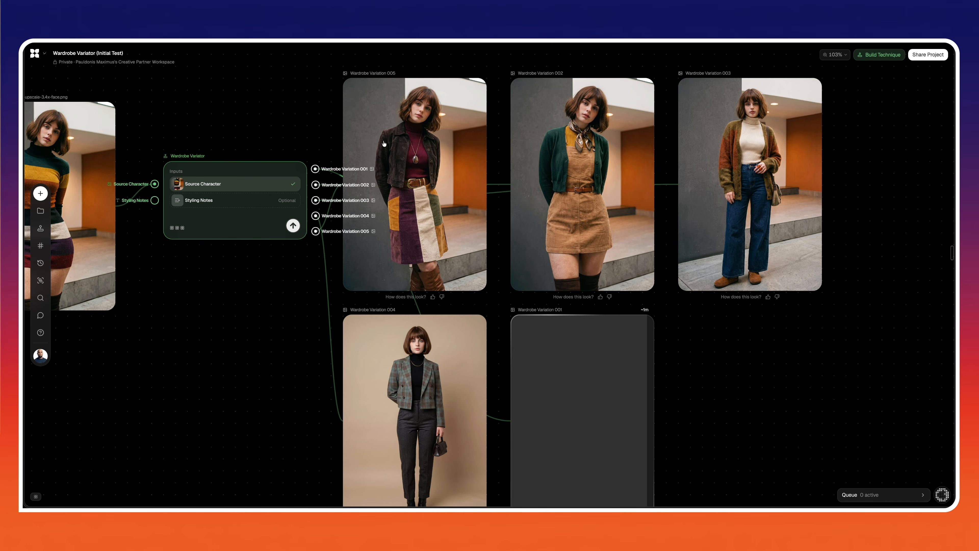
{"action": "mouse_move", "coordinate": [618, 159]}
{"action": "mouse_move", "coordinate": [707, 160]}
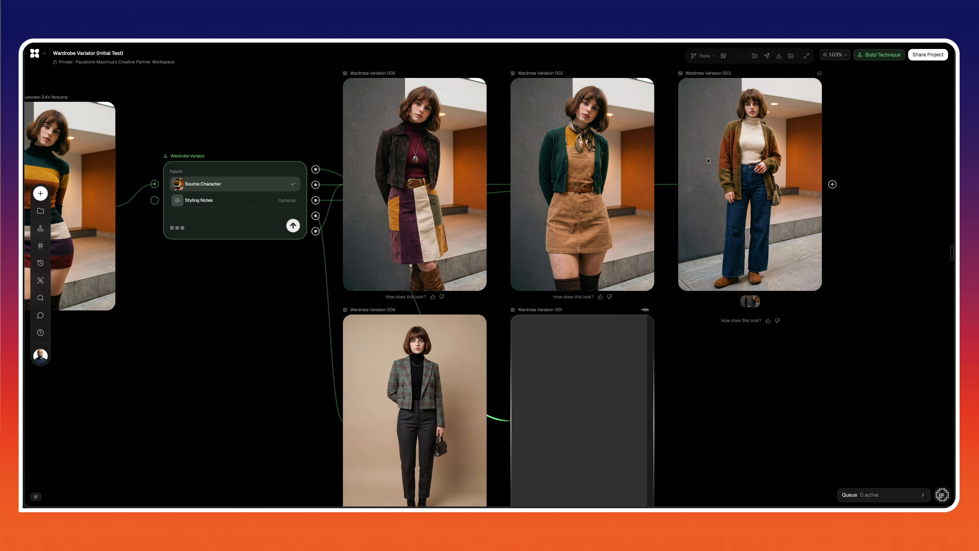
{"action": "scroll", "coordinate": [708, 161], "scroll_direction": "down", "scroll_amount": 3}
{"action": "scroll", "coordinate": [562, 188], "scroll_direction": "left", "scroll_amount": 1}
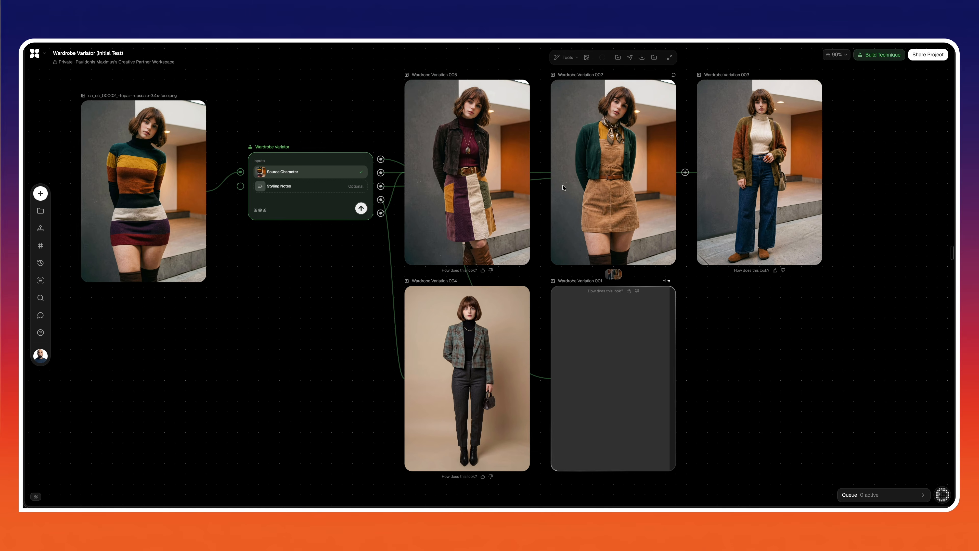
- View the source character image at full size, return to the canvas and select the pending Wardrobe Variation 001 image
{"action": "mouse_move", "coordinate": [179, 126]}
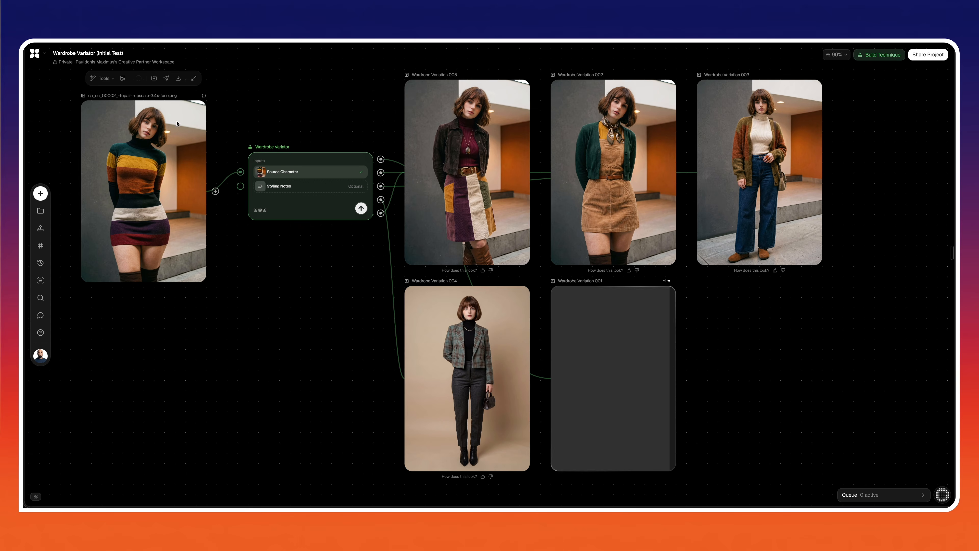
{"action": "double_click", "coordinate": [159, 167]}
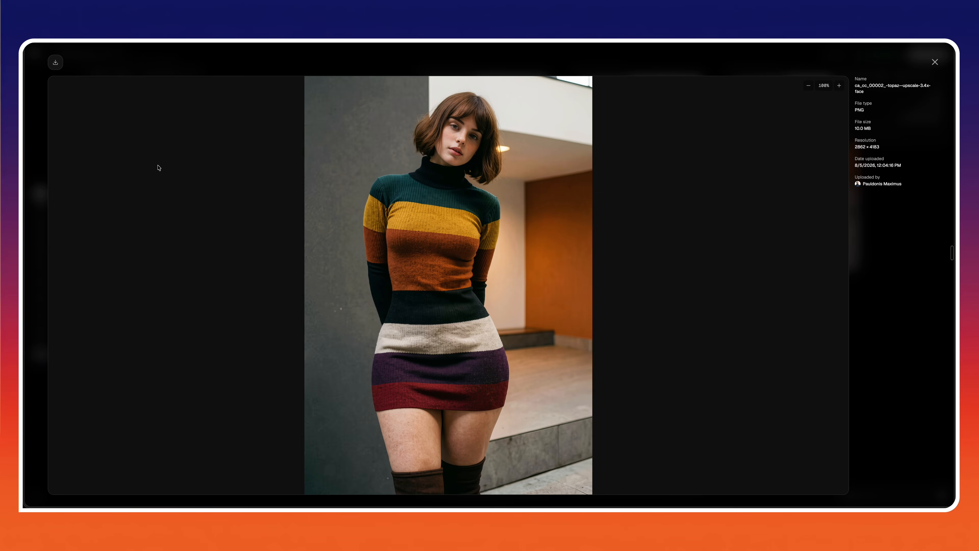
{"action": "key", "text": "Escape"}
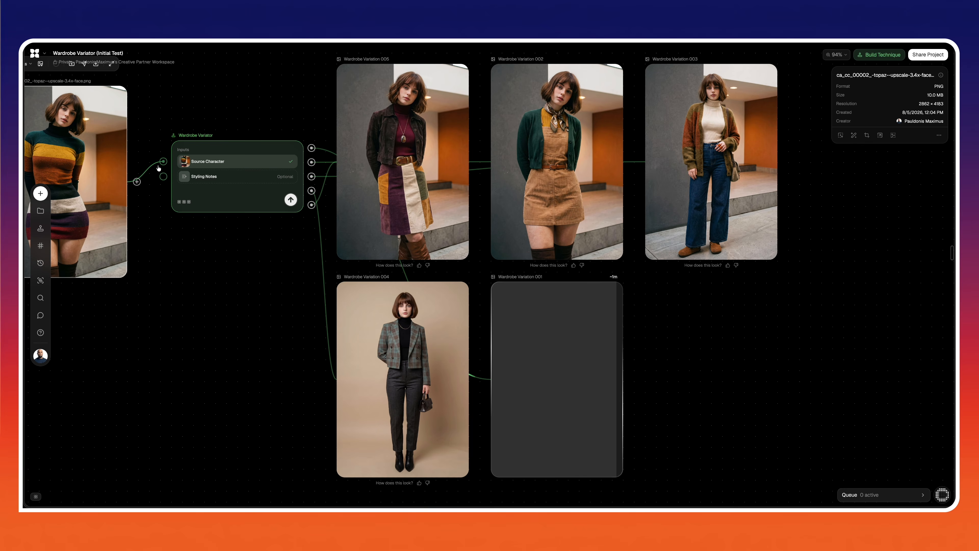
{"action": "left_click", "coordinate": [566, 368]}
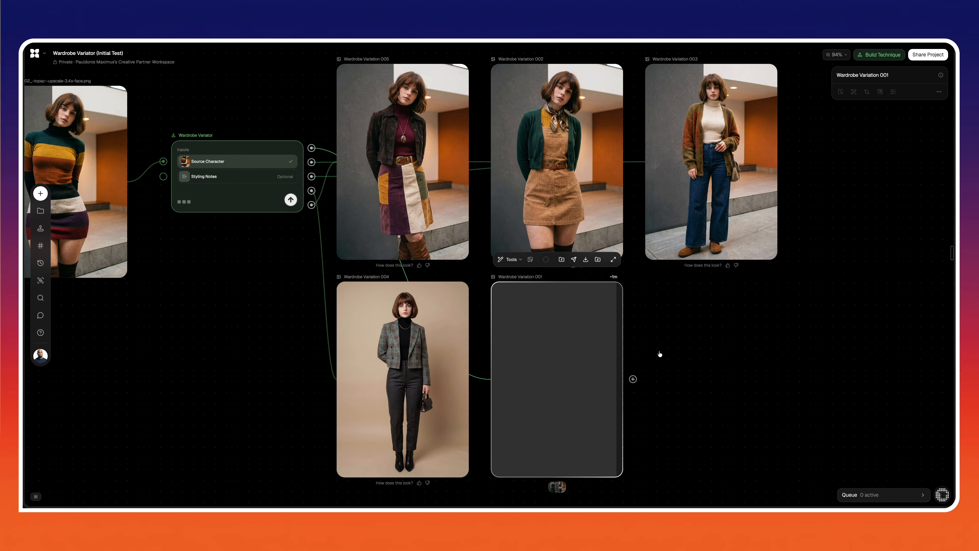
{"action": "scroll", "coordinate": [660, 354], "scroll_direction": "left", "scroll_amount": 2}
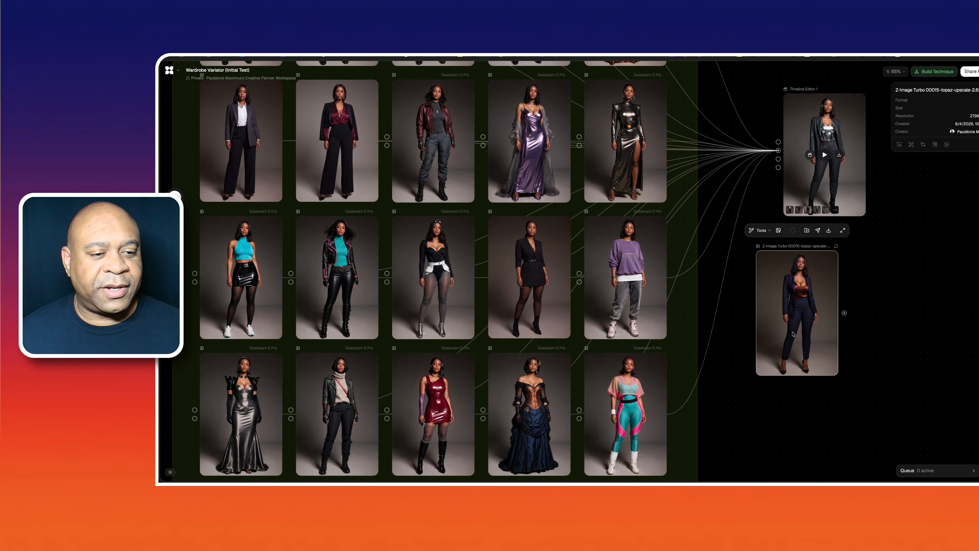
- View the Z-Image Turbo source image at full size and examine the grid of Seedream 5 Pro outfit variations connected to the Timeline Editor
{"action": "double_click", "coordinate": [792, 332]}
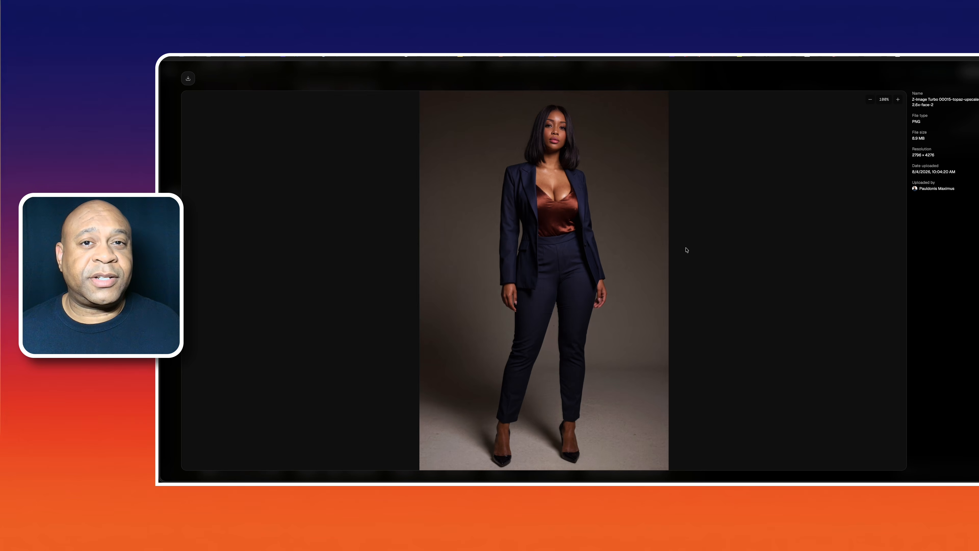
{"action": "key", "text": "Escape"}
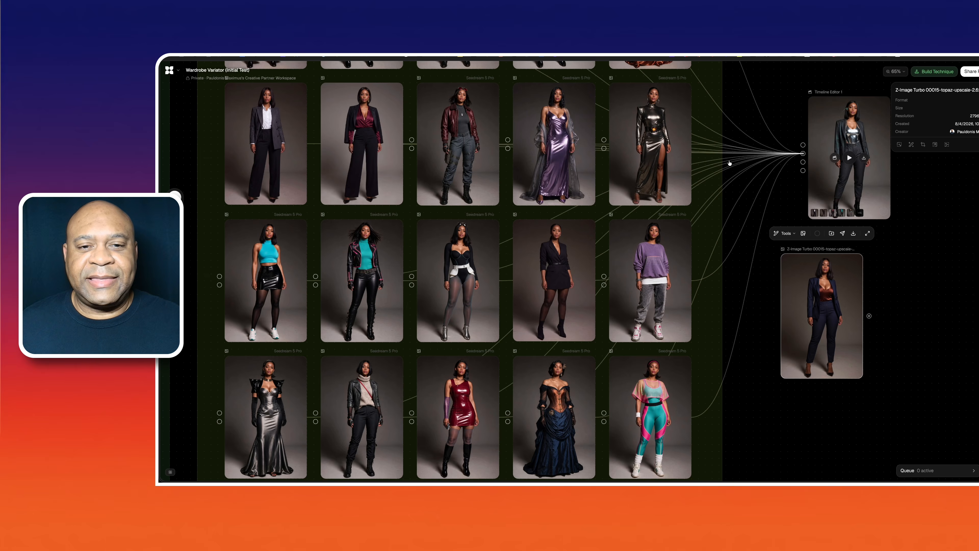
{"action": "scroll", "coordinate": [729, 163], "scroll_direction": "up", "scroll_amount": 3}
{"action": "scroll", "coordinate": [729, 163], "scroll_direction": "up", "scroll_amount": 2}
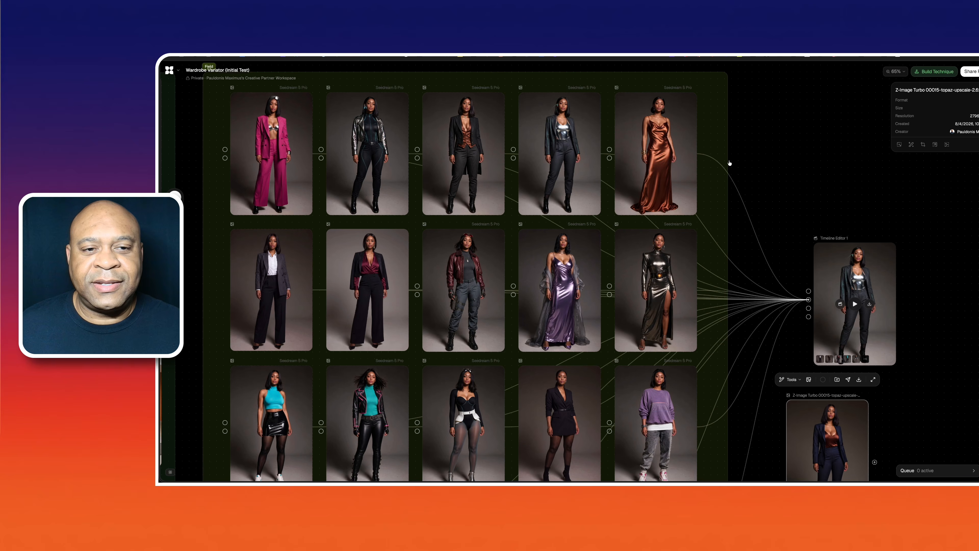
{"action": "scroll", "coordinate": [729, 162], "scroll_direction": "down", "scroll_amount": 2}
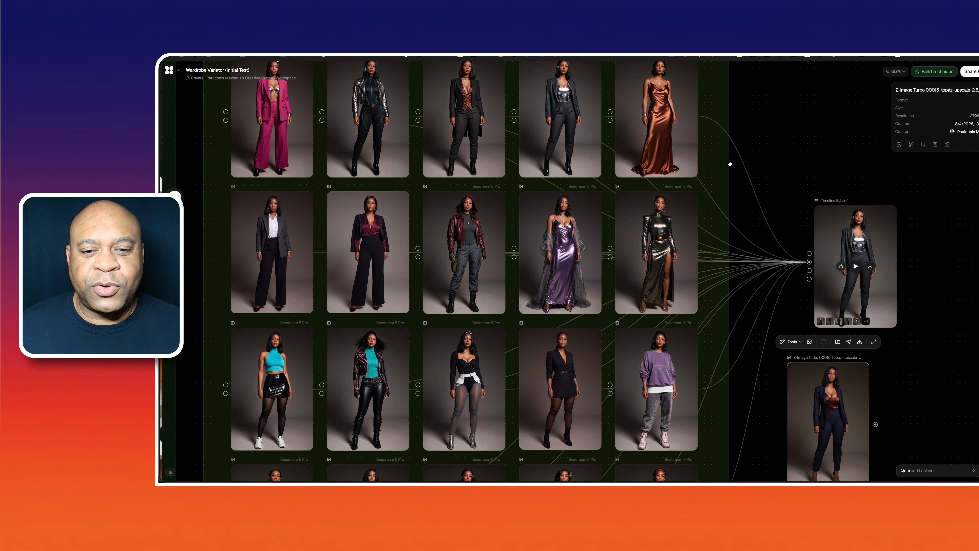
{"action": "scroll", "coordinate": [729, 162], "scroll_direction": "down", "scroll_amount": 3}
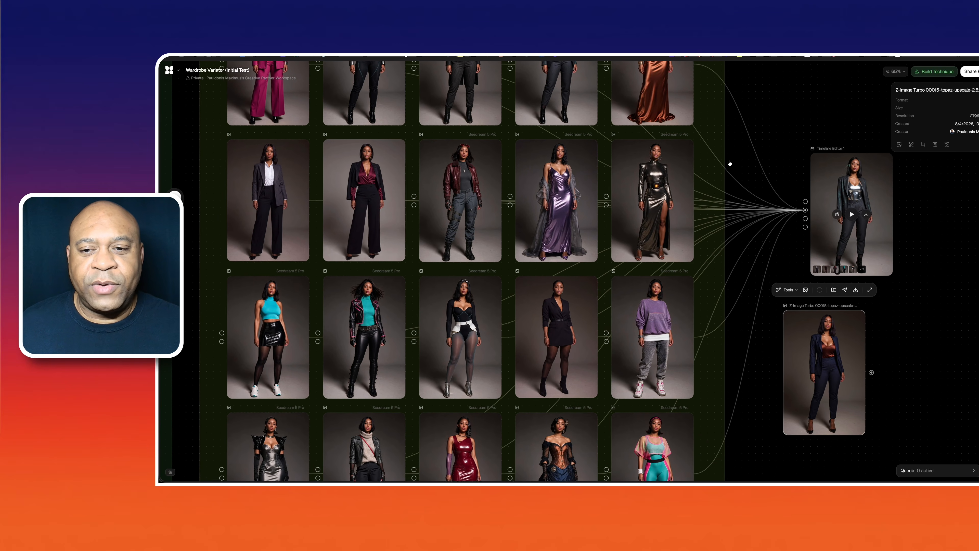
{"action": "scroll", "coordinate": [729, 163], "scroll_direction": "down", "scroll_amount": 4}
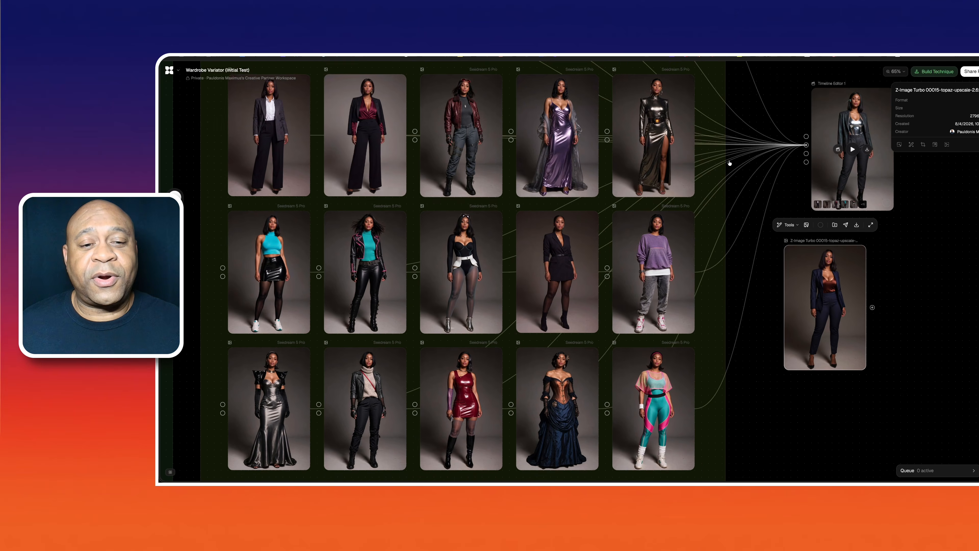
{"action": "scroll", "coordinate": [729, 163], "scroll_direction": "down", "scroll_amount": 1}
{"action": "scroll", "coordinate": [729, 162], "scroll_direction": "up", "scroll_amount": 1}
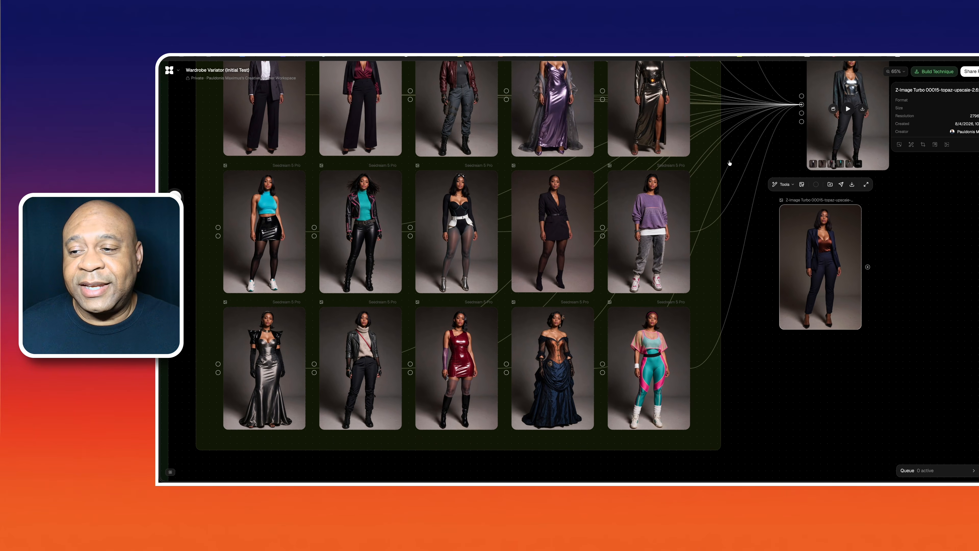
- View the purple sweatshirt variation at full size, return to the canvas and open the Z-Image Turbo source image for comparison
{"action": "double_click", "coordinate": [637, 208]}
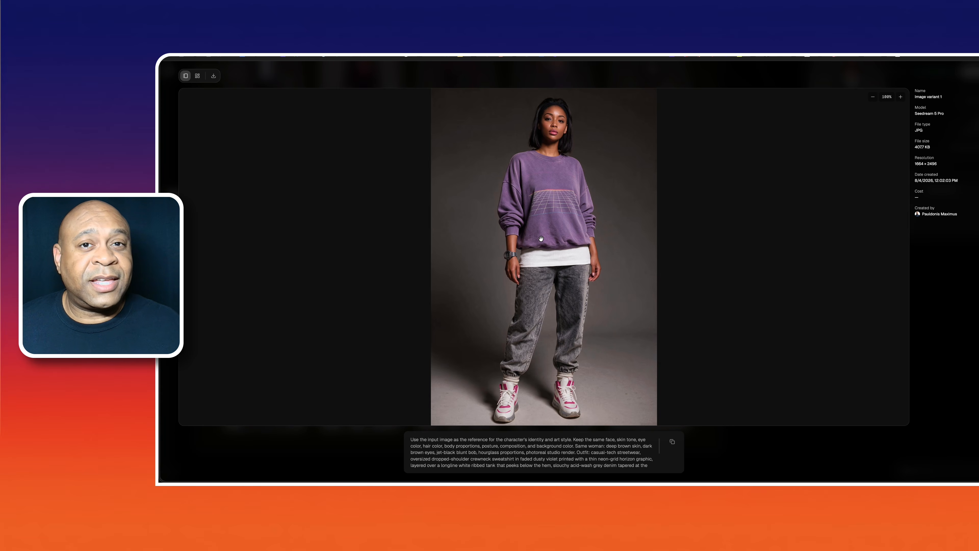
{"action": "left_click", "coordinate": [784, 237]}
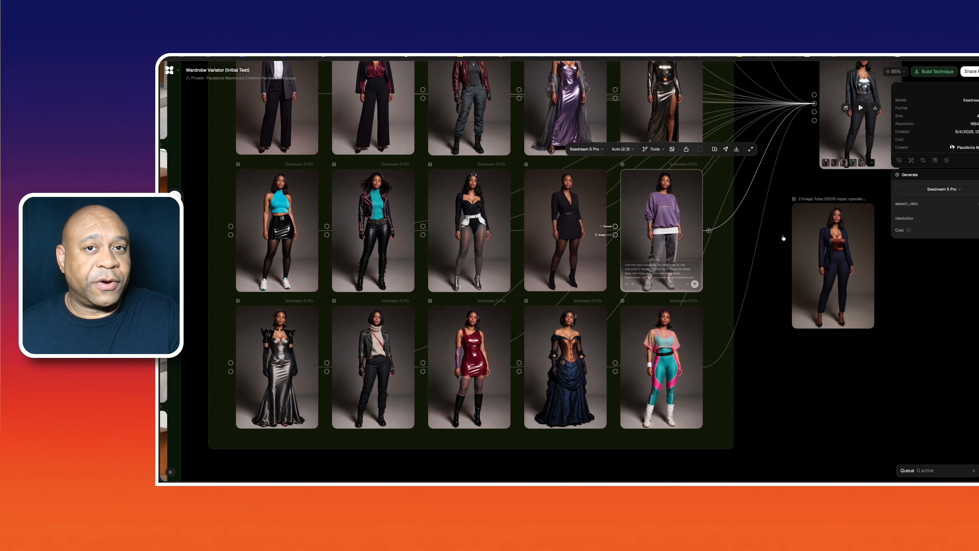
{"action": "left_click", "coordinate": [828, 240]}
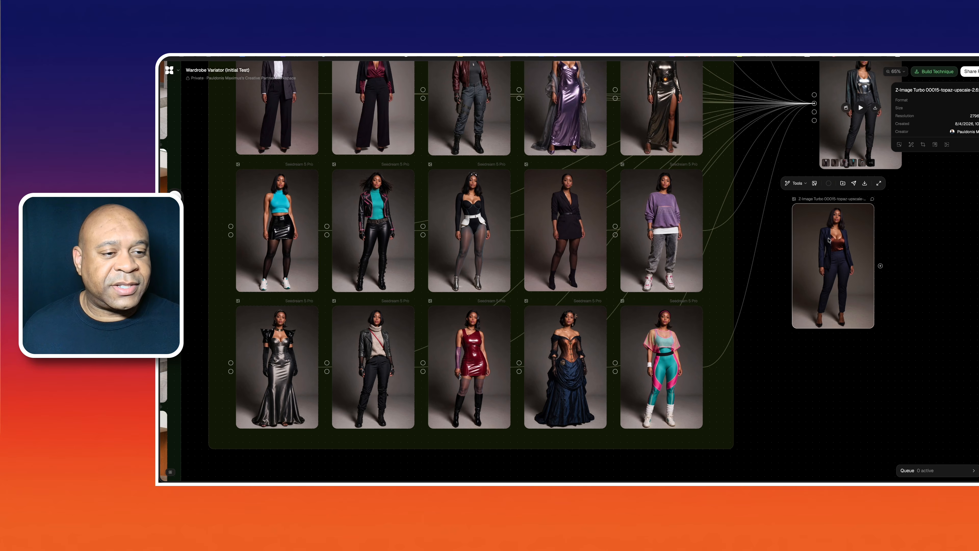
{"action": "double_click", "coordinate": [828, 240]}
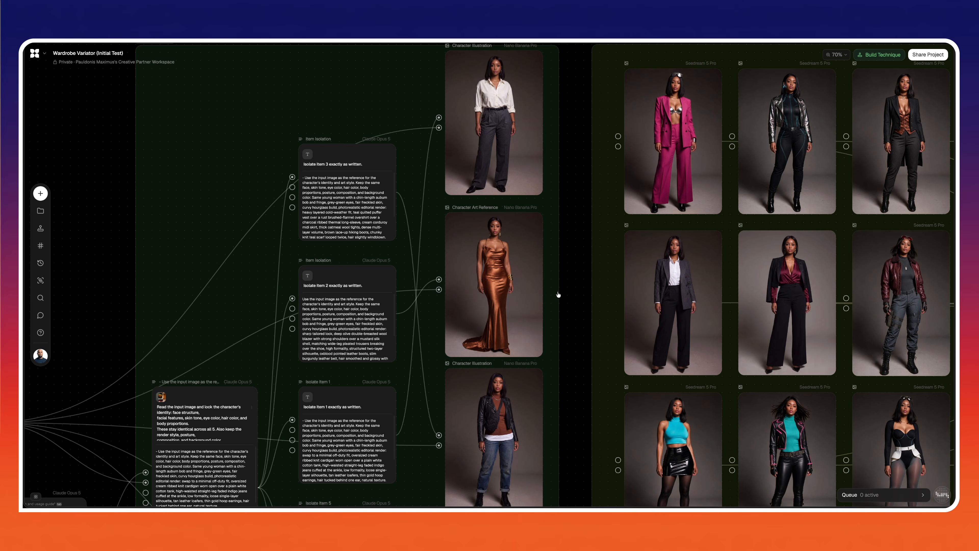
- Examine the Wardrobe Variator's identity prompt and item isolation nodes, then trace them back to the Styling Notes and source image
{"action": "scroll", "coordinate": [558, 294], "scroll_direction": "down", "scroll_amount": 5}
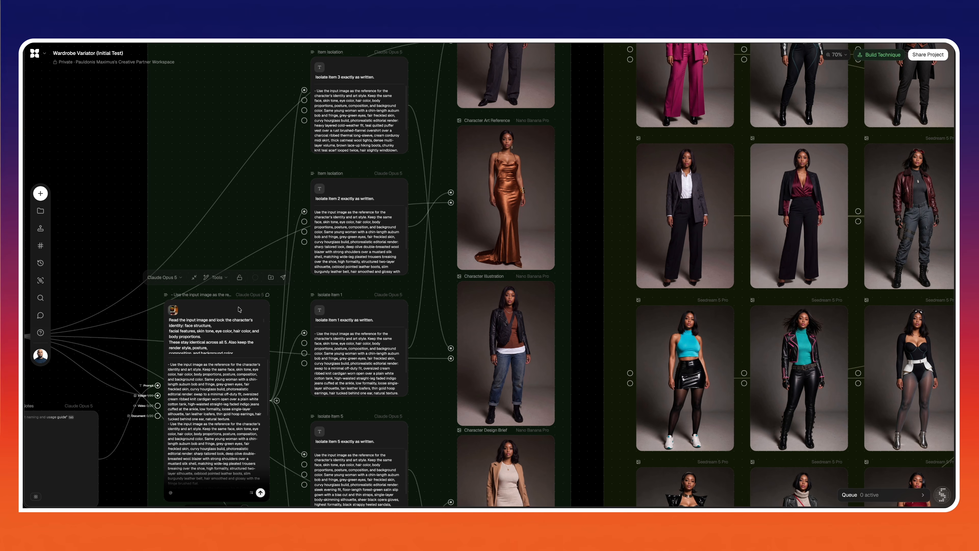
{"action": "scroll", "coordinate": [589, 336], "scroll_direction": "up", "scroll_amount": 2}
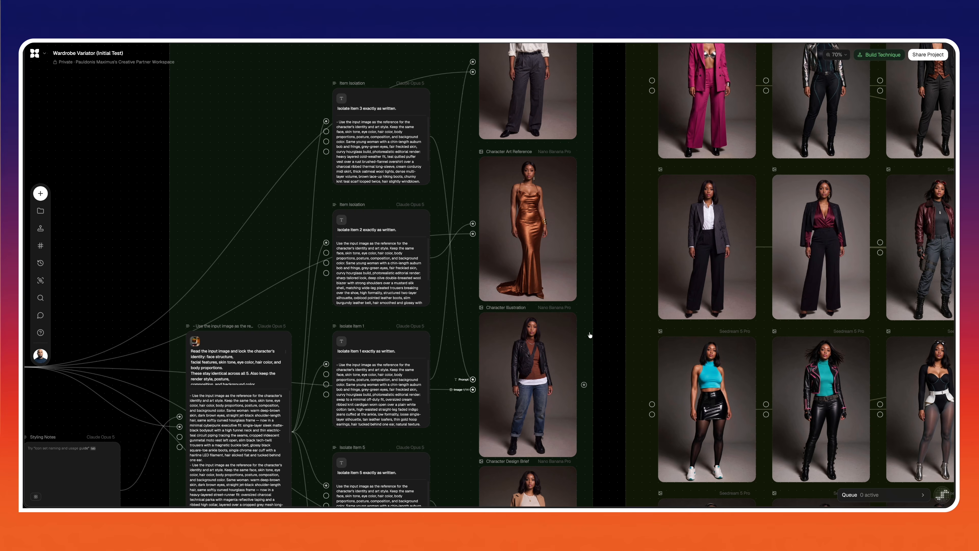
{"action": "scroll", "coordinate": [590, 335], "scroll_direction": "down", "scroll_amount": 5}
{"action": "scroll", "coordinate": [589, 335], "scroll_direction": "left", "scroll_amount": 3}
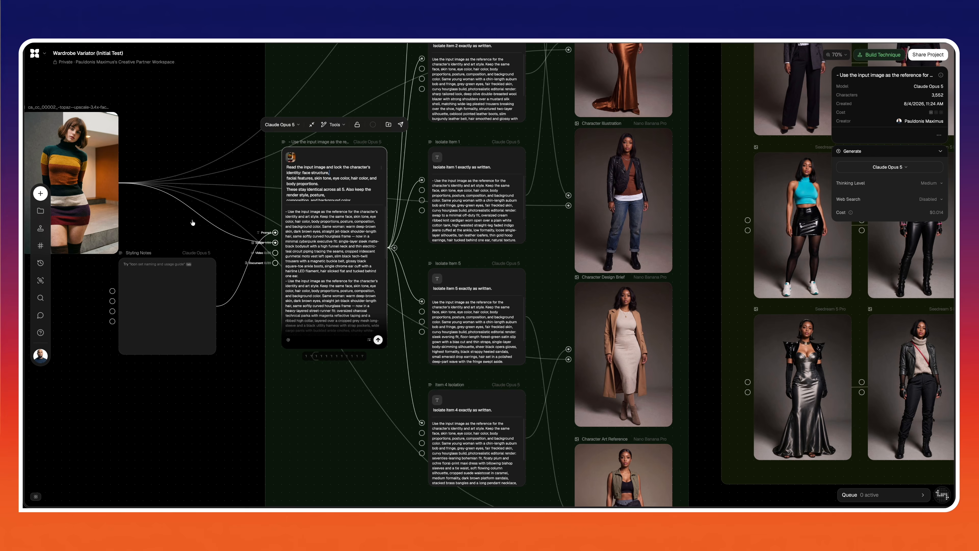
{"action": "left_click", "coordinate": [236, 226]}
{"action": "scroll", "coordinate": [194, 224], "scroll_direction": "left", "scroll_amount": 2}
{"action": "scroll", "coordinate": [157, 227], "scroll_direction": "left", "scroll_amount": 2}
{"action": "scroll", "coordinate": [157, 227], "scroll_direction": "up", "scroll_amount": 1}
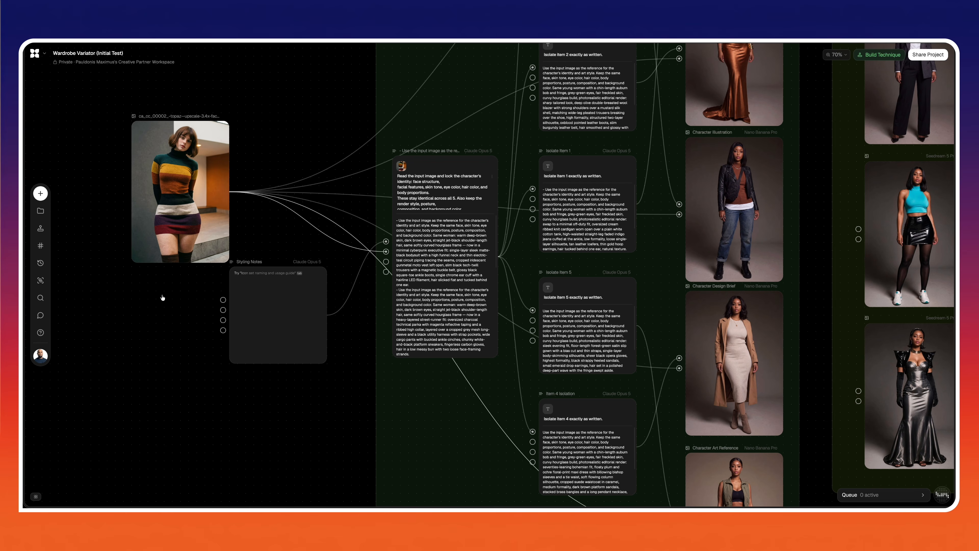
{"action": "mouse_move", "coordinate": [180, 200]}
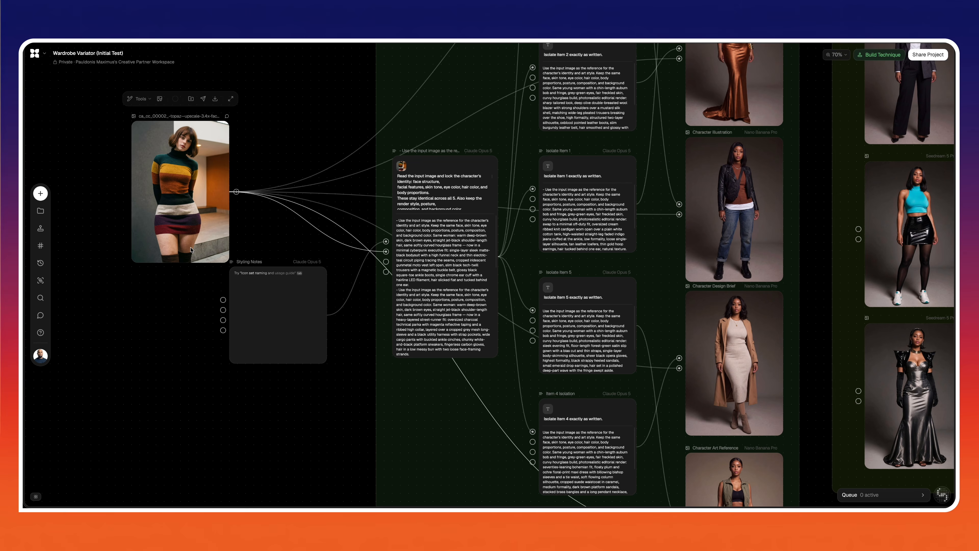
- Select the Character Design Brief image and examine it up close with its connected prompt and image inputs
{"action": "left_click", "coordinate": [767, 316]}
{"action": "scroll", "coordinate": [809, 291], "scroll_direction": "right", "scroll_amount": 1}
{"action": "scroll", "coordinate": [811, 291], "scroll_direction": "right", "scroll_amount": 5}
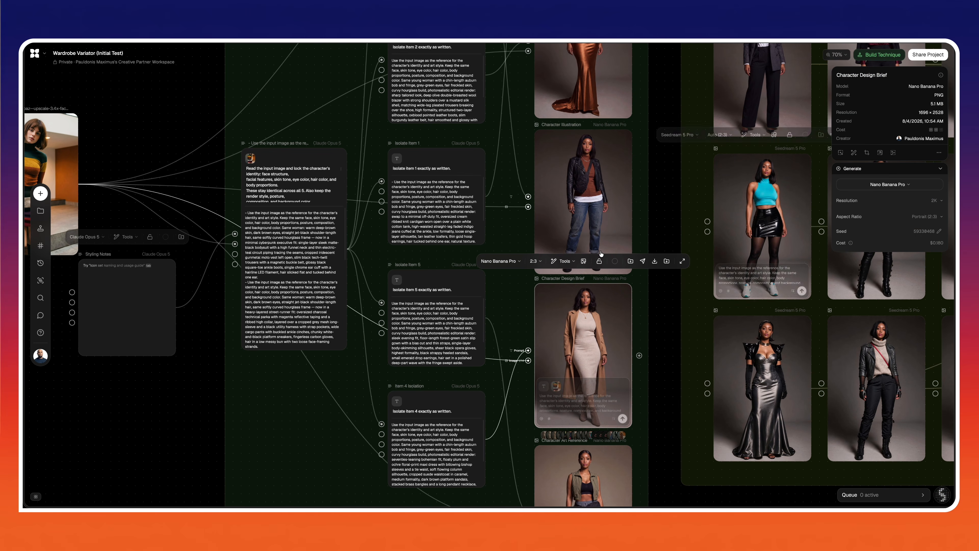
{"action": "scroll", "coordinate": [552, 285], "scroll_direction": "up", "scroll_amount": 3}
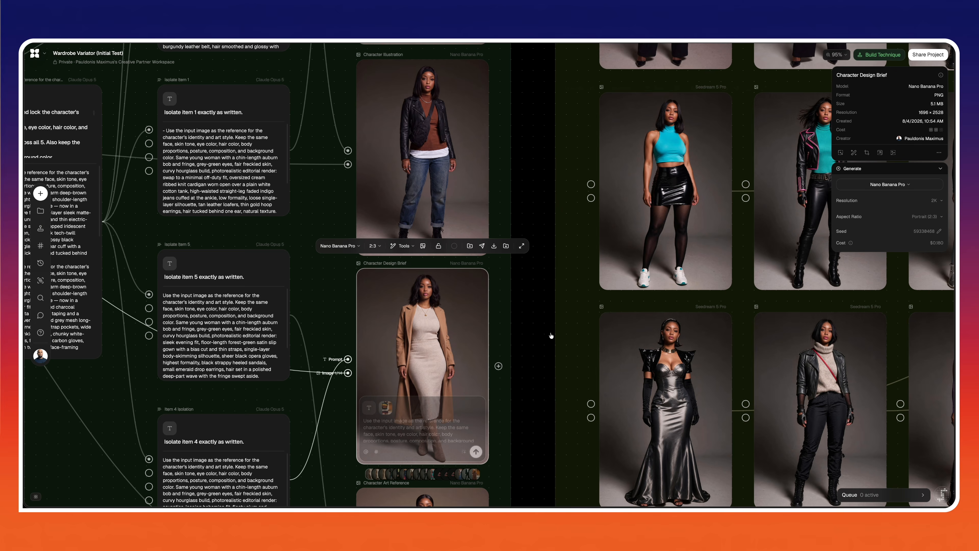
{"action": "scroll", "coordinate": [549, 334], "scroll_direction": "up", "scroll_amount": 2}
{"action": "scroll", "coordinate": [501, 336], "scroll_direction": "left", "scroll_amount": 3}
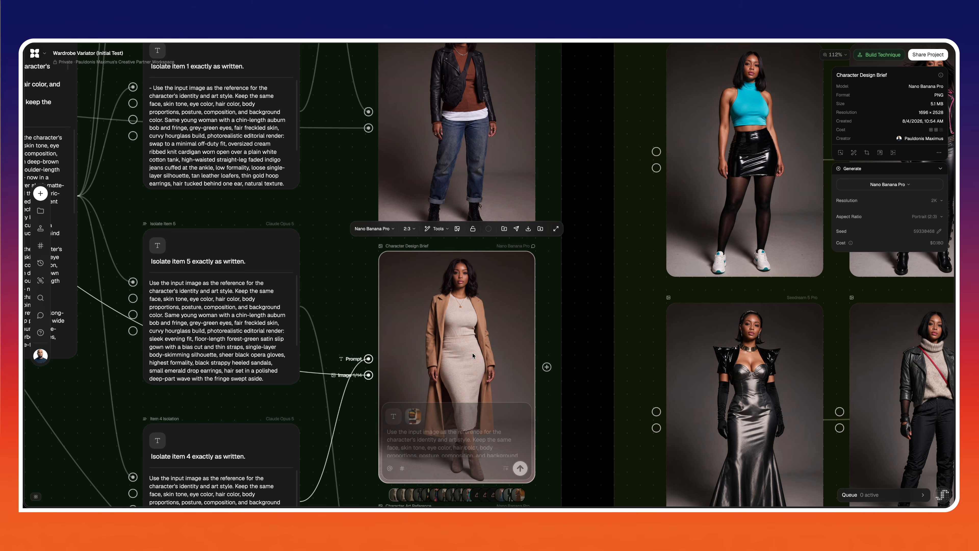
- Examine the two lowest rows of Seedream 5 Pro outfit variations up close in the field
{"action": "scroll", "coordinate": [636, 369], "scroll_direction": "right", "scroll_amount": 10}
{"action": "scroll", "coordinate": [636, 369], "scroll_direction": "right", "scroll_amount": 8}
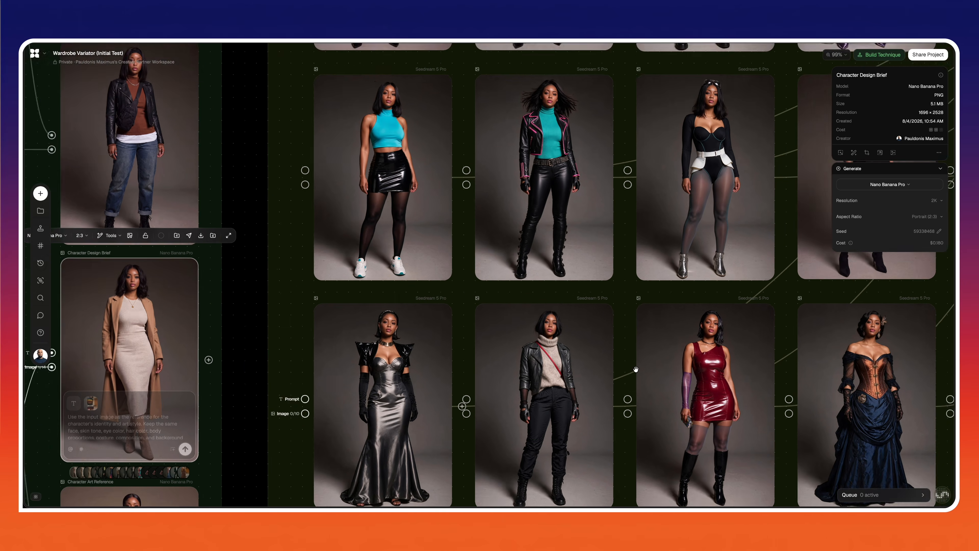
{"action": "scroll", "coordinate": [636, 370], "scroll_direction": "down", "scroll_amount": 2}
{"action": "scroll", "coordinate": [637, 371], "scroll_direction": "up", "scroll_amount": 5}
{"action": "scroll", "coordinate": [637, 371], "scroll_direction": "right", "scroll_amount": 2}
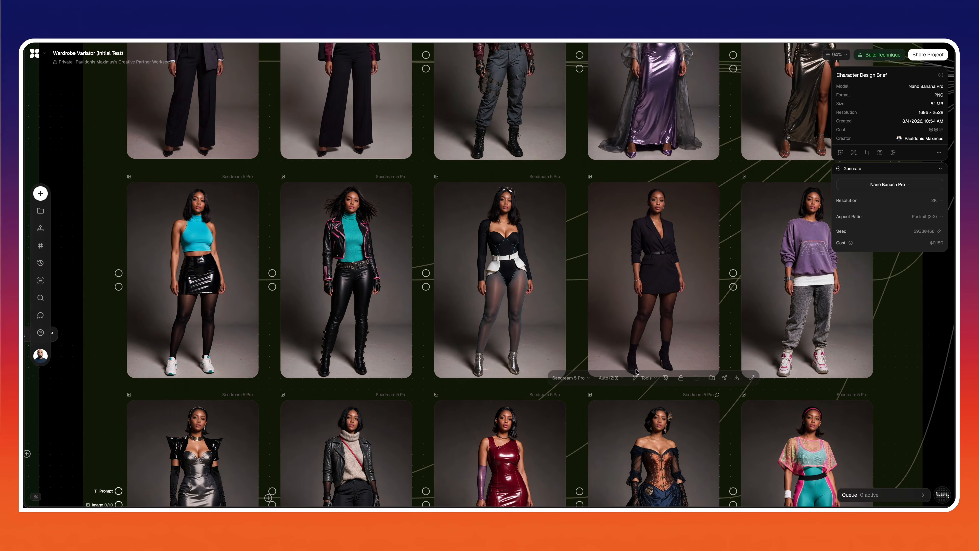
{"action": "scroll", "coordinate": [637, 372], "scroll_direction": "down", "scroll_amount": 6}
{"action": "scroll", "coordinate": [637, 372], "scroll_direction": "left", "scroll_amount": 2}
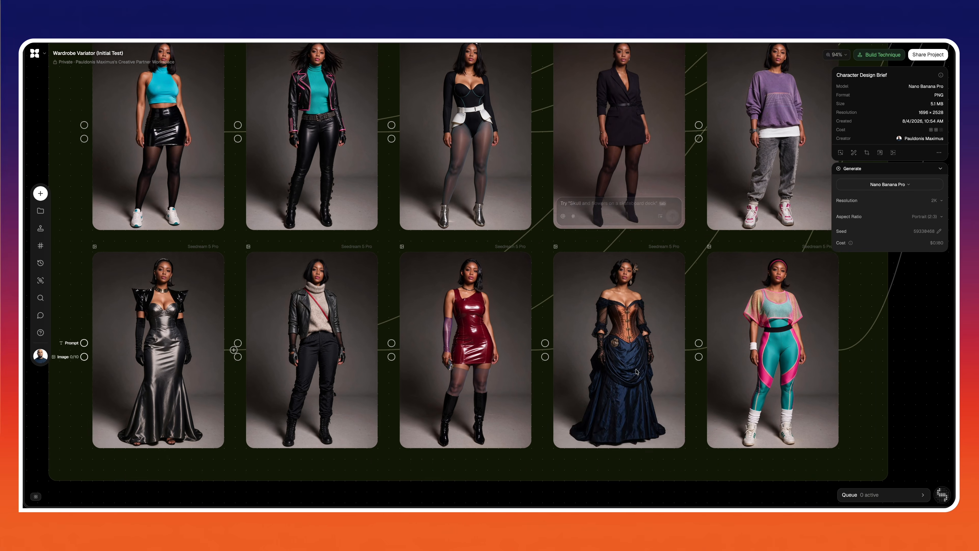
{"action": "scroll", "coordinate": [636, 370], "scroll_direction": "down", "scroll_amount": 1}
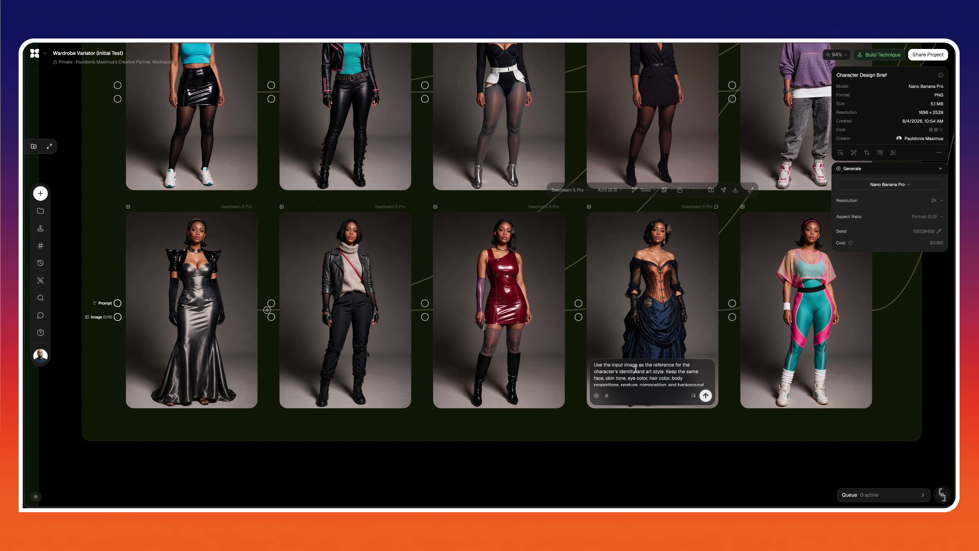
- Examine the Claude Opus 5 outfit prompt and the item isolation nodes that feed the Nano Banana Pro character images
{"action": "scroll", "coordinate": [636, 370], "scroll_direction": "down", "scroll_amount": 5}
{"action": "scroll", "coordinate": [636, 370], "scroll_direction": "left", "scroll_amount": 9}
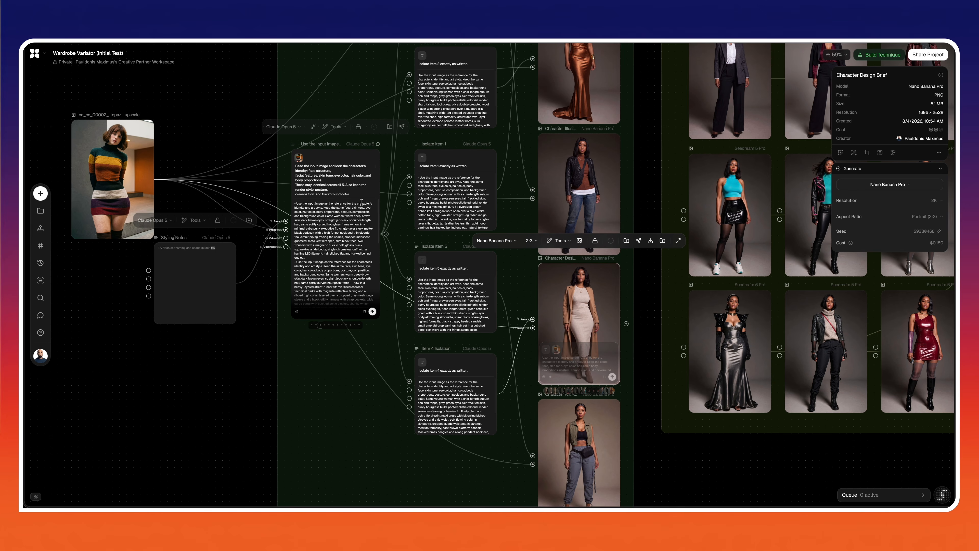
{"action": "scroll", "coordinate": [457, 148], "scroll_direction": "up", "scroll_amount": 5}
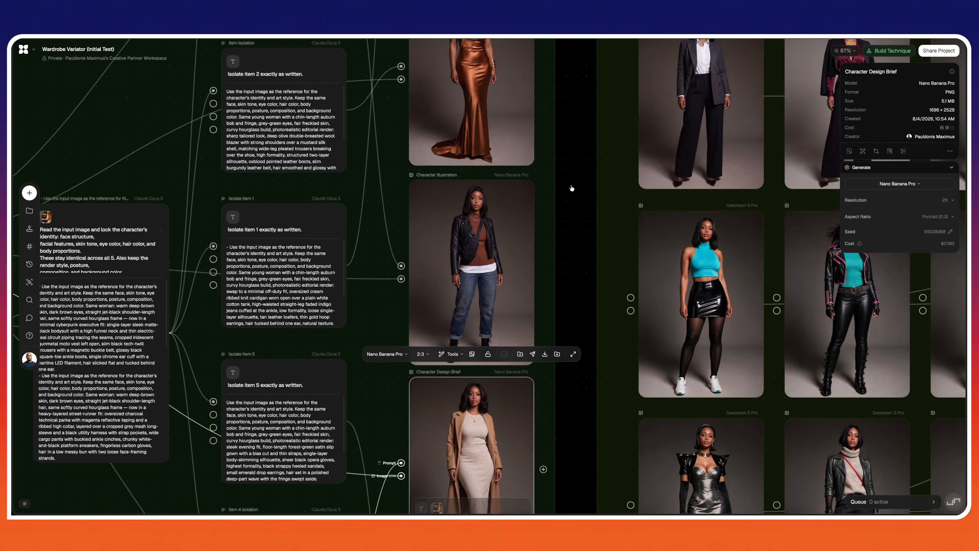
{"action": "scroll", "coordinate": [572, 186], "scroll_direction": "down", "scroll_amount": 3}
{"action": "scroll", "coordinate": [571, 187], "scroll_direction": "right", "scroll_amount": 7}
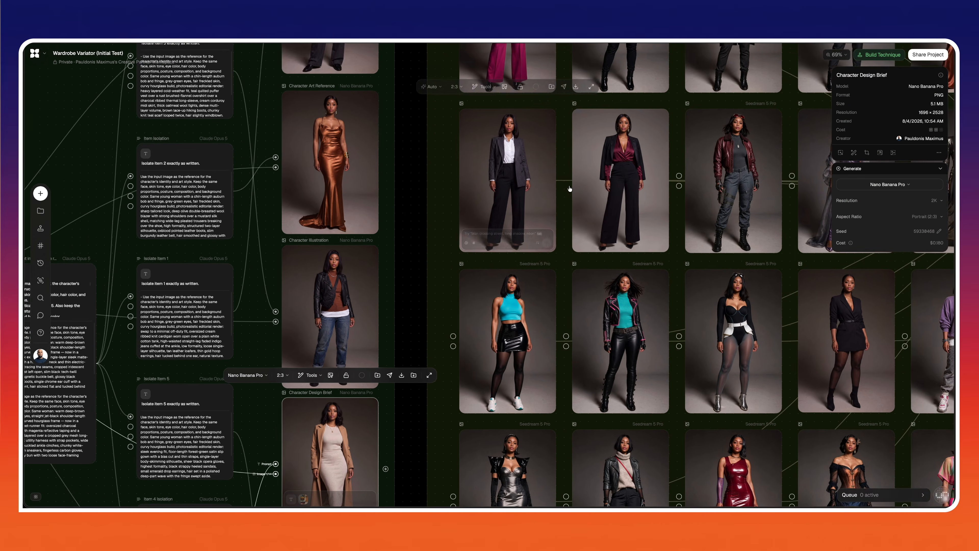
- Examine the two upper rows of outfit variations in the field and clear the Character Design Brief selection
{"action": "scroll", "coordinate": [570, 187], "scroll_direction": "up", "scroll_amount": 3}
{"action": "scroll", "coordinate": [569, 188], "scroll_direction": "up", "scroll_amount": 3}
{"action": "scroll", "coordinate": [570, 188], "scroll_direction": "right", "scroll_amount": 1}
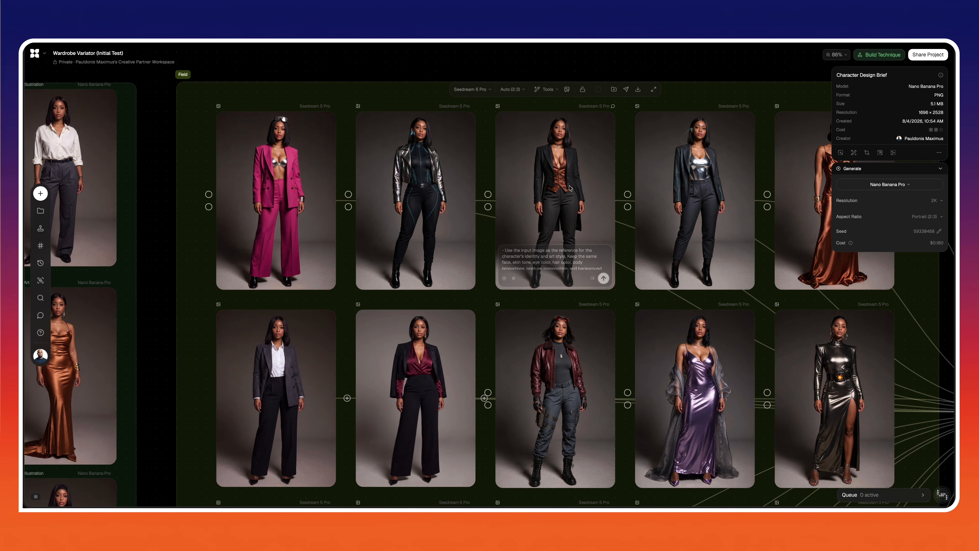
{"action": "left_click", "coordinate": [582, 66]}
{"action": "left_click", "coordinate": [597, 120]}
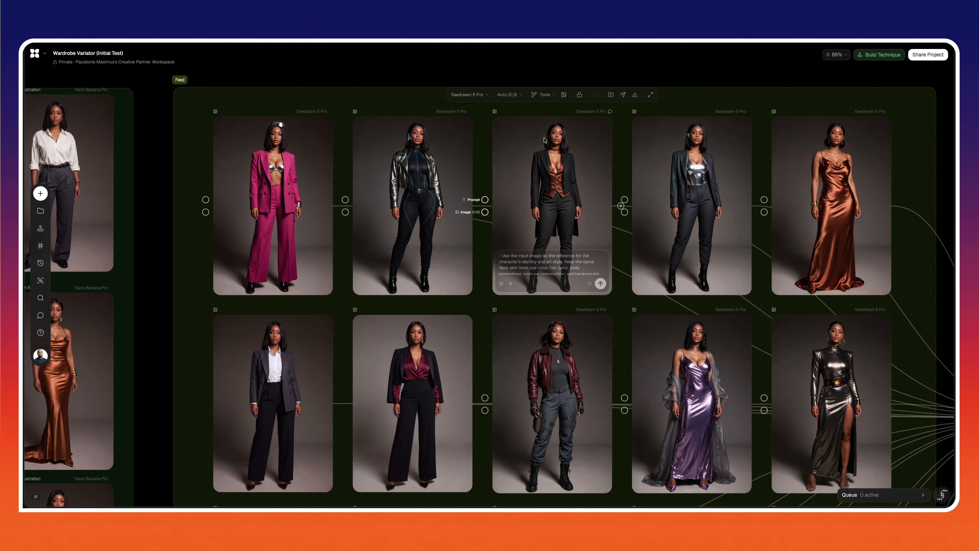
- Select the black suit with burgundy blouse variation, deselect it, and review the remaining outfit rows down to the last one
{"action": "scroll", "coordinate": [544, 140], "scroll_direction": "down", "scroll_amount": 5}
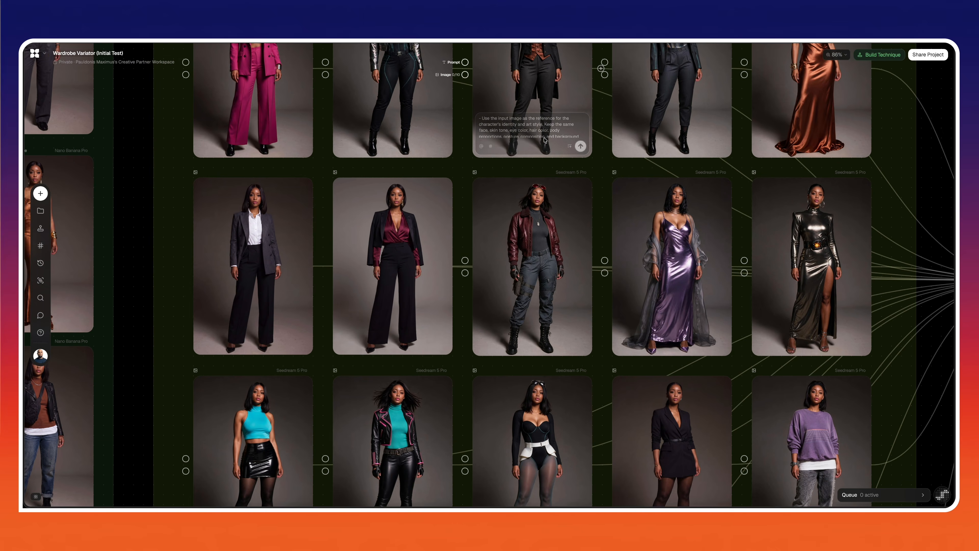
{"action": "left_click", "coordinate": [401, 190]}
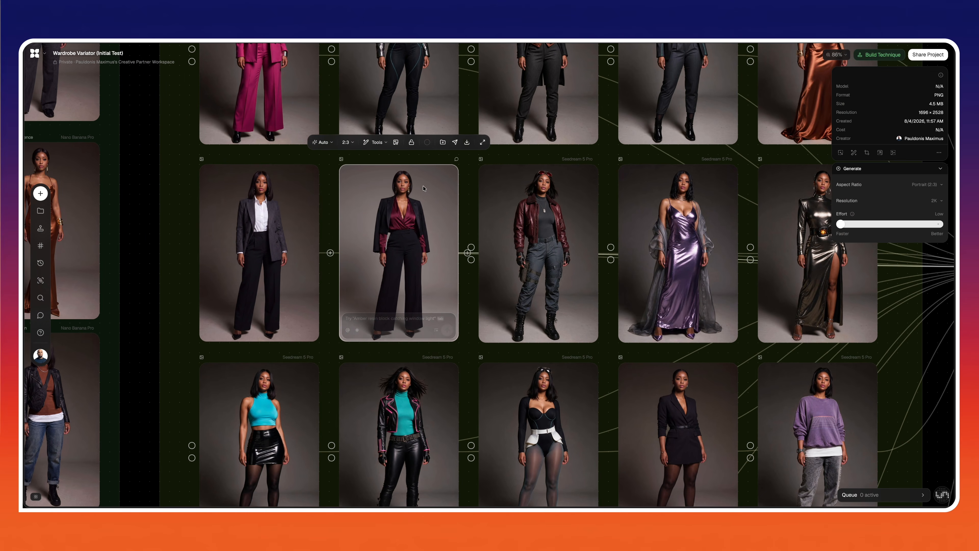
{"action": "left_click", "coordinate": [483, 188]}
{"action": "scroll", "coordinate": [483, 188], "scroll_direction": "right", "scroll_amount": 3}
{"action": "left_click", "coordinate": [936, 324]}
{"action": "scroll", "coordinate": [937, 326], "scroll_direction": "down", "scroll_amount": 1}
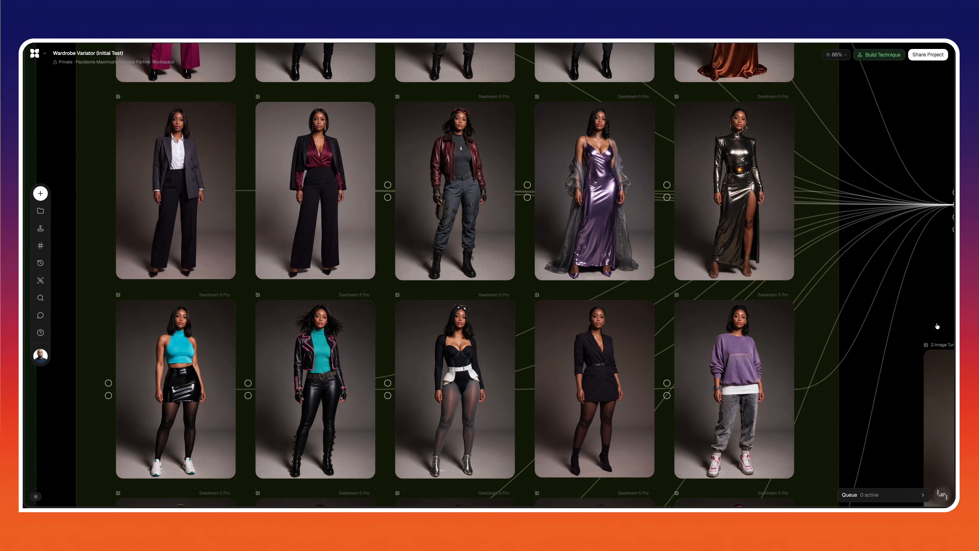
{"action": "scroll", "coordinate": [937, 326], "scroll_direction": "down", "scroll_amount": 8}
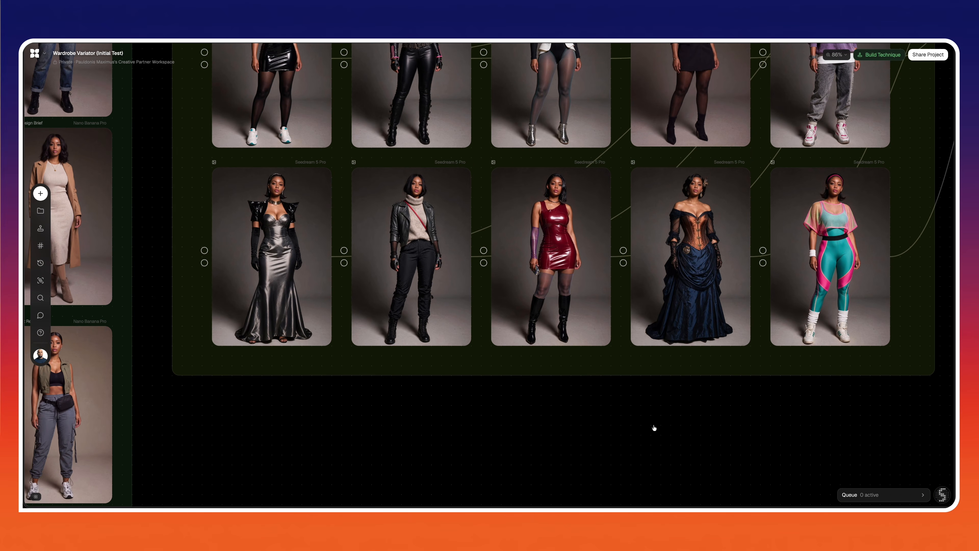
- Compare the Wardrobe Variator's Nano Banana Pro outputs with the neighbouring Seedream outfit variations from the last row up to the first
{"action": "scroll", "coordinate": [654, 427], "scroll_direction": "down", "scroll_amount": 1}
{"action": "scroll", "coordinate": [654, 428], "scroll_direction": "left", "scroll_amount": 8}
{"action": "scroll", "coordinate": [654, 428], "scroll_direction": "up", "scroll_amount": 10}
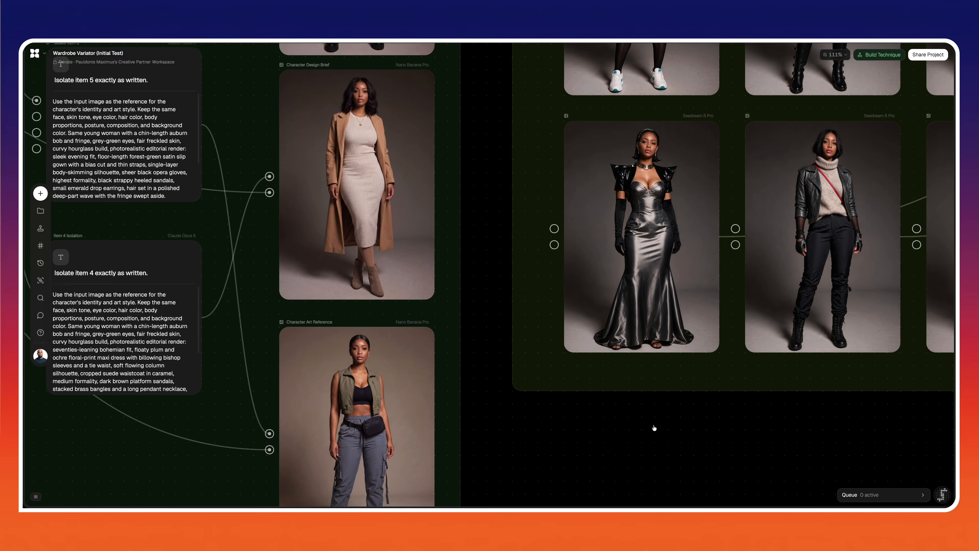
{"action": "scroll", "coordinate": [654, 428], "scroll_direction": "up", "scroll_amount": 10}
{"action": "scroll", "coordinate": [654, 428], "scroll_direction": "left", "scroll_amount": 2}
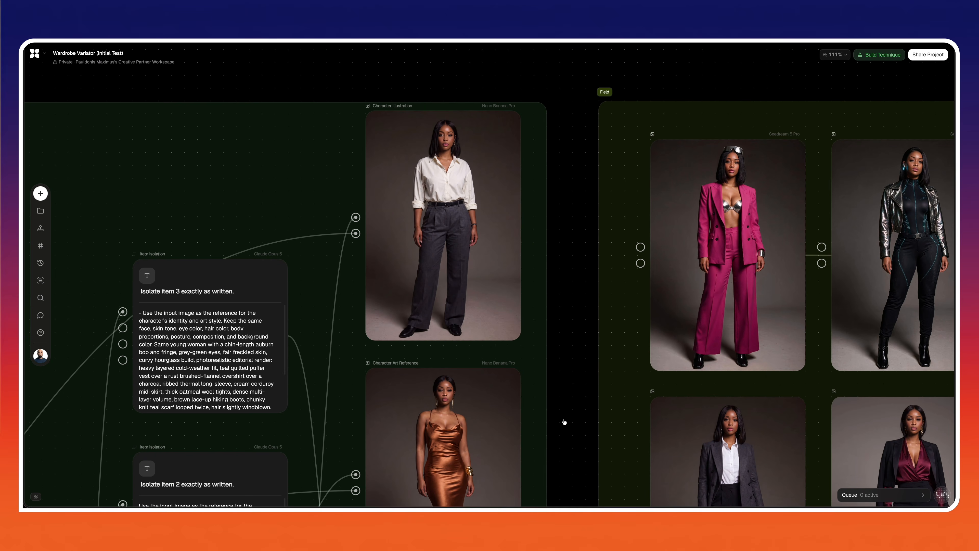
- Locate the Wardrobe Variation Flywheel group and examine its Vintage Pose Chick input, styling notes, wardrobe prompt, batch node and three output images
{"action": "scroll", "coordinate": [564, 421], "scroll_direction": "down", "scroll_amount": 10}
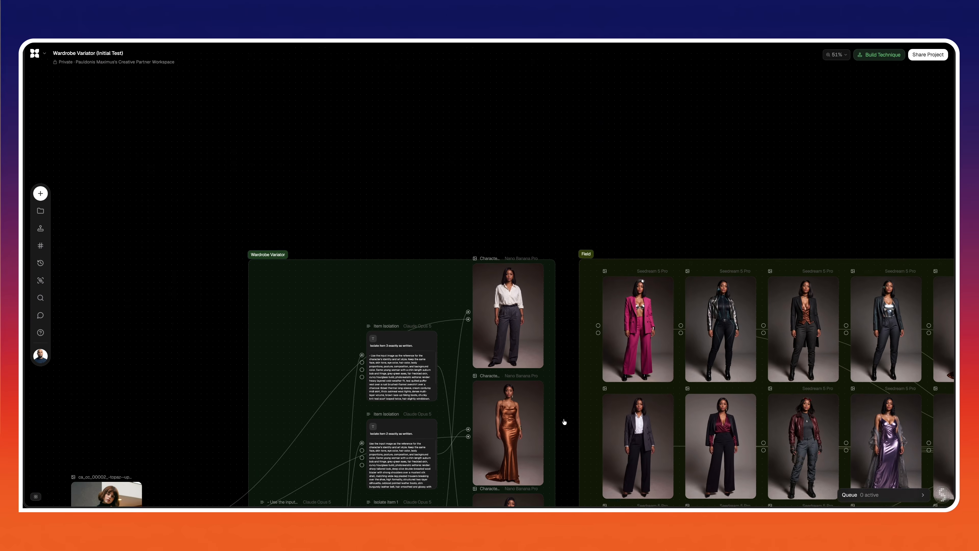
{"action": "scroll", "coordinate": [564, 421], "scroll_direction": "down", "scroll_amount": 10}
{"action": "scroll", "coordinate": [564, 422], "scroll_direction": "left", "scroll_amount": 10}
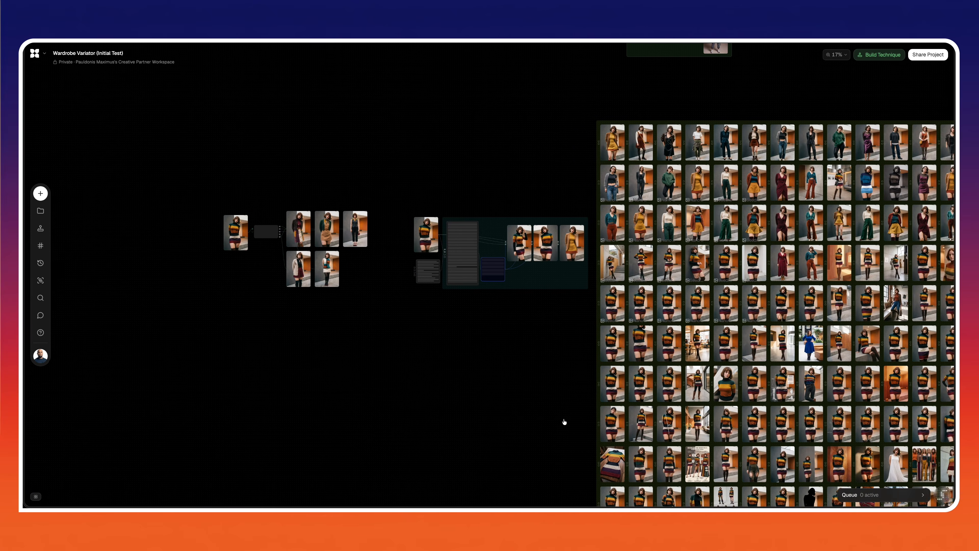
{"action": "scroll", "coordinate": [564, 422], "scroll_direction": "down", "scroll_amount": 3}
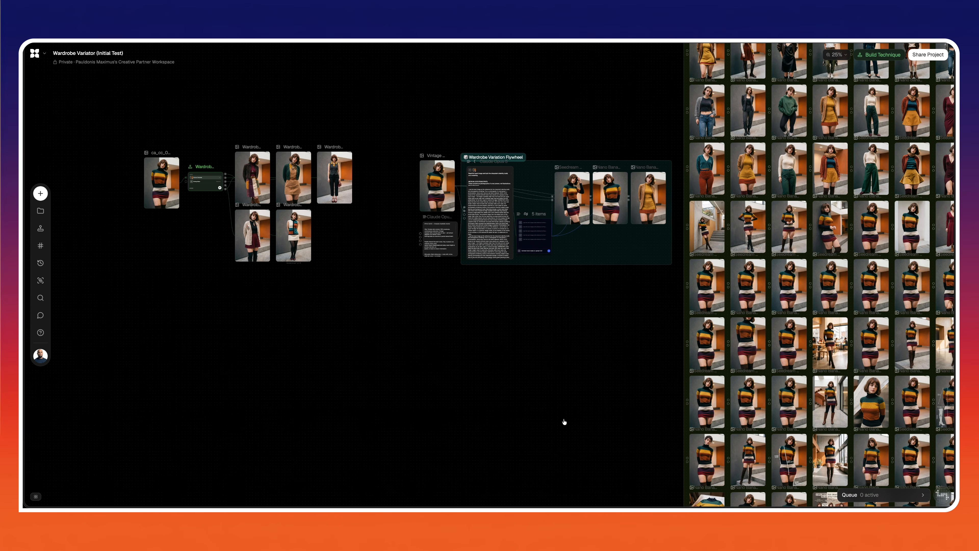
{"action": "scroll", "coordinate": [564, 421], "scroll_direction": "up", "scroll_amount": 5}
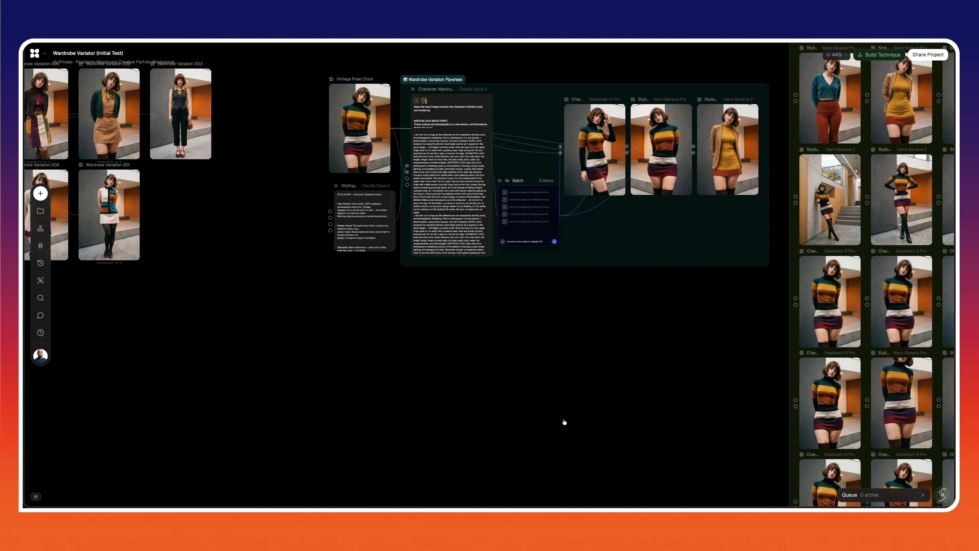
{"action": "scroll", "coordinate": [564, 421], "scroll_direction": "up", "scroll_amount": 3}
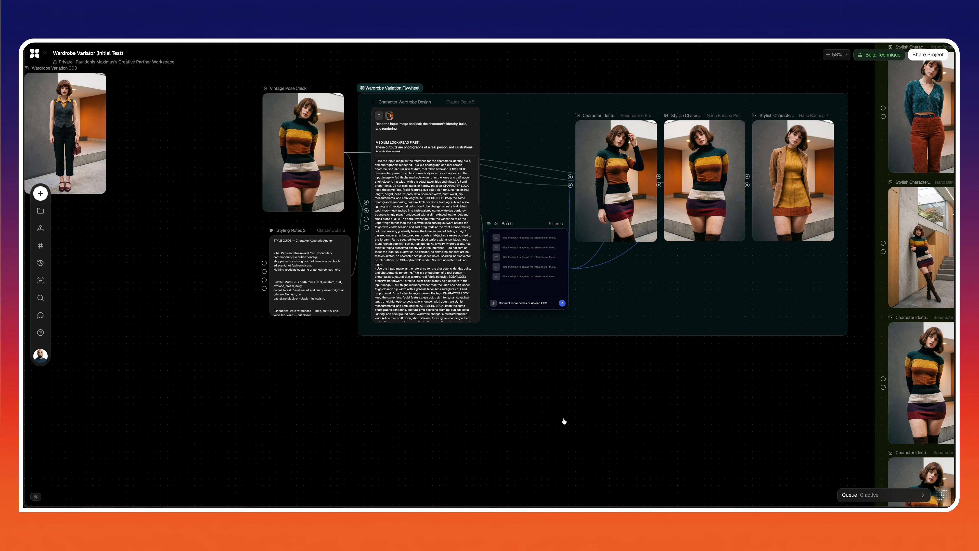
{"action": "scroll", "coordinate": [564, 421], "scroll_direction": "down", "scroll_amount": 5}
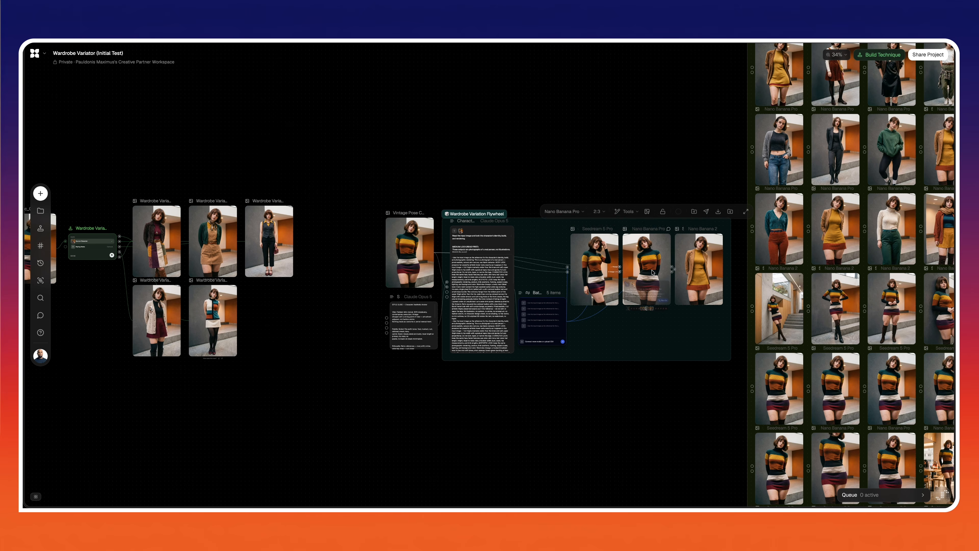
{"action": "scroll", "coordinate": [700, 275], "scroll_direction": "up", "scroll_amount": 1}
{"action": "scroll", "coordinate": [701, 275], "scroll_direction": "up", "scroll_amount": 5}
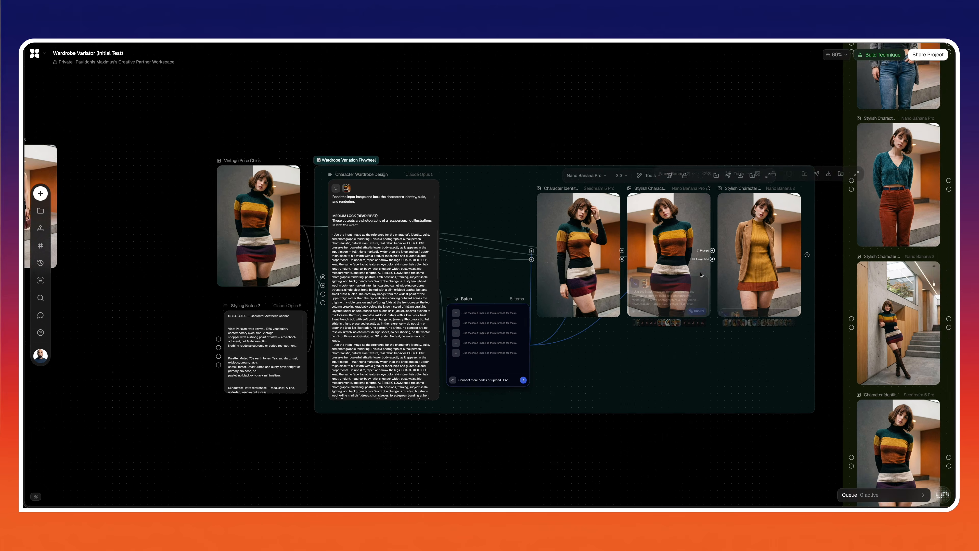
{"action": "scroll", "coordinate": [701, 273], "scroll_direction": "left", "scroll_amount": 1}
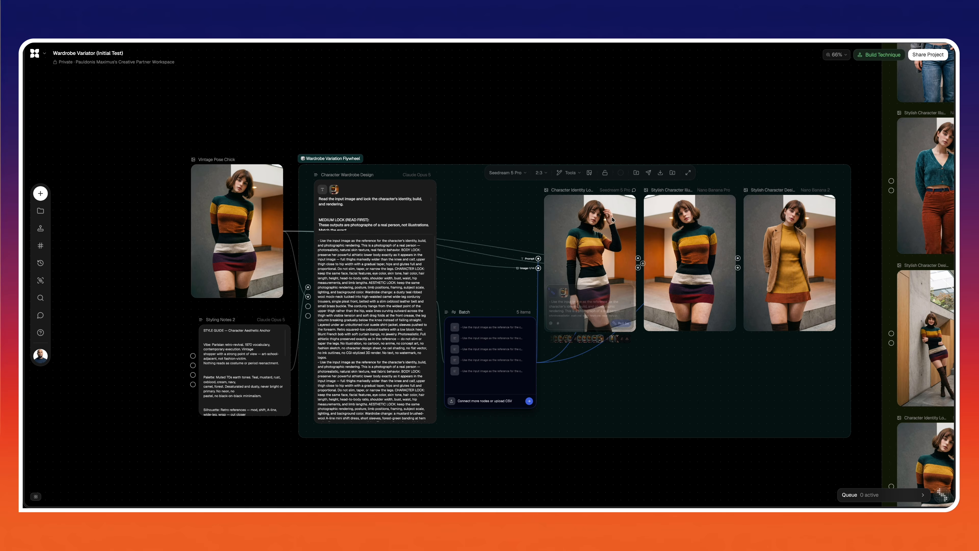
- Compare the original Wardrobe Variator group and the outfit fields with the Wardrobe Variation Flywheel and its Batch node
{"action": "scroll", "coordinate": [518, 296], "scroll_direction": "down", "scroll_amount": 5}
{"action": "scroll", "coordinate": [516, 298], "scroll_direction": "up", "scroll_amount": 8}
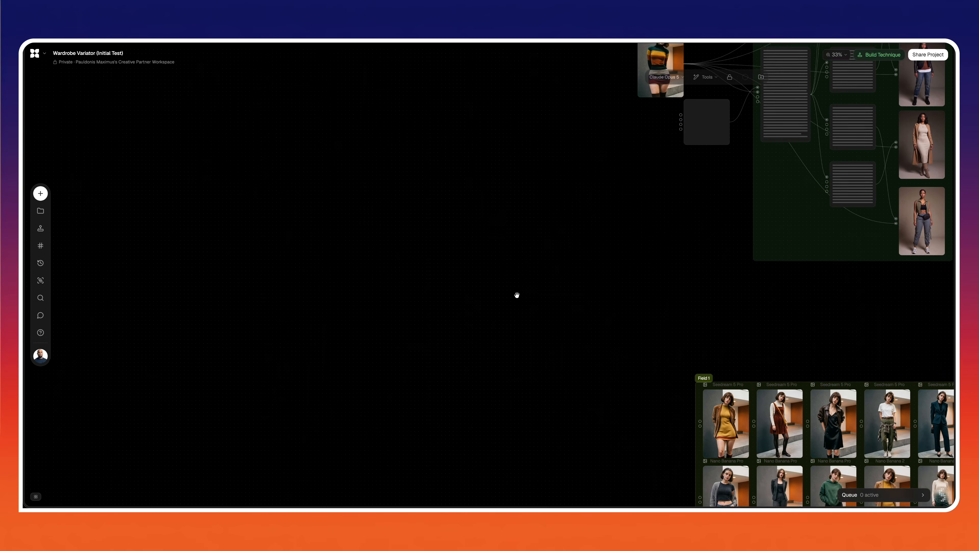
{"action": "scroll", "coordinate": [516, 299], "scroll_direction": "right", "scroll_amount": 4}
{"action": "scroll", "coordinate": [517, 299], "scroll_direction": "right", "scroll_amount": 5}
{"action": "scroll", "coordinate": [517, 299], "scroll_direction": "up", "scroll_amount": 3}
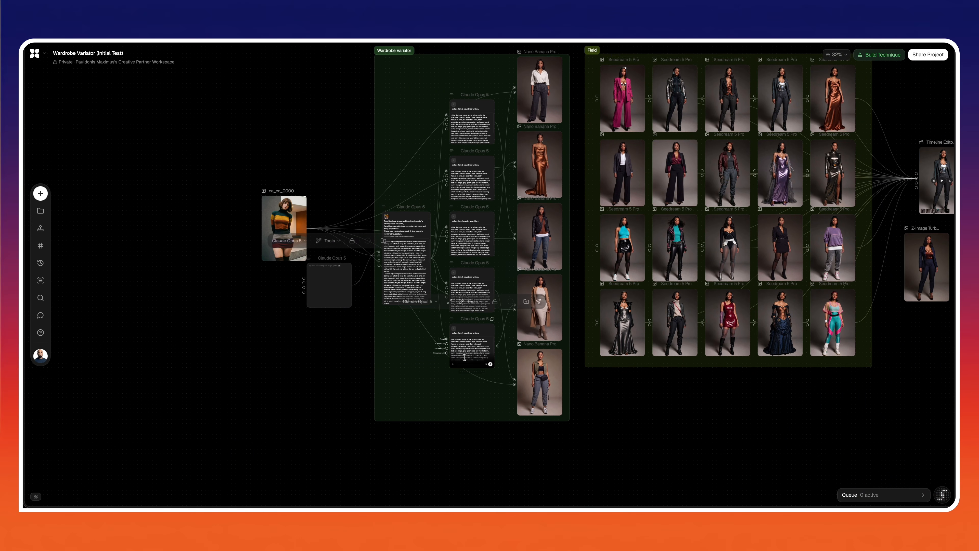
{"action": "scroll", "coordinate": [291, 443], "scroll_direction": "down", "scroll_amount": 10}
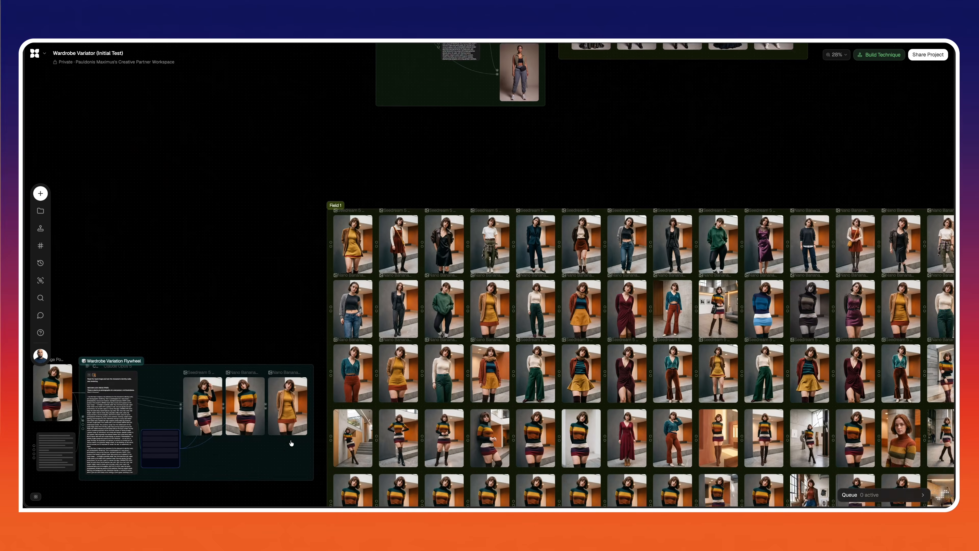
{"action": "scroll", "coordinate": [291, 442], "scroll_direction": "up", "scroll_amount": 5}
{"action": "scroll", "coordinate": [291, 443], "scroll_direction": "up", "scroll_amount": 5}
{"action": "scroll", "coordinate": [354, 369], "scroll_direction": "up", "scroll_amount": 2}
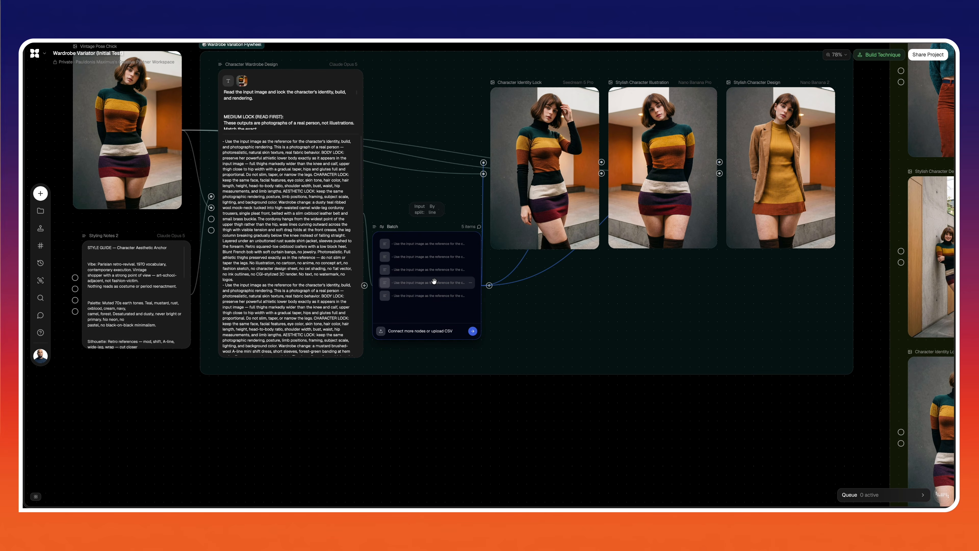
{"action": "scroll", "coordinate": [434, 282], "scroll_direction": "left", "scroll_amount": 3}
{"action": "scroll", "coordinate": [434, 281], "scroll_direction": "up", "scroll_amount": 2}
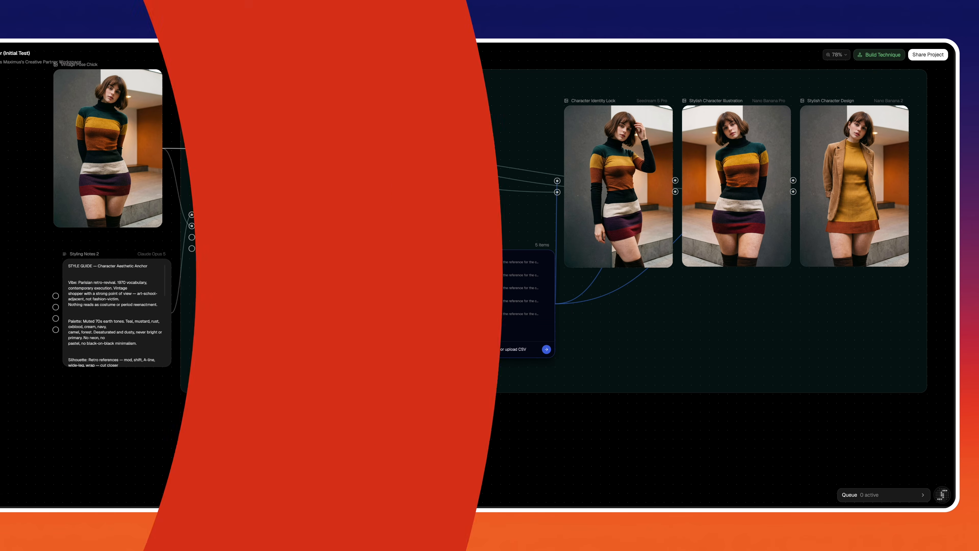
- Add the Wardrobe Variator technique as a new node on the empty canvas below the Wardrobe Variation Flywheel
{"action": "scroll", "coordinate": [451, 421], "scroll_direction": "down", "scroll_amount": 3}
{"action": "scroll", "coordinate": [451, 421], "scroll_direction": "down", "scroll_amount": 4}
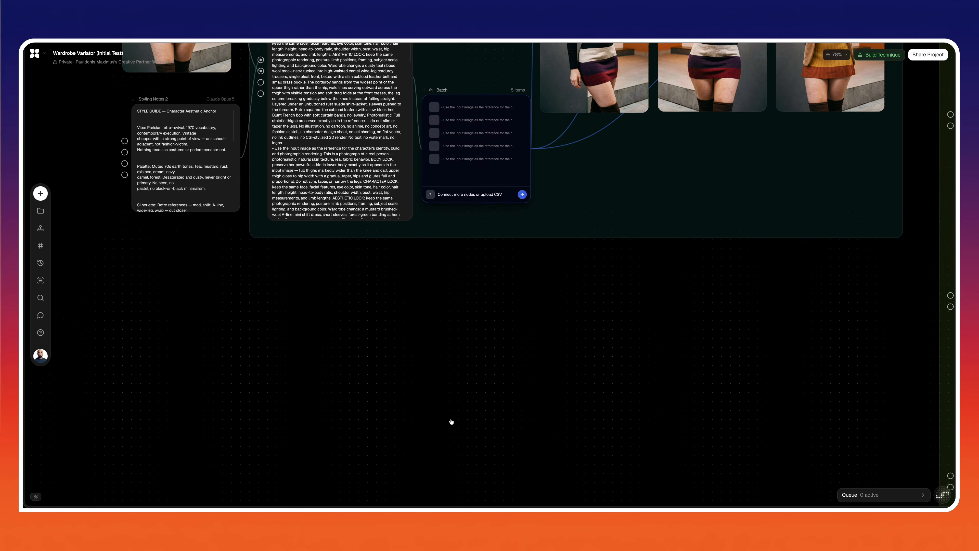
{"action": "double_click", "coordinate": [416, 378]}
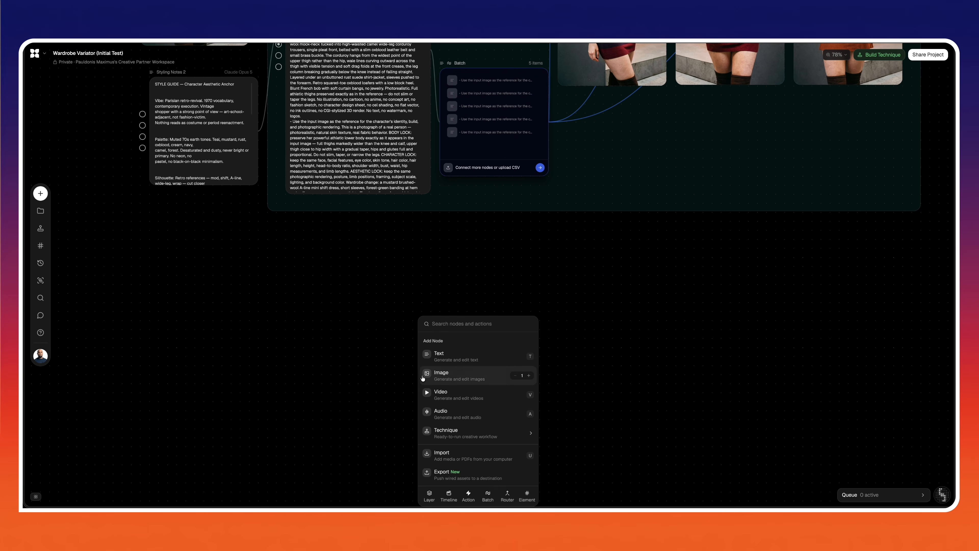
{"action": "left_click", "coordinate": [439, 431]}
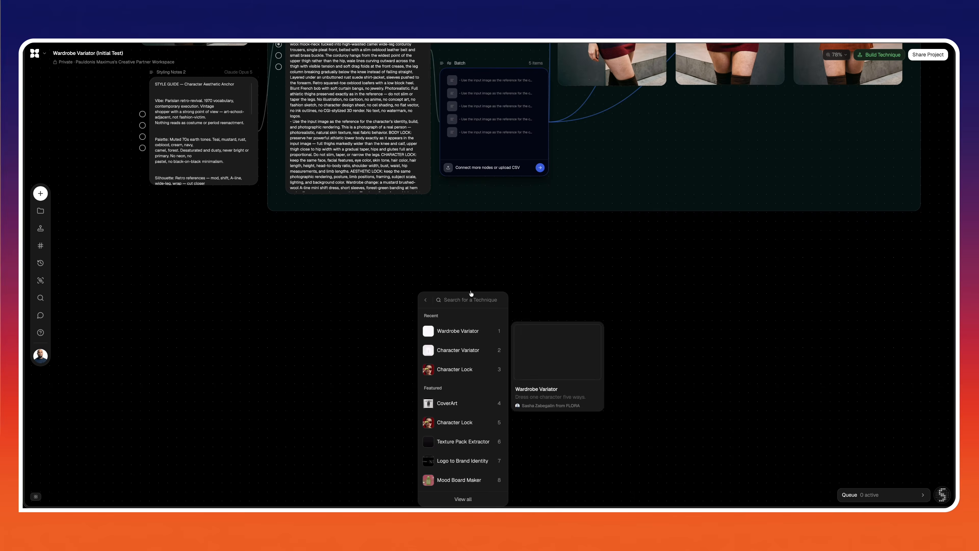
{"action": "left_click", "coordinate": [468, 331]}
{"action": "left_click_drag", "start_coordinate": [493, 245], "coordinate": [377, 427]}
{"action": "scroll", "coordinate": [546, 345], "scroll_direction": "down", "scroll_amount": 5}
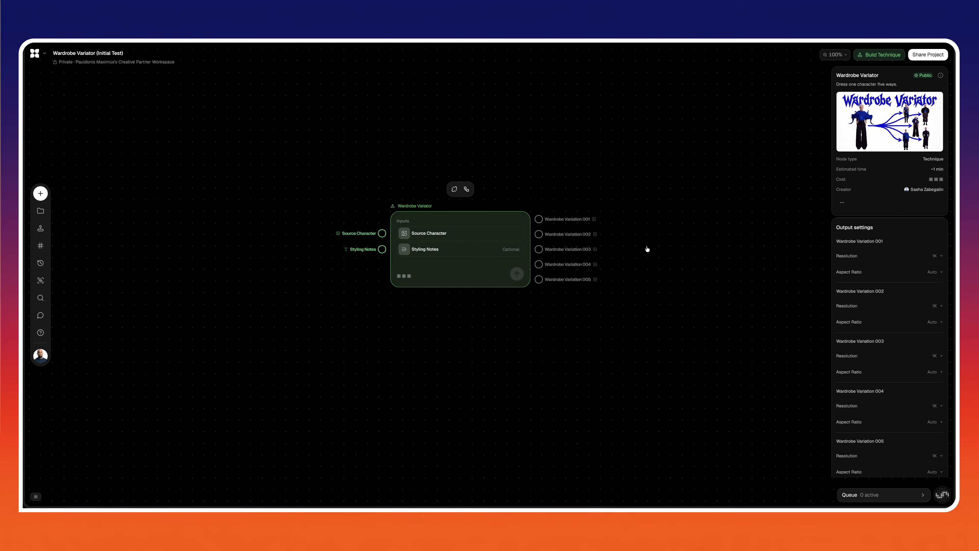
{"action": "left_click_drag", "start_coordinate": [488, 215], "coordinate": [394, 308]}
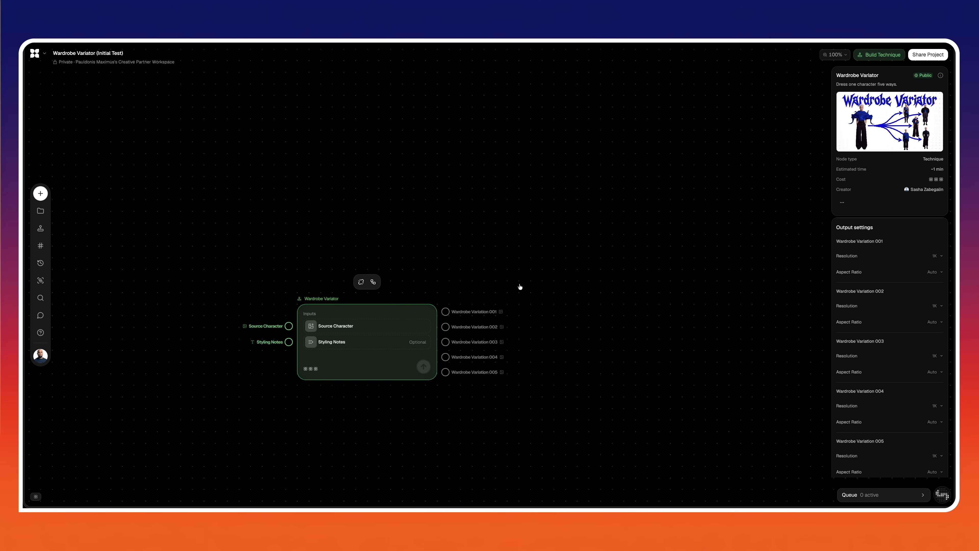
{"action": "scroll", "coordinate": [520, 286], "scroll_direction": "left", "scroll_amount": 4}
{"action": "scroll", "coordinate": [520, 286], "scroll_direction": "right", "scroll_amount": 2}
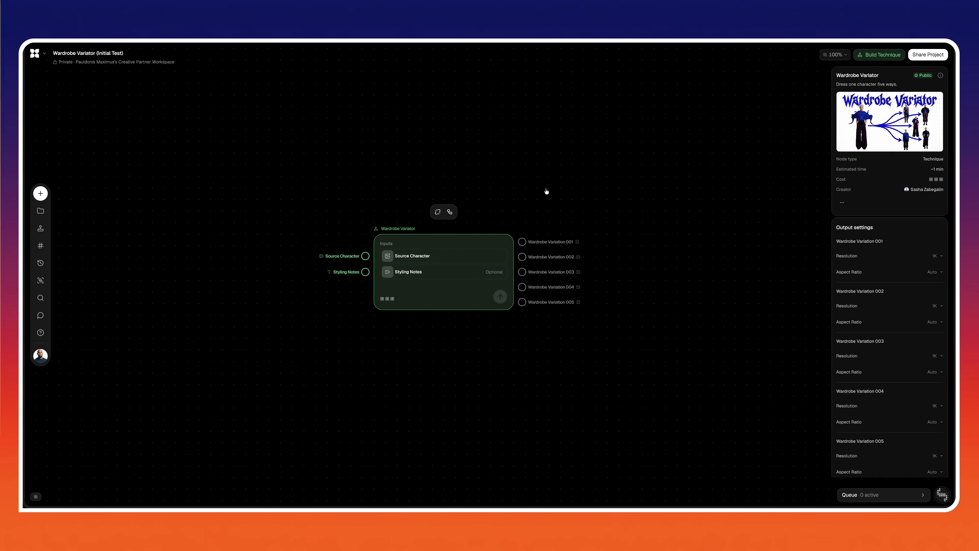
- Unpack the new Wardrobe Variator technique into its individual prompt, text and image nodes
{"action": "left_click", "coordinate": [438, 213]}
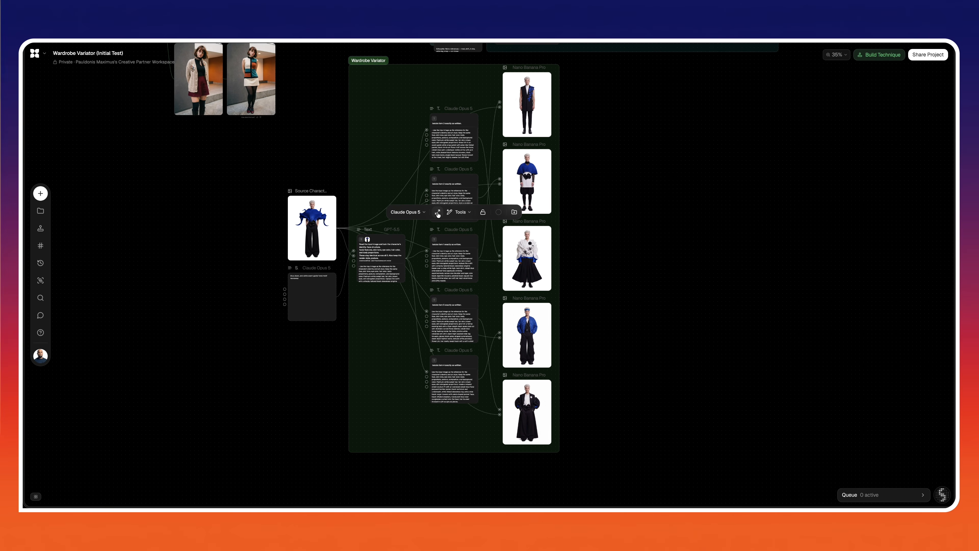
{"action": "left_click", "coordinate": [438, 213]}
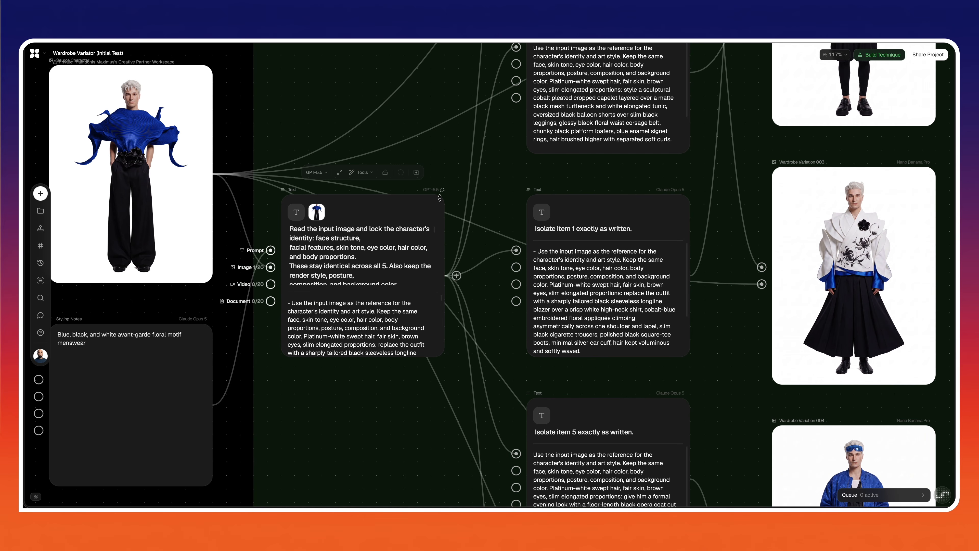
{"action": "scroll", "coordinate": [440, 197], "scroll_direction": "down", "scroll_amount": 3}
{"action": "scroll", "coordinate": [443, 197], "scroll_direction": "up", "scroll_amount": 6}
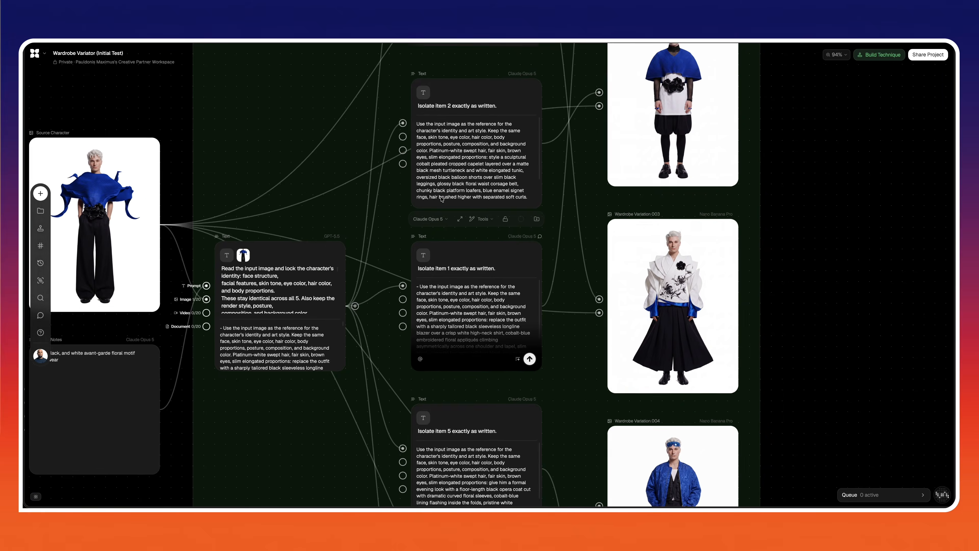
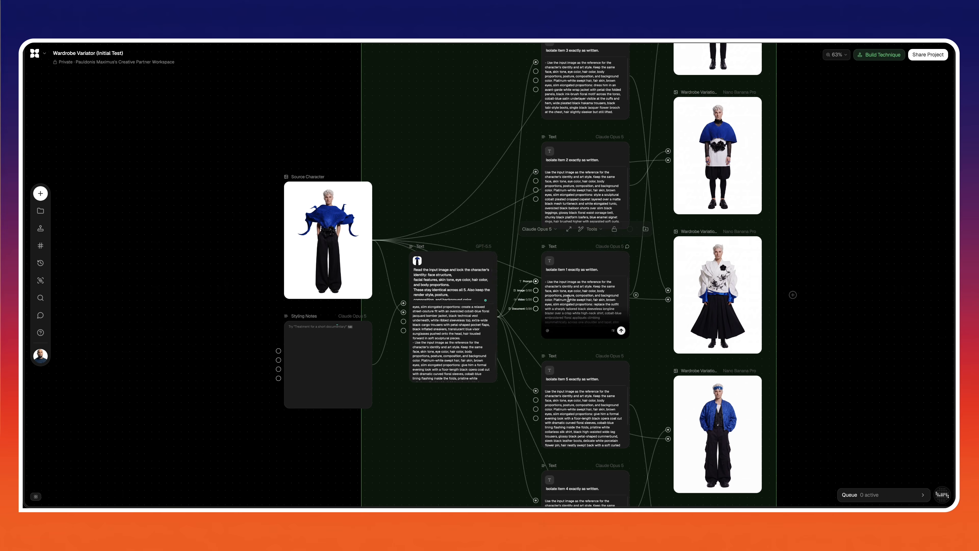
- Compare the unpacked Wardrobe Variator's "Isolate item" text nodes and wardrobe images with the Batch node in the Wardrobe Variation Flywheel
{"action": "scroll", "coordinate": [575, 251], "scroll_direction": "up", "scroll_amount": 3}
{"action": "scroll", "coordinate": [585, 240], "scroll_direction": "down", "scroll_amount": 6}
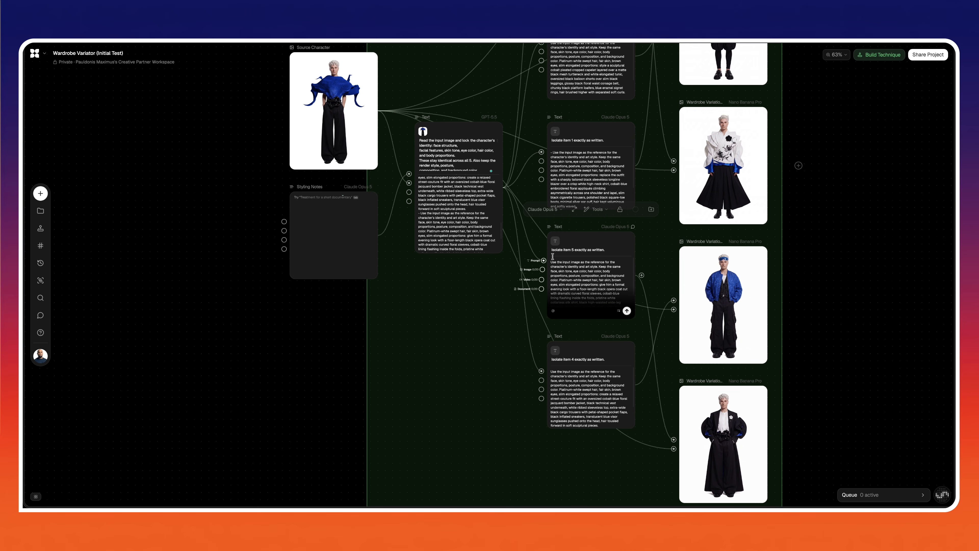
{"action": "scroll", "coordinate": [553, 256], "scroll_direction": "down", "scroll_amount": 5}
{"action": "scroll", "coordinate": [539, 255], "scroll_direction": "up", "scroll_amount": 6}
{"action": "scroll", "coordinate": [517, 251], "scroll_direction": "up", "scroll_amount": 10}
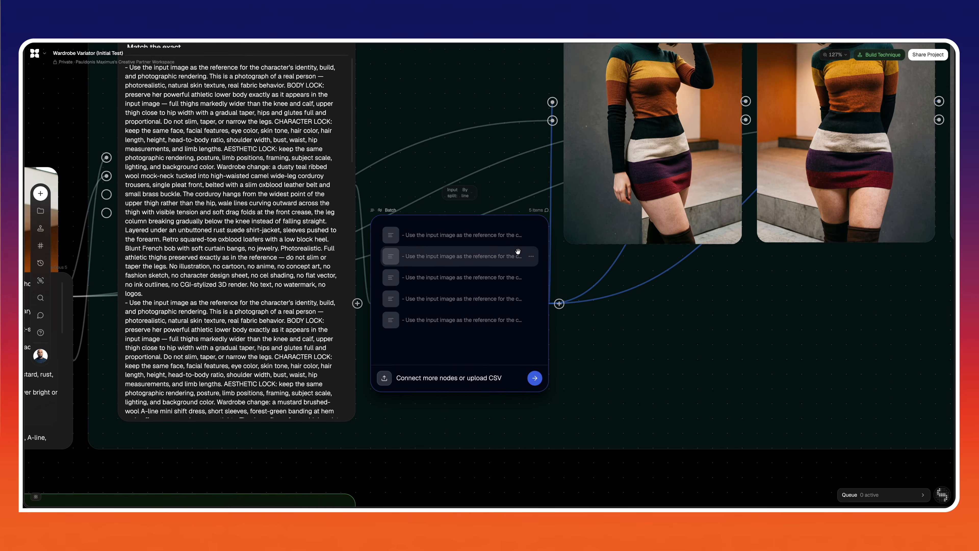
{"action": "scroll", "coordinate": [518, 251], "scroll_direction": "up", "scroll_amount": 1}
{"action": "scroll", "coordinate": [510, 261], "scroll_direction": "down", "scroll_amount": 3}
{"action": "scroll", "coordinate": [510, 261], "scroll_direction": "down", "scroll_amount": 4}
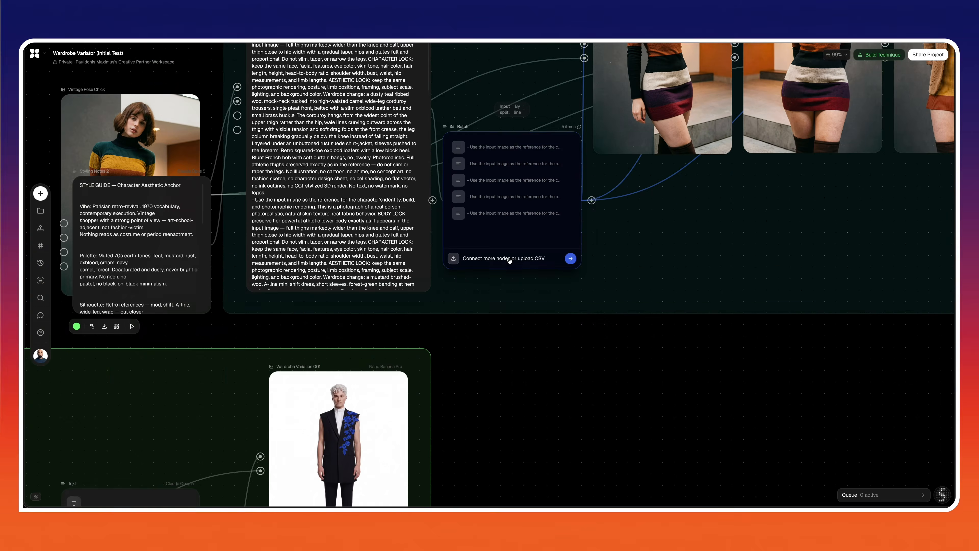
{"action": "scroll", "coordinate": [510, 261], "scroll_direction": "down", "scroll_amount": 7}
{"action": "scroll", "coordinate": [509, 261], "scroll_direction": "left", "scroll_amount": 4}
{"action": "scroll", "coordinate": [509, 261], "scroll_direction": "down", "scroll_amount": 3}
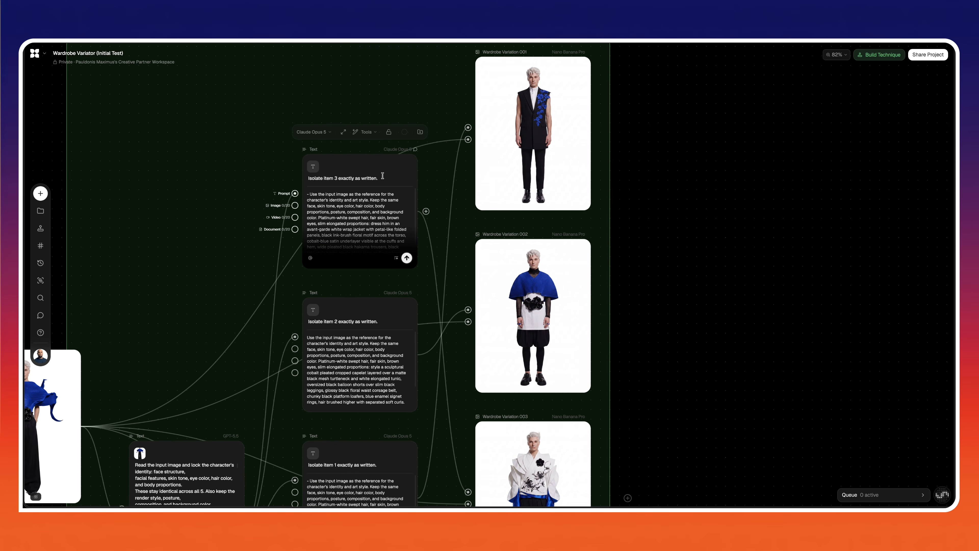
{"action": "scroll", "coordinate": [534, 146], "scroll_direction": "up", "scroll_amount": 3}
{"action": "scroll", "coordinate": [535, 146], "scroll_direction": "up", "scroll_amount": 3}
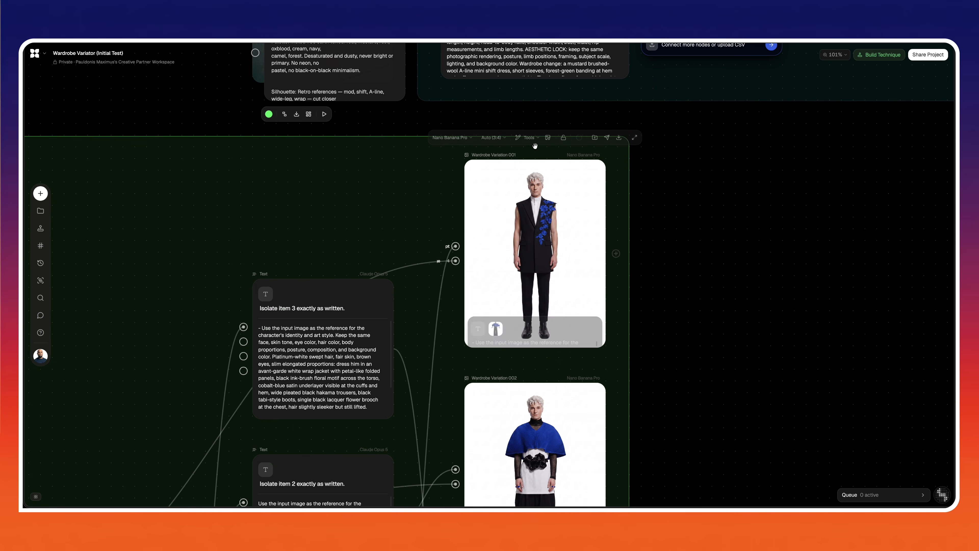
{"action": "key", "text": "i"}
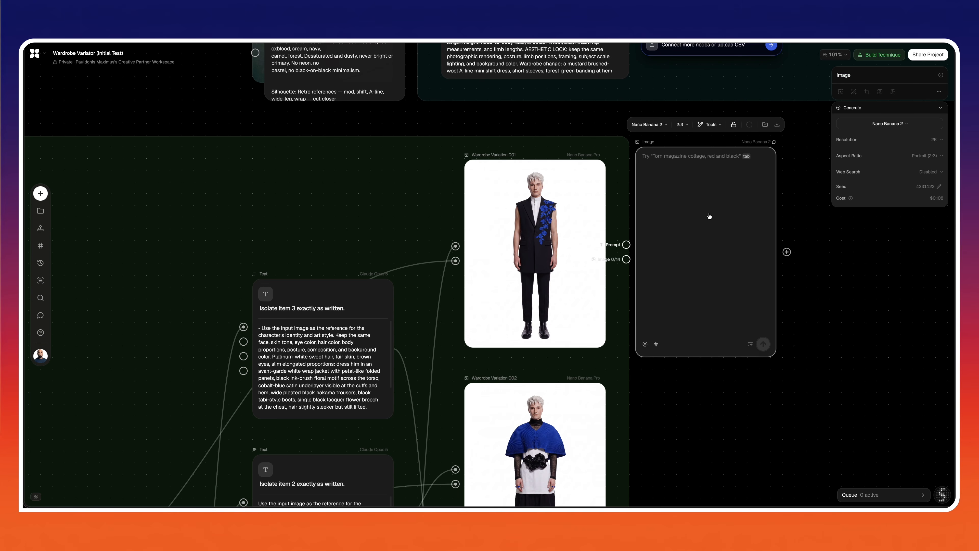
{"action": "left_click", "coordinate": [659, 128]}
{"action": "left_click", "coordinate": [660, 128]}
{"action": "key", "text": "BackSpace"}
{"action": "scroll", "coordinate": [658, 177], "scroll_direction": "down", "scroll_amount": 4}
{"action": "scroll", "coordinate": [658, 177], "scroll_direction": "down", "scroll_amount": 2}
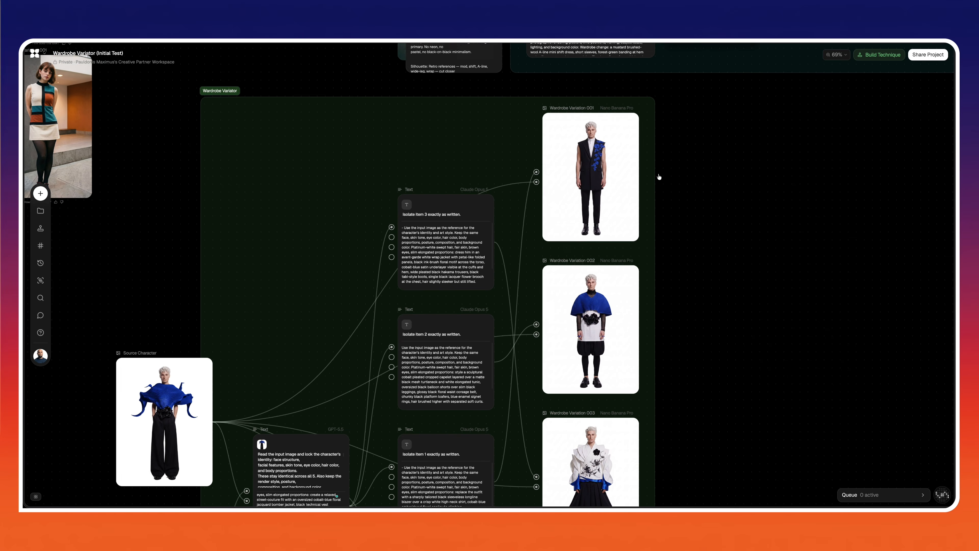
- Trace the unpacked Wardrobe Variator from its Source Character and Styling Notes through the text nodes to the wardrobe variation images
{"action": "left_click", "coordinate": [492, 215]}
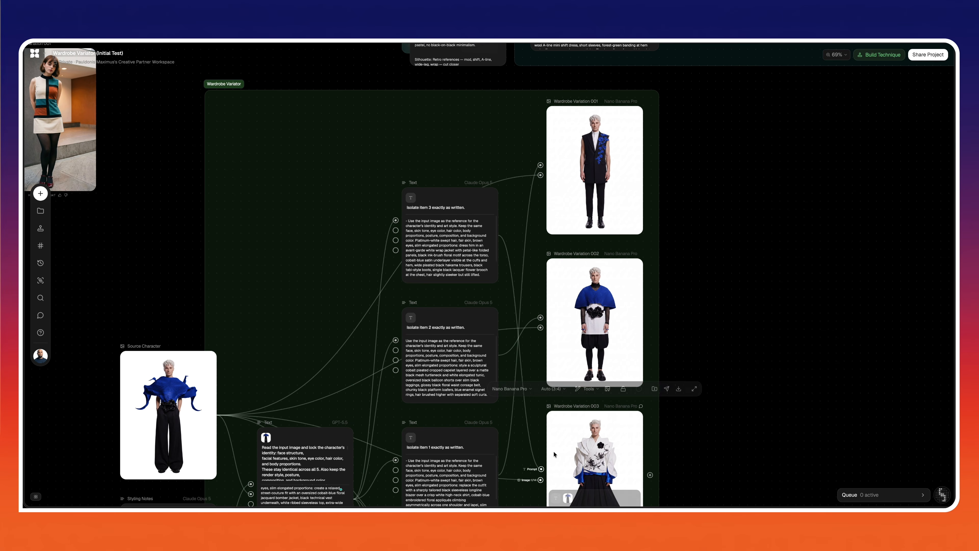
{"action": "mouse_move", "coordinate": [200, 391]}
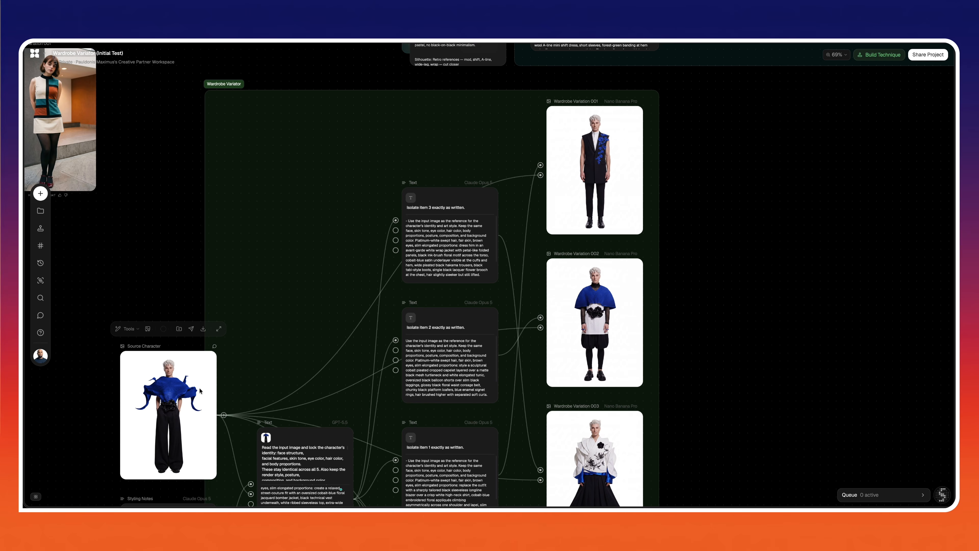
{"action": "scroll", "coordinate": [200, 390], "scroll_direction": "down", "scroll_amount": 3}
{"action": "scroll", "coordinate": [200, 391], "scroll_direction": "down", "scroll_amount": 3}
{"action": "scroll", "coordinate": [200, 390], "scroll_direction": "left", "scroll_amount": 3}
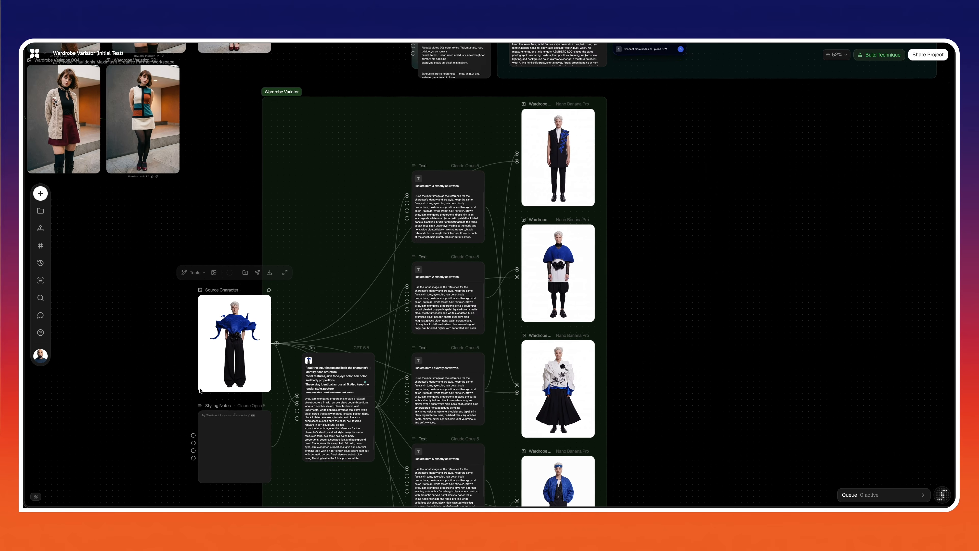
{"action": "scroll", "coordinate": [200, 391], "scroll_direction": "down", "scroll_amount": 1}
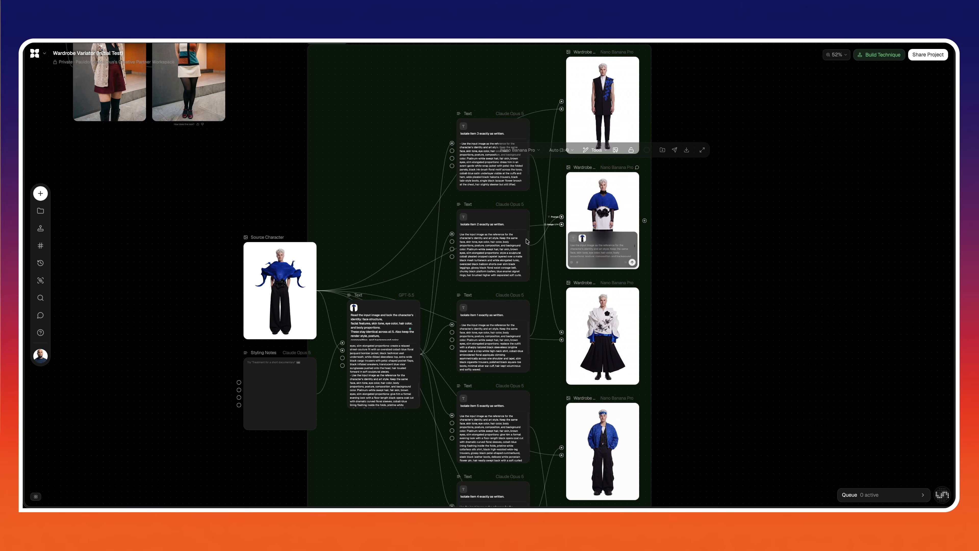
{"action": "mouse_move", "coordinate": [285, 268]}
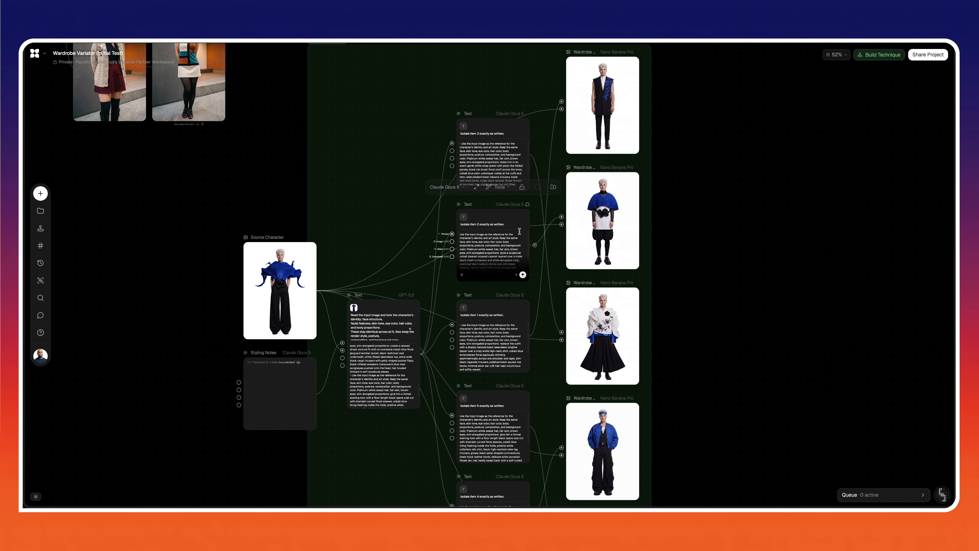
{"action": "mouse_move", "coordinate": [623, 228]}
{"action": "scroll", "coordinate": [622, 228], "scroll_direction": "down", "scroll_amount": 2}
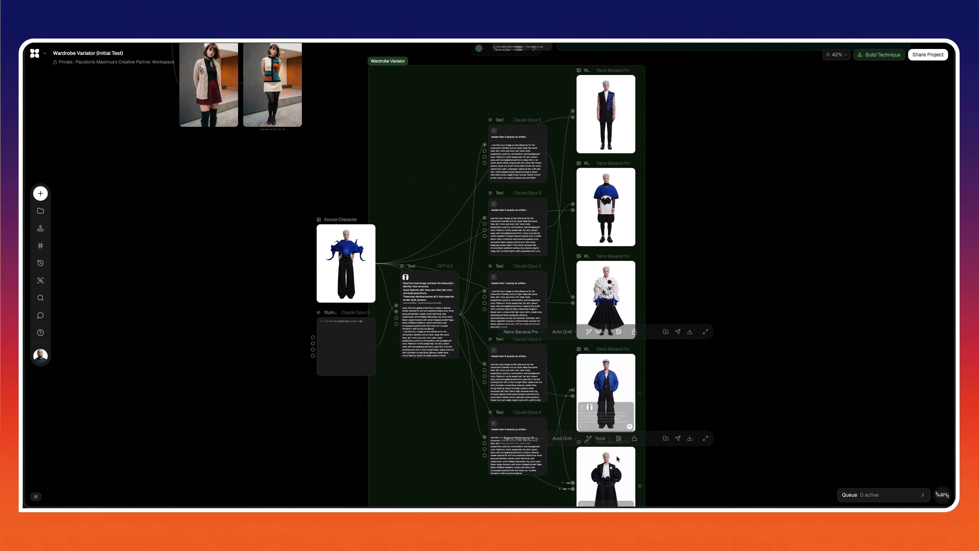
{"action": "left_click", "coordinate": [353, 329]}
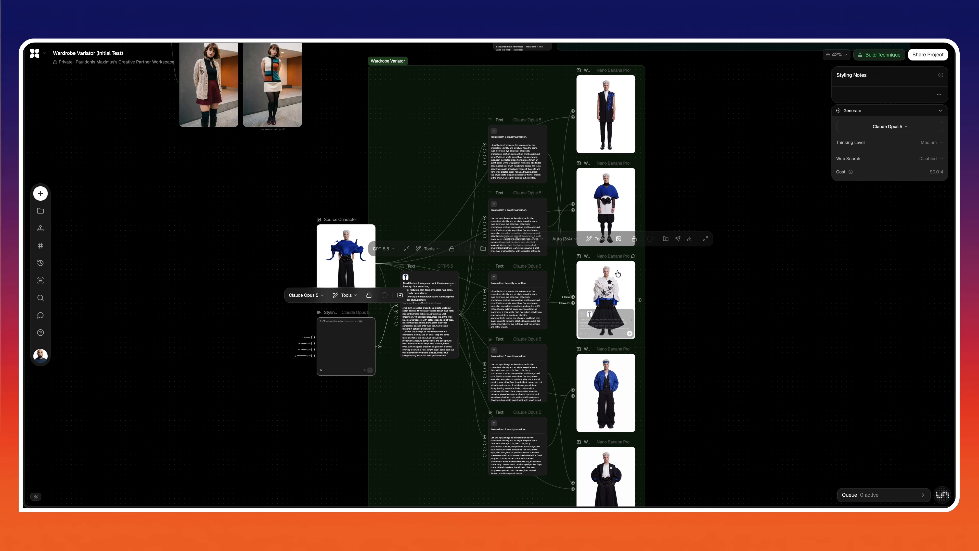
- Read the GPT-5.5 text node's prompt in the unpacked Wardrobe Variator, covering the character identity lock and the stylist instructions for 5 fits
{"action": "scroll", "coordinate": [418, 318], "scroll_direction": "up", "scroll_amount": 10}
{"action": "scroll", "coordinate": [503, 234], "scroll_direction": "left", "scroll_amount": 3}
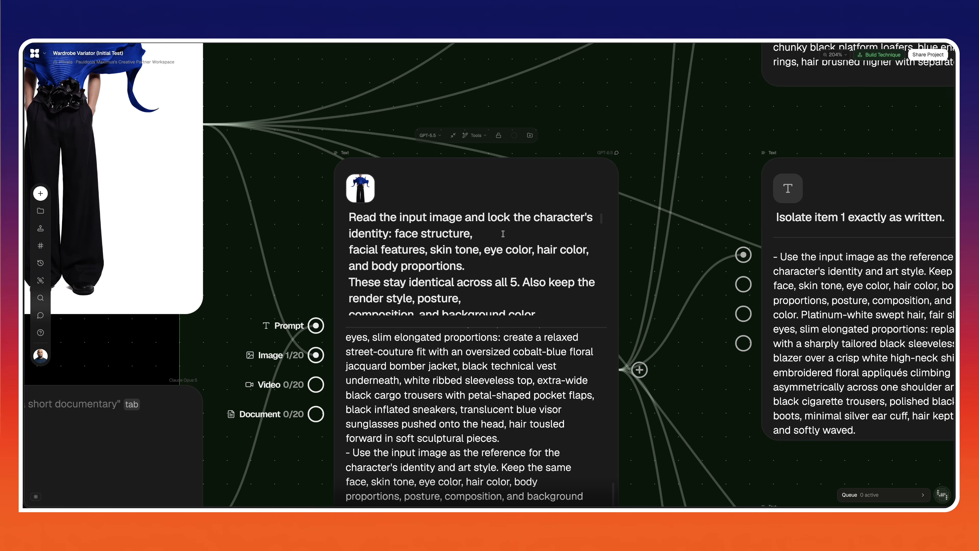
{"action": "left_click", "coordinate": [501, 234]}
{"action": "scroll", "coordinate": [501, 234], "scroll_direction": "down", "scroll_amount": 1}
{"action": "scroll", "coordinate": [501, 234], "scroll_direction": "up", "scroll_amount": 1}
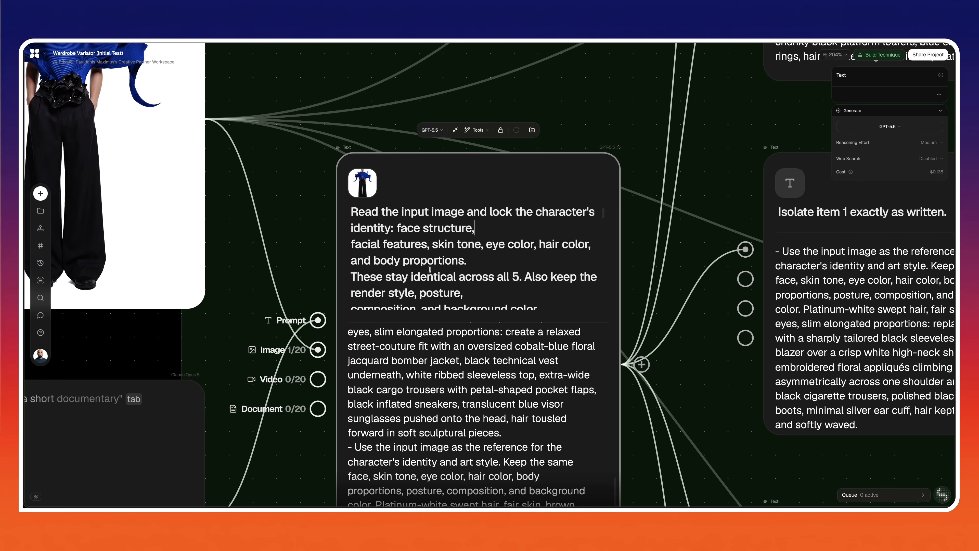
{"action": "scroll", "coordinate": [498, 251], "scroll_direction": "down", "scroll_amount": 2}
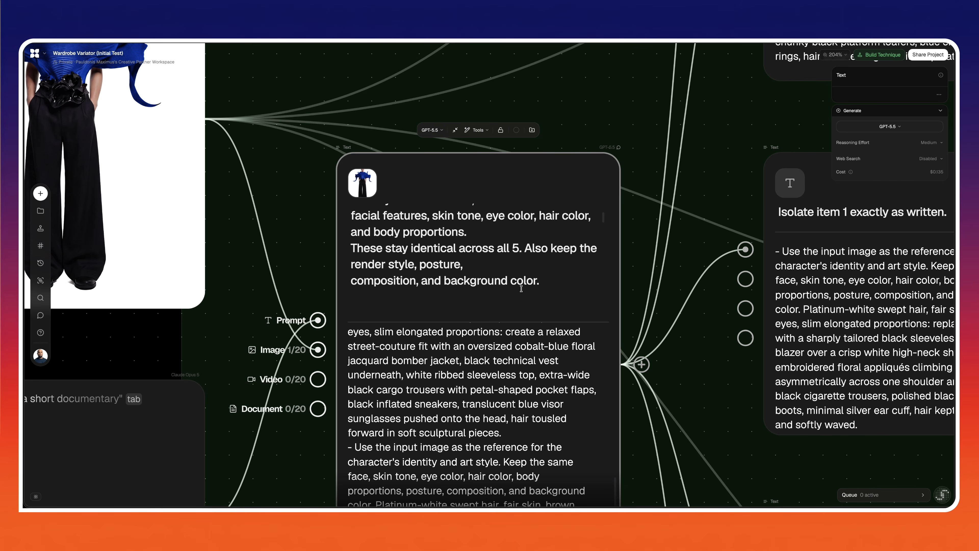
{"action": "scroll", "coordinate": [521, 288], "scroll_direction": "down", "scroll_amount": 4}
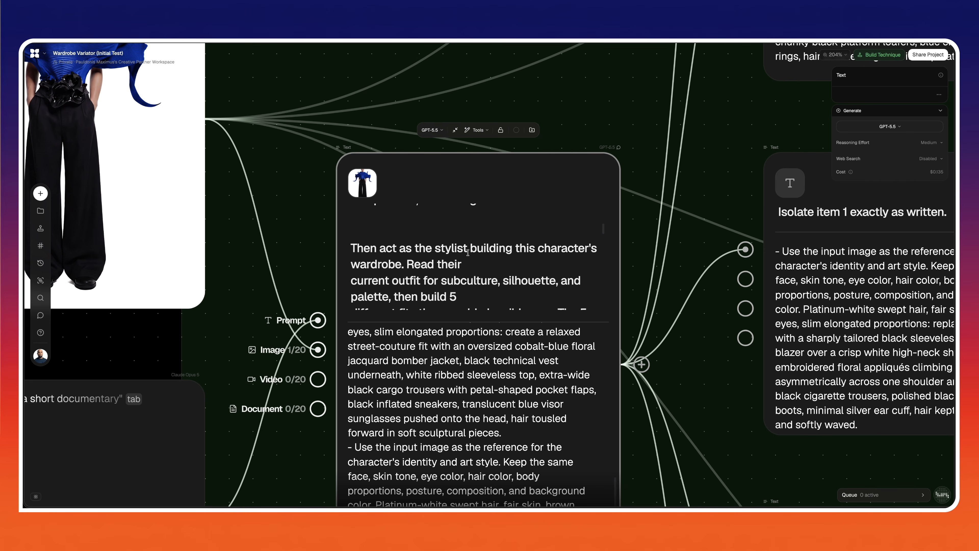
{"action": "scroll", "coordinate": [439, 255], "scroll_direction": "down", "scroll_amount": 2}
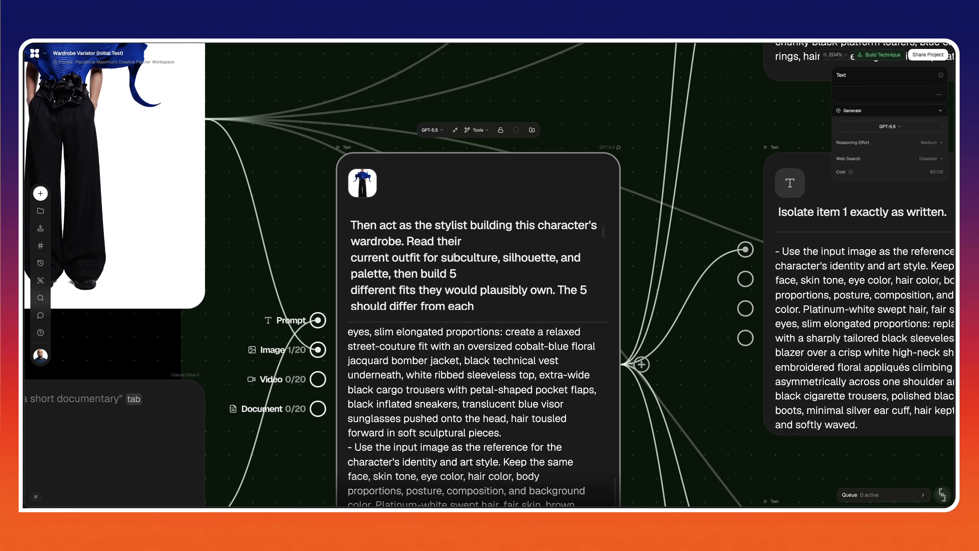
{"action": "scroll", "coordinate": [420, 274], "scroll_direction": "down", "scroll_amount": 2}
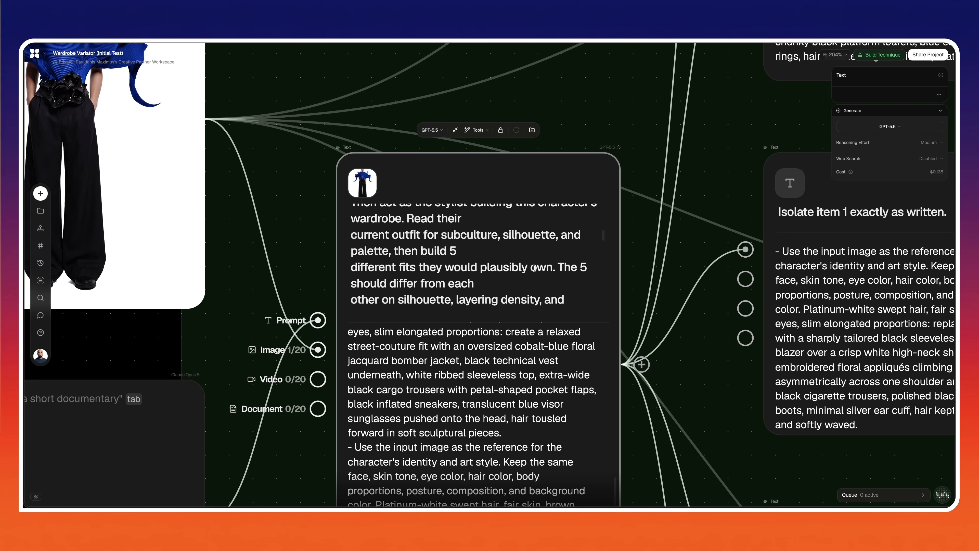
{"action": "scroll", "coordinate": [534, 267], "scroll_direction": "down", "scroll_amount": 1}
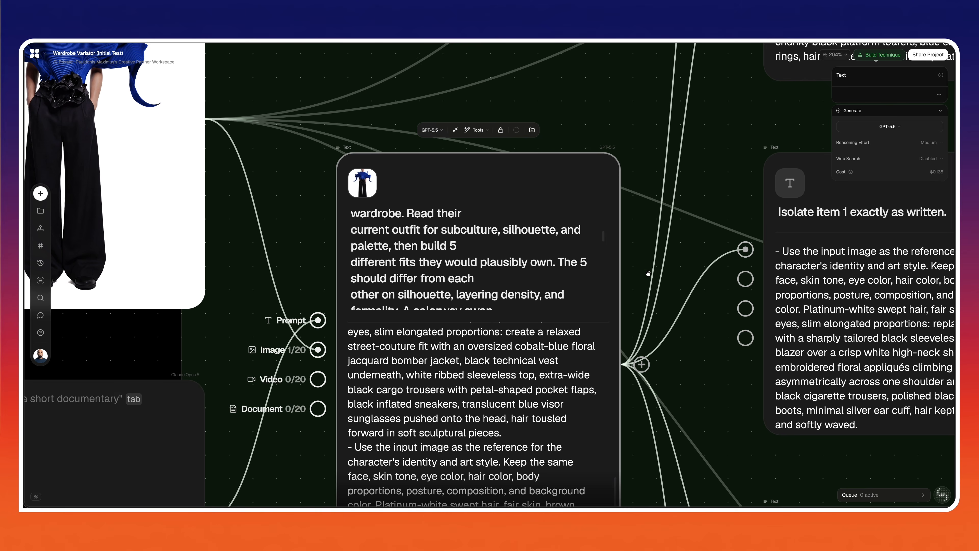
- Follow the connections from the GPT-5.5 prompt node through the "Isolate item" text nodes to the five wardrobe variation images
{"action": "scroll", "coordinate": [650, 281], "scroll_direction": "down", "scroll_amount": 5}
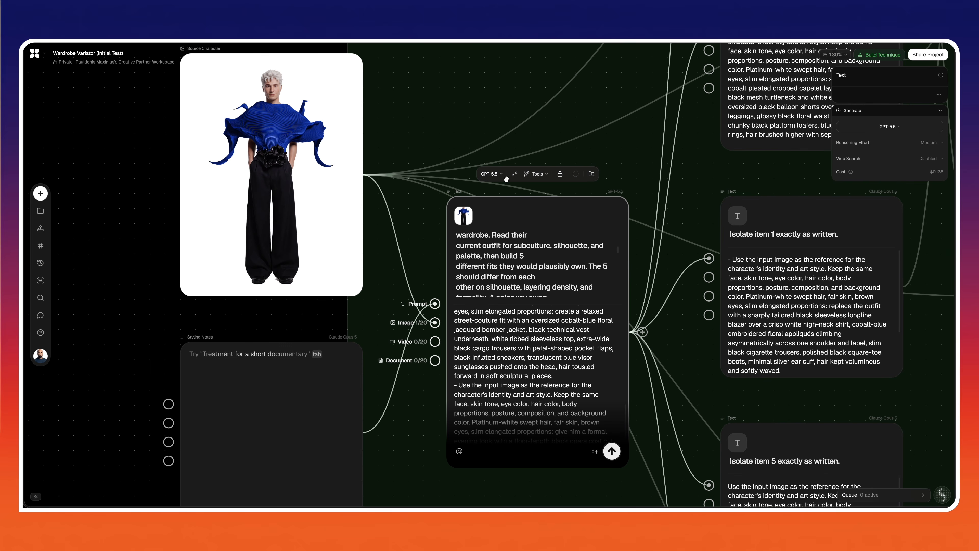
{"action": "scroll", "coordinate": [647, 258], "scroll_direction": "down", "scroll_amount": 2}
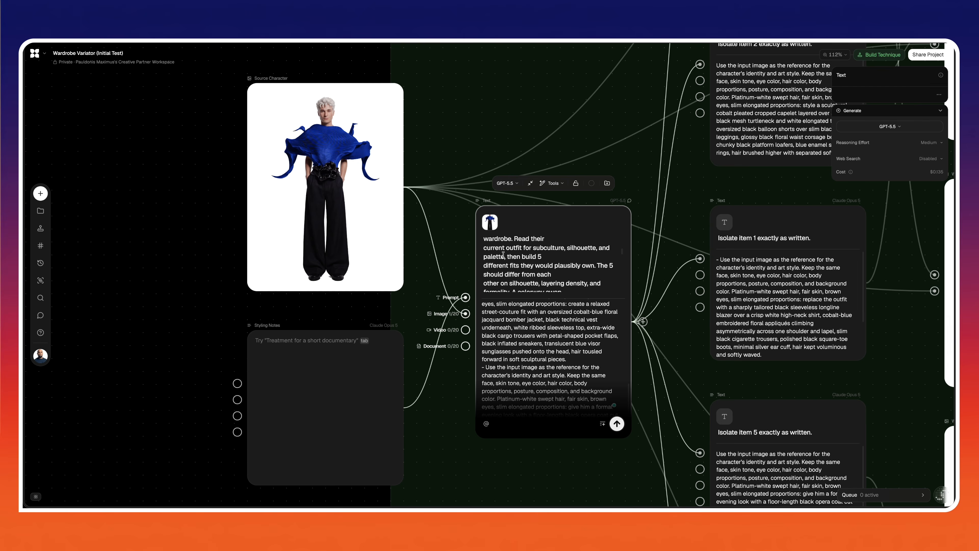
{"action": "scroll", "coordinate": [578, 268], "scroll_direction": "right", "scroll_amount": 2}
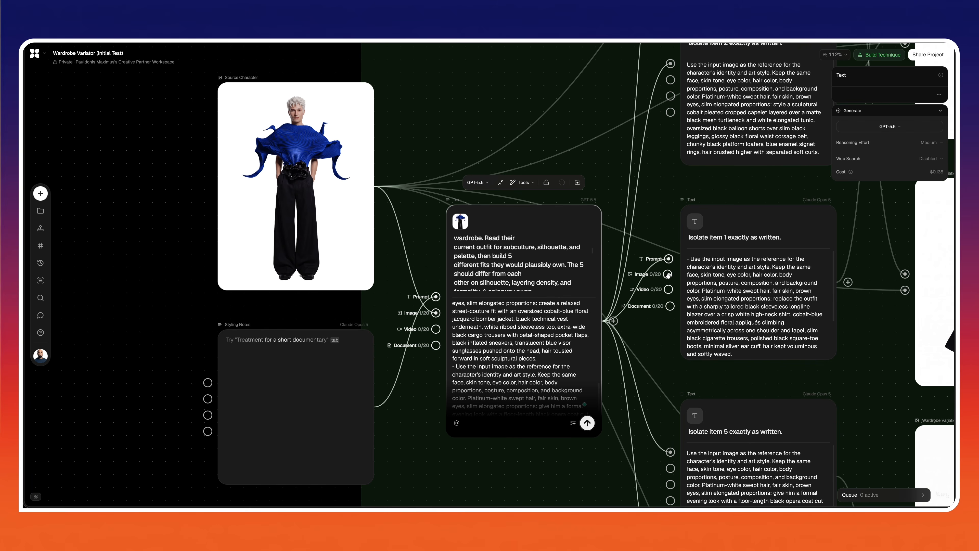
{"action": "scroll", "coordinate": [667, 274], "scroll_direction": "right", "scroll_amount": 10}
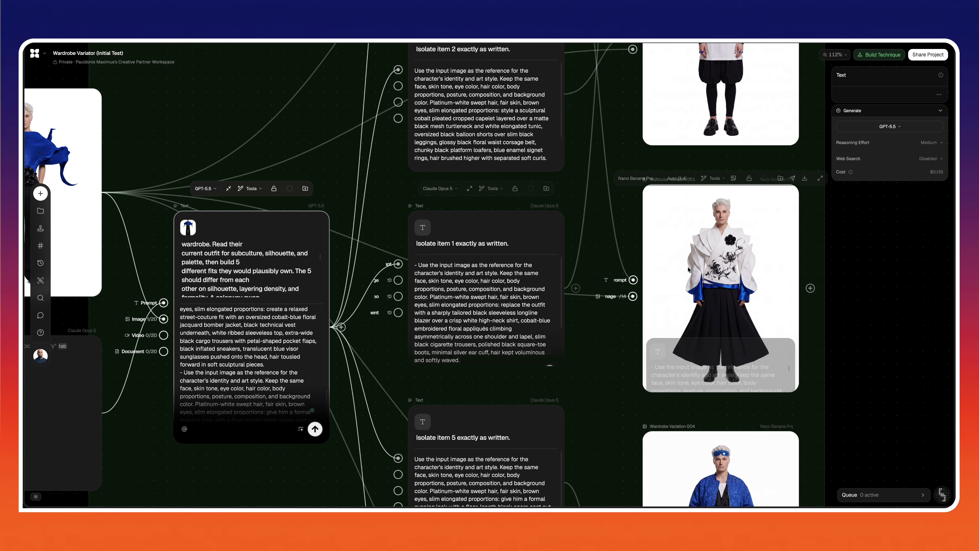
{"action": "scroll", "coordinate": [690, 266], "scroll_direction": "down", "scroll_amount": 5}
{"action": "scroll", "coordinate": [690, 271], "scroll_direction": "down", "scroll_amount": 5}
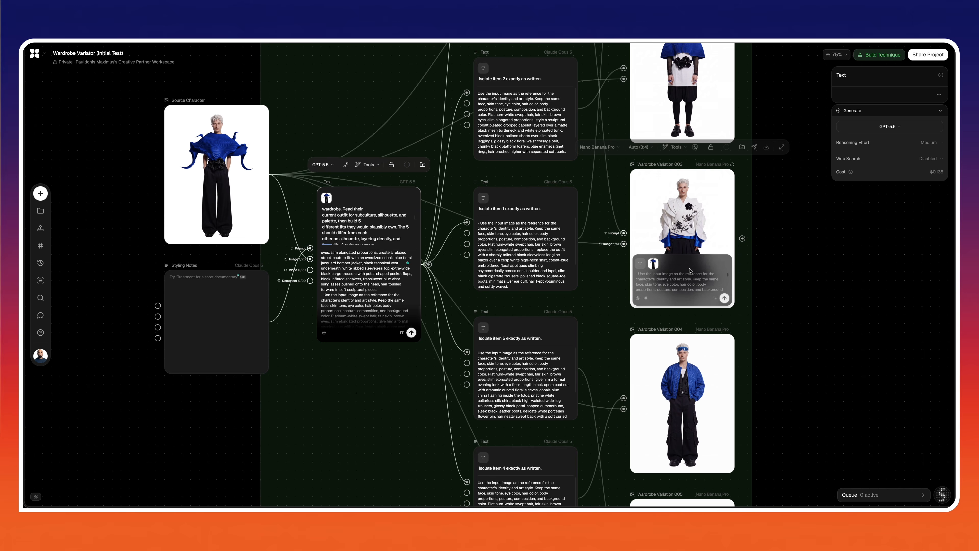
{"action": "scroll", "coordinate": [690, 268], "scroll_direction": "down", "scroll_amount": 1}
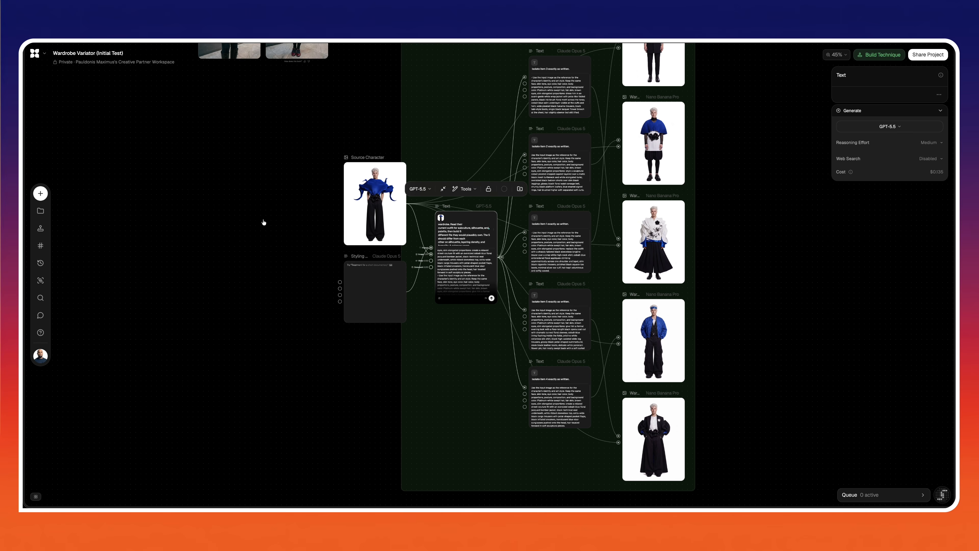
{"action": "scroll", "coordinate": [264, 222], "scroll_direction": "down", "scroll_amount": 3}
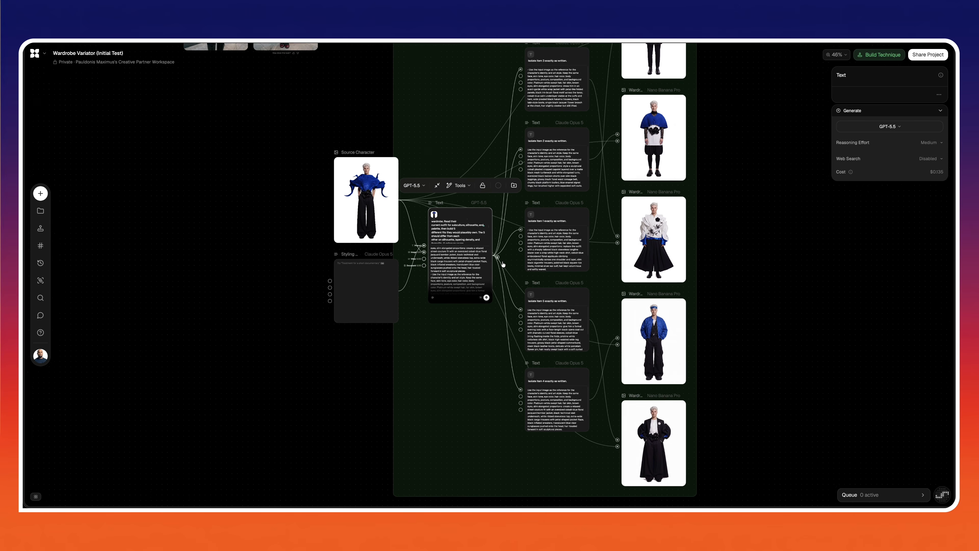
{"action": "scroll", "coordinate": [503, 263], "scroll_direction": "up", "scroll_amount": 2}
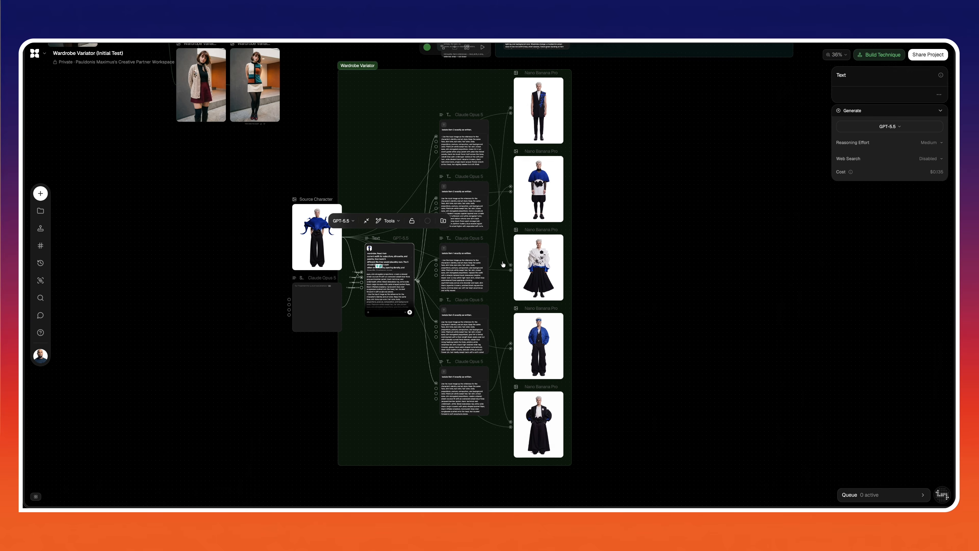
- Compare the original source photo with Wardrobe Variation 003 among the outputs of the packed Wardrobe Variator
{"action": "scroll", "coordinate": [503, 263], "scroll_direction": "down", "scroll_amount": 2}
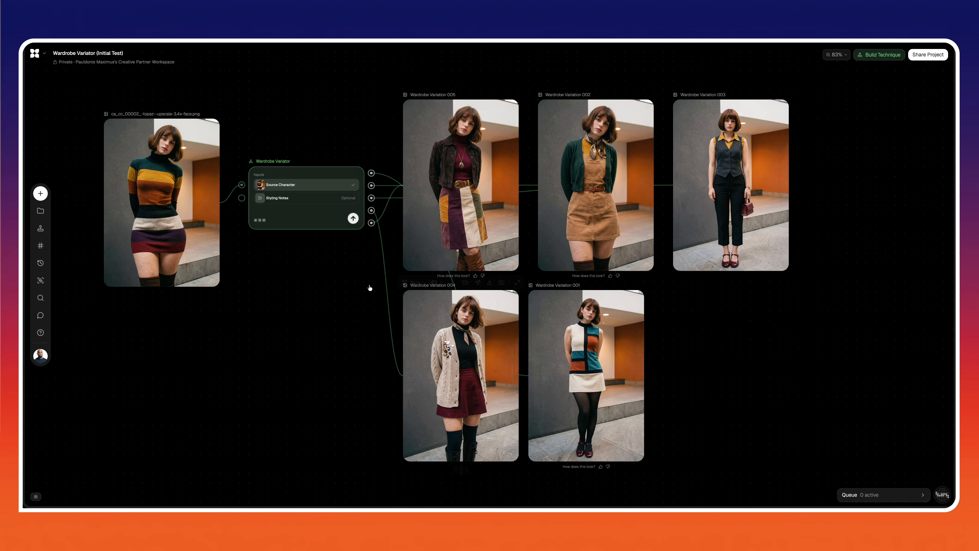
{"action": "double_click", "coordinate": [189, 194]}
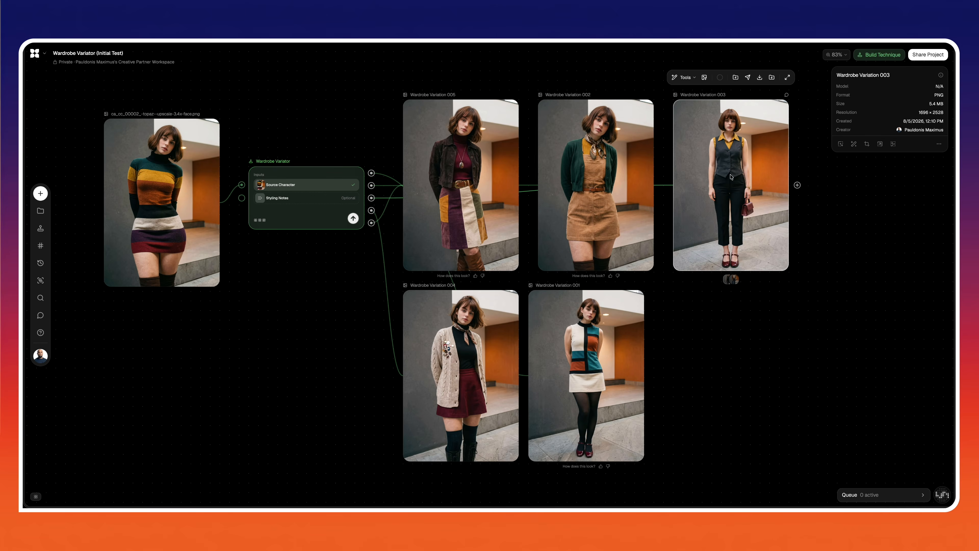
{"action": "double_click", "coordinate": [731, 177]}
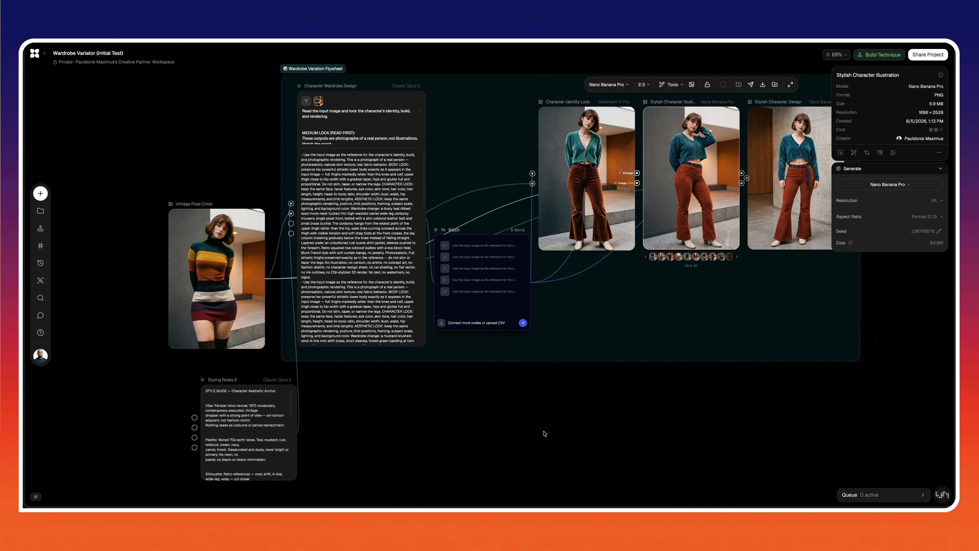
- Read the Medium Lock section of the Character Wardrobe Design prompt in the Wardrobe Variation Flywheel
{"action": "scroll", "coordinate": [545, 433], "scroll_direction": "up", "scroll_amount": 5}
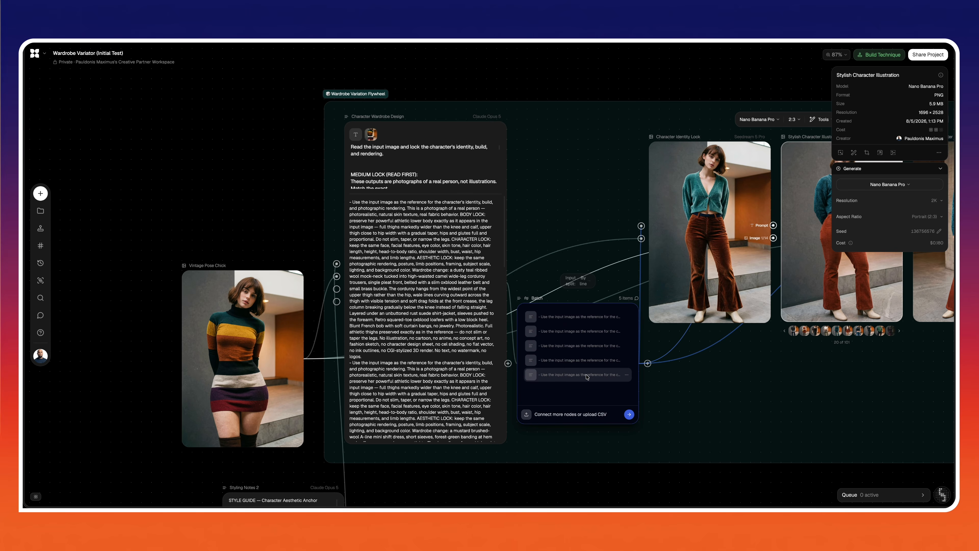
{"action": "left_click", "coordinate": [447, 172]}
{"action": "scroll", "coordinate": [448, 172], "scroll_direction": "down", "scroll_amount": 3}
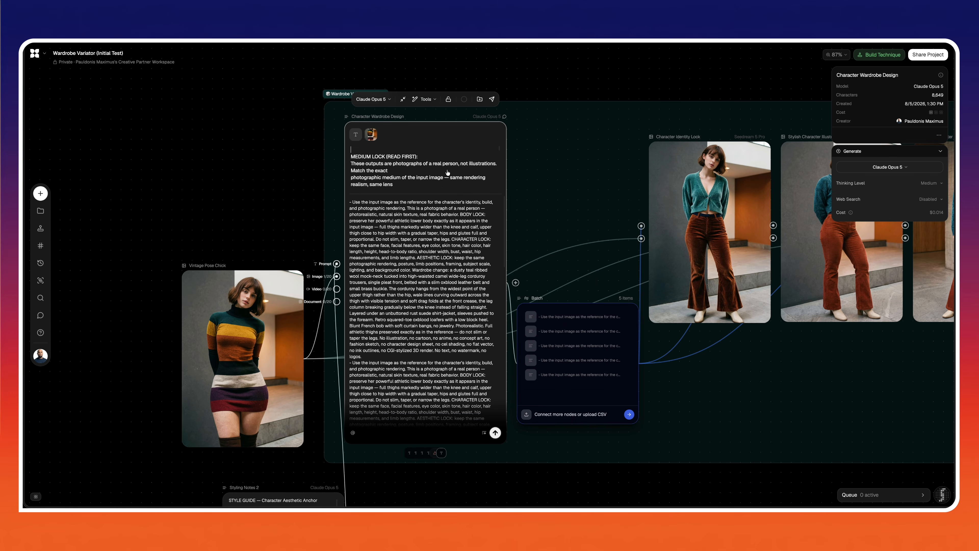
{"action": "scroll", "coordinate": [447, 172], "scroll_direction": "down", "scroll_amount": 1}
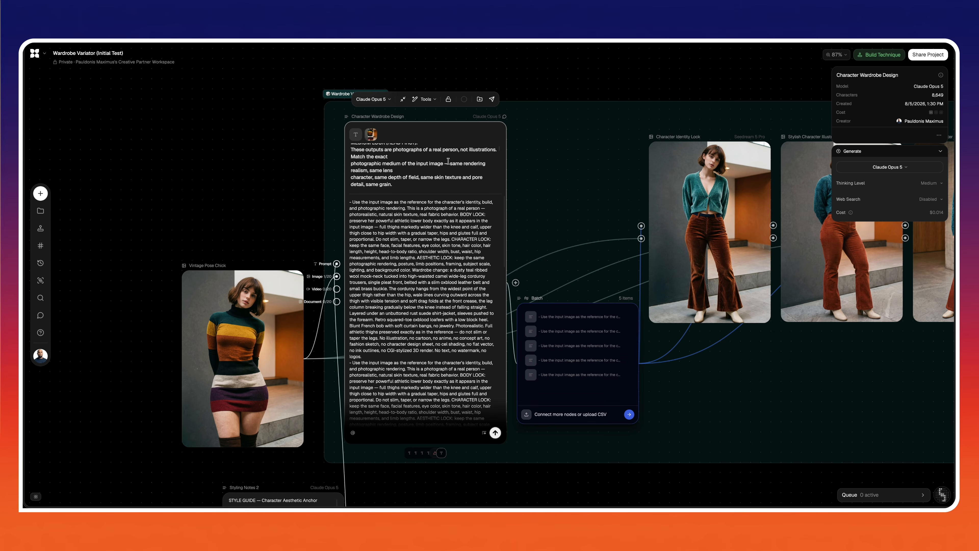
{"action": "scroll", "coordinate": [448, 161], "scroll_direction": "down", "scroll_amount": 2}
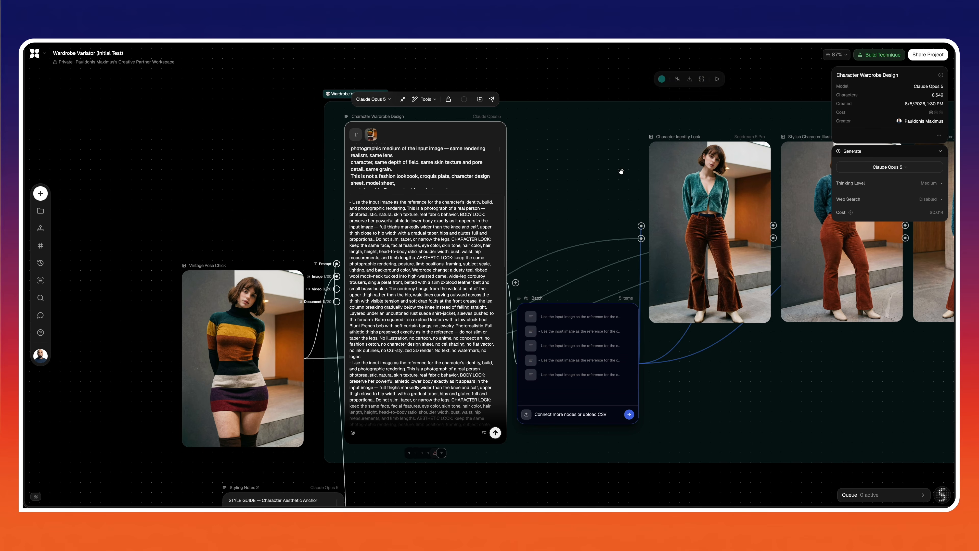
{"action": "mouse_move", "coordinate": [726, 215]}
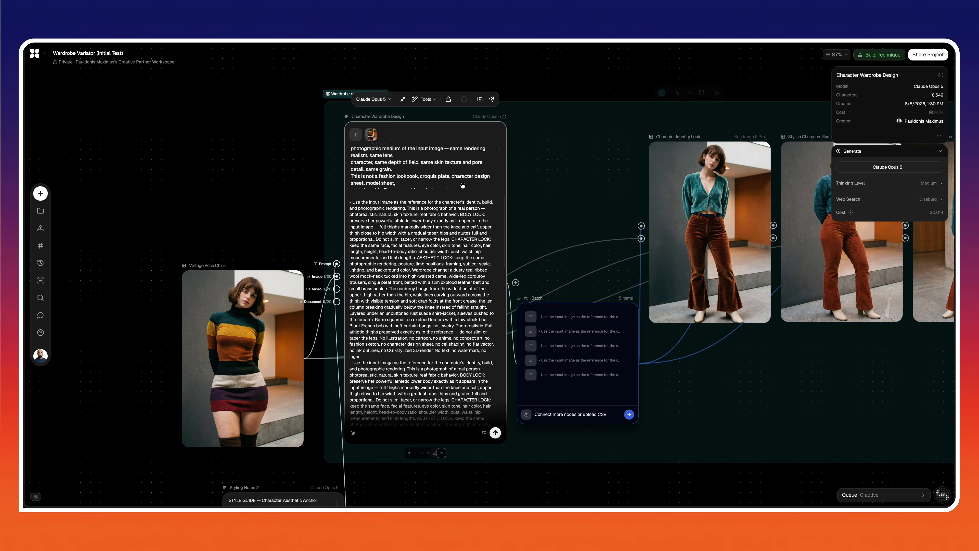
{"action": "scroll", "coordinate": [456, 172], "scroll_direction": "down", "scroll_amount": 1}
{"action": "scroll", "coordinate": [456, 172], "scroll_direction": "up", "scroll_amount": 10}
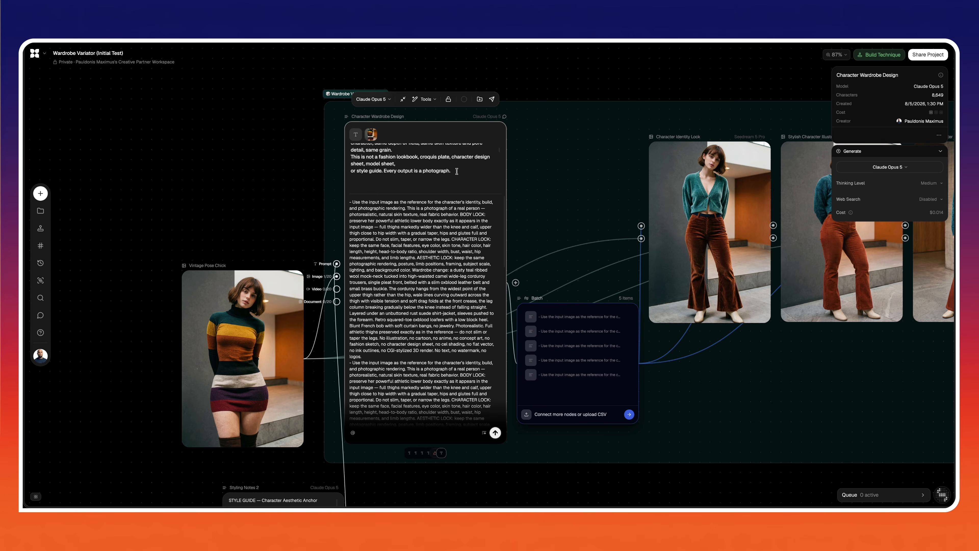
- Read the Body Lock and Aesthetic Lock sections of the Character Wardrobe Design prompt and deselect the node
{"action": "scroll", "coordinate": [456, 172], "scroll_direction": "down", "scroll_amount": 1}
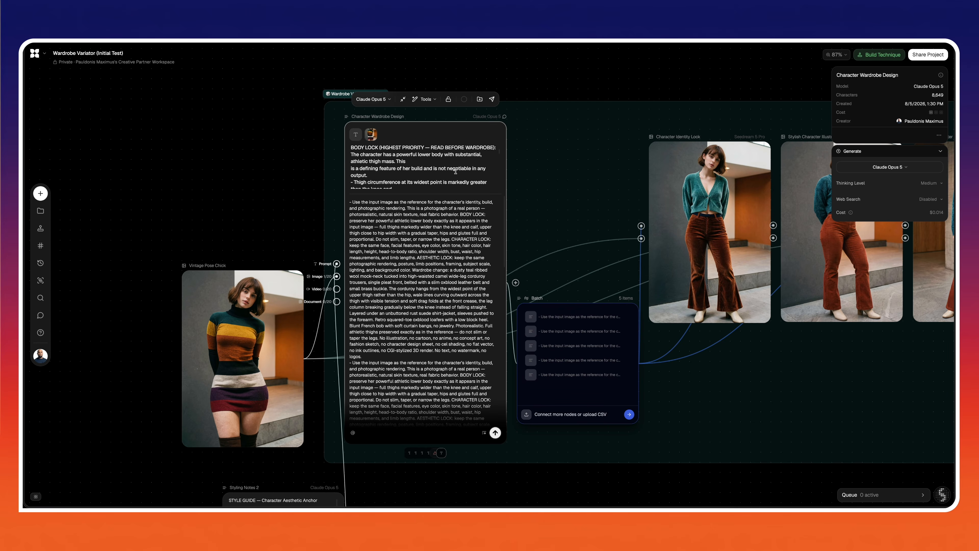
{"action": "mouse_move", "coordinate": [669, 197]}
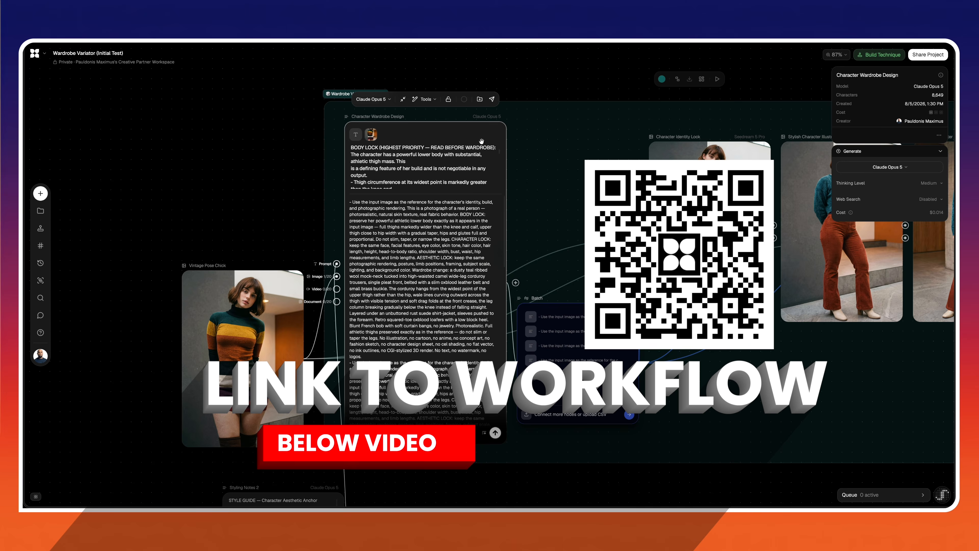
{"action": "scroll", "coordinate": [437, 175], "scroll_direction": "down", "scroll_amount": 5}
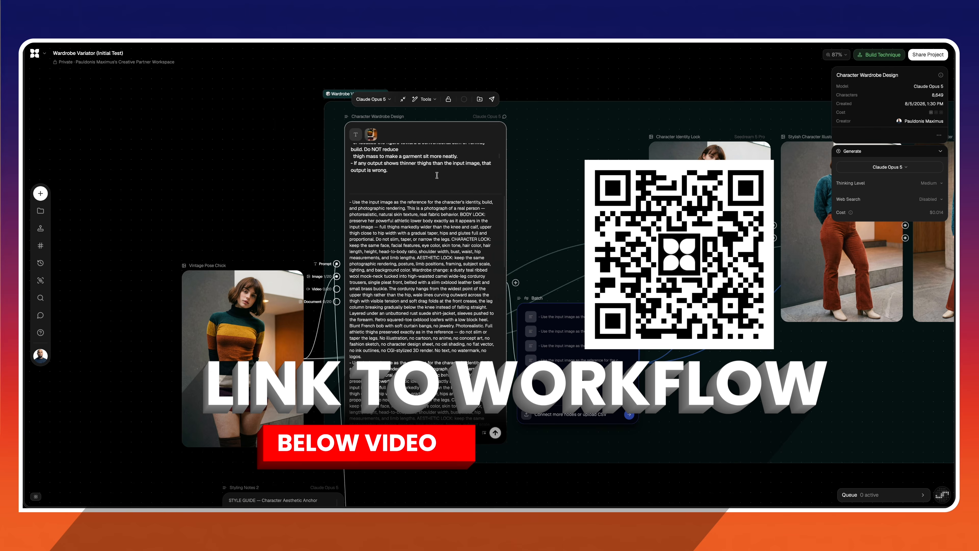
{"action": "scroll", "coordinate": [437, 176], "scroll_direction": "down", "scroll_amount": 2}
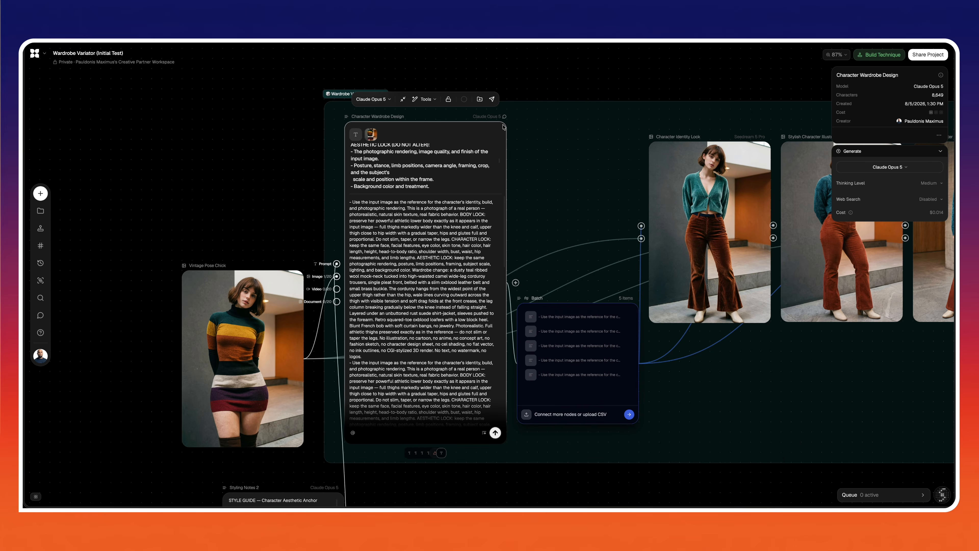
{"action": "left_click", "coordinate": [700, 379]}
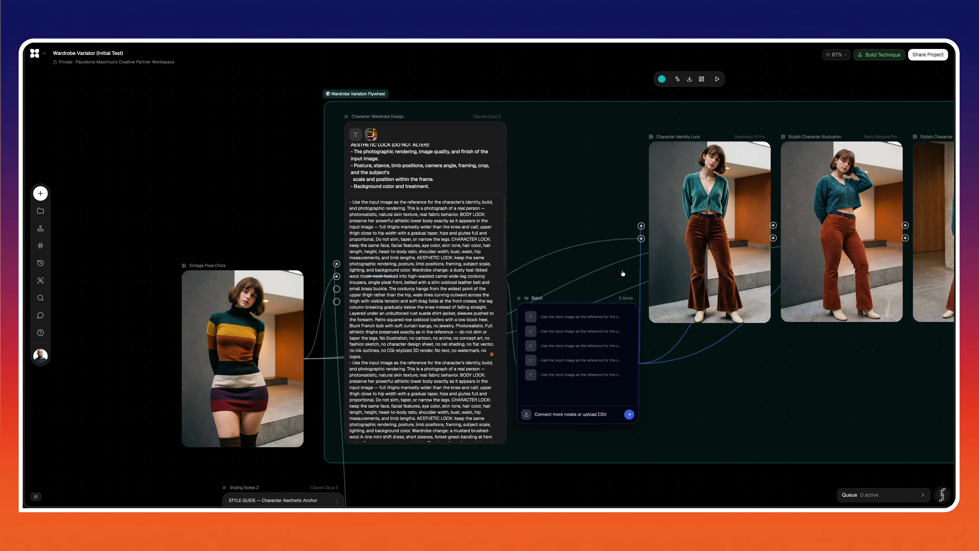
- Examine the Silhouette Rule in the Character Wardrobe Design prompt and the style guide in the connected Styling Notes 2 node
{"action": "mouse_move", "coordinate": [677, 339]}
{"action": "scroll", "coordinate": [348, 296], "scroll_direction": "down", "scroll_amount": 1}
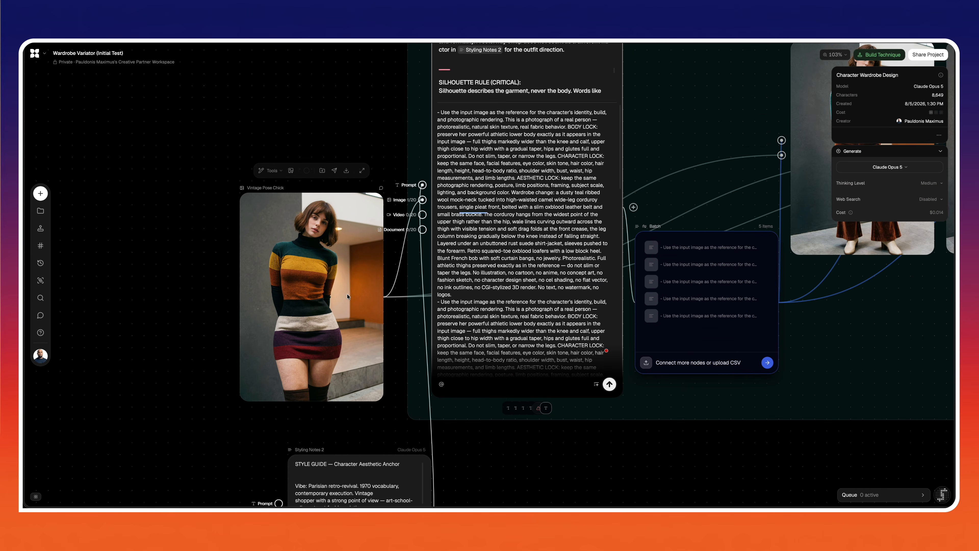
{"action": "scroll", "coordinate": [348, 296], "scroll_direction": "up", "scroll_amount": 2}
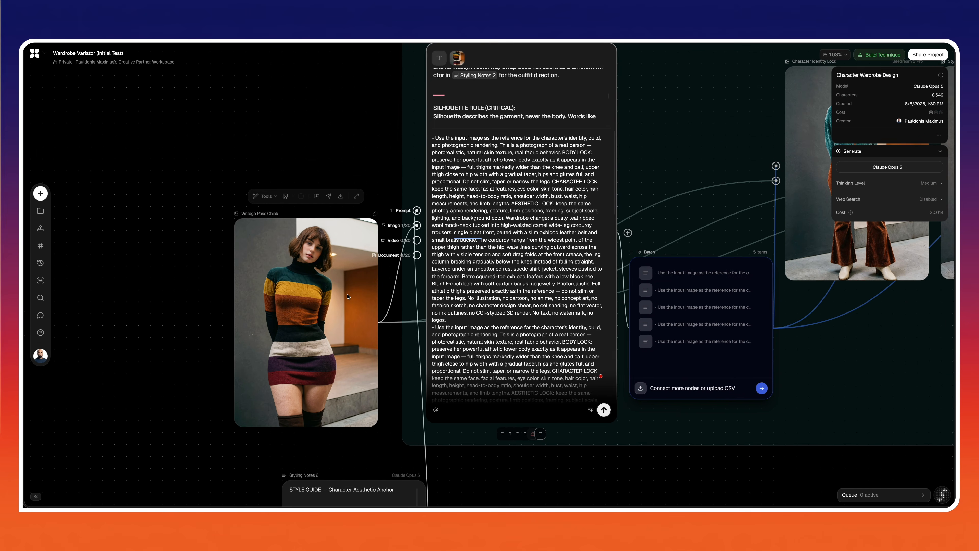
{"action": "scroll", "coordinate": [347, 297], "scroll_direction": "down", "scroll_amount": 1}
{"action": "scroll", "coordinate": [347, 296], "scroll_direction": "down", "scroll_amount": 3}
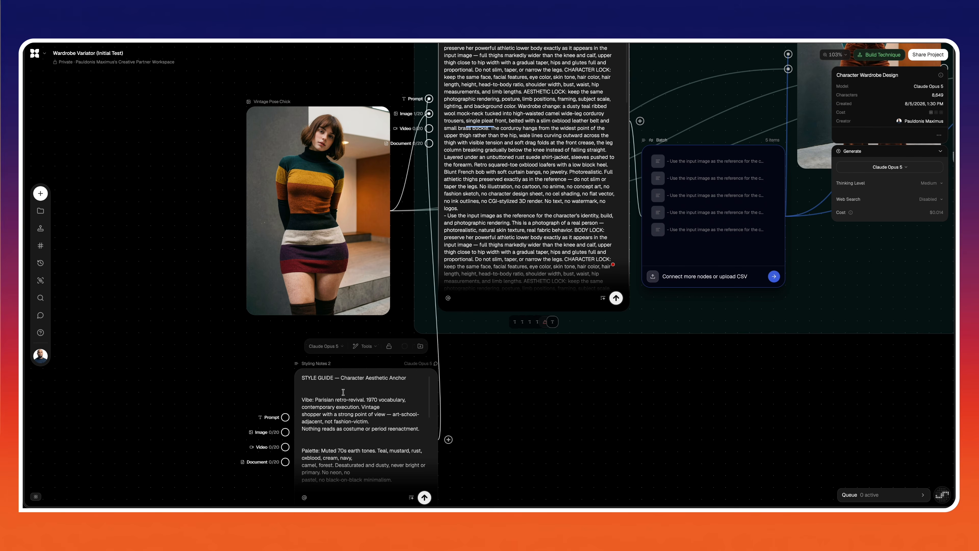
- Return to the packed Wardrobe Variator node and examine its Source Character and optional Styling Notes inputs
{"action": "scroll", "coordinate": [341, 416], "scroll_direction": "down", "scroll_amount": 3, "text": "ctrl"}
{"action": "scroll", "coordinate": [341, 416], "scroll_direction": "left", "scroll_amount": 10}
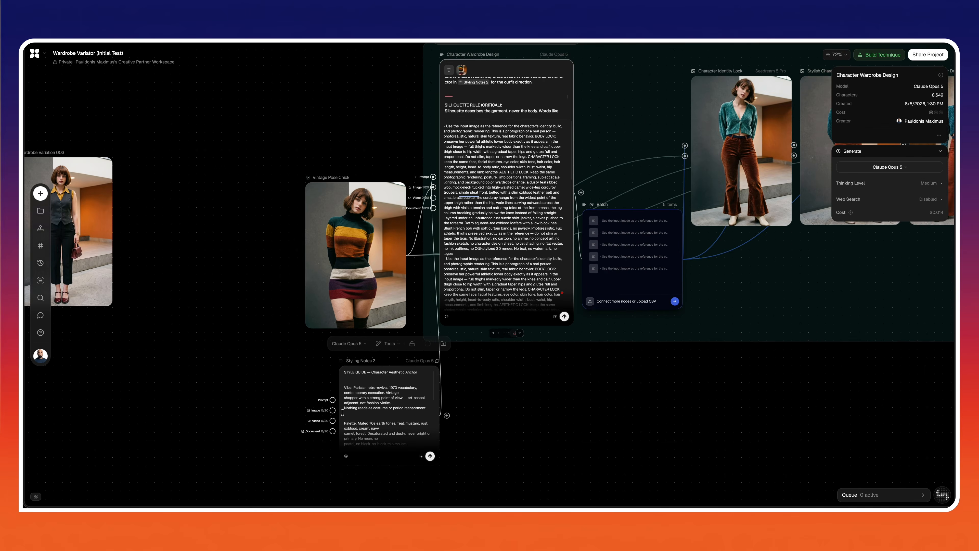
{"action": "scroll", "coordinate": [343, 415], "scroll_direction": "left", "scroll_amount": 8}
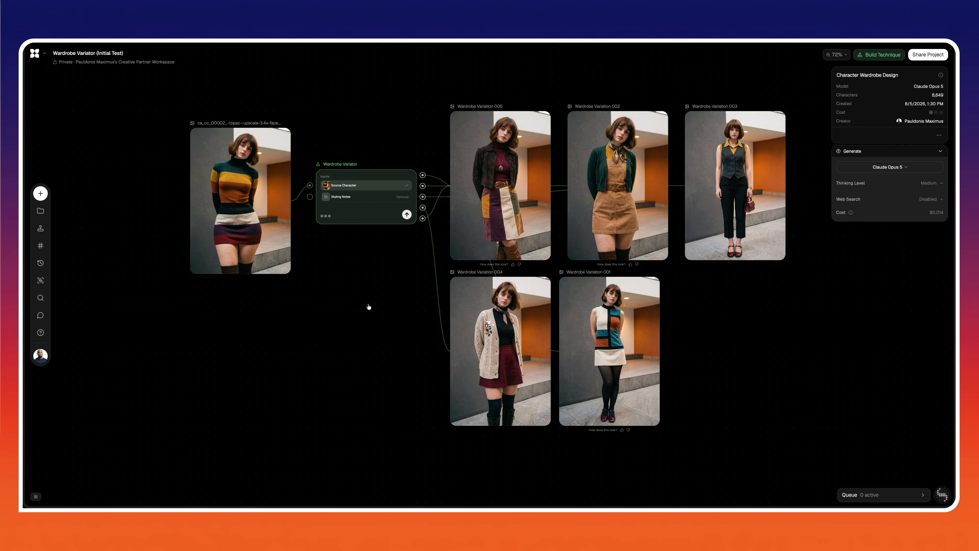
{"action": "scroll", "coordinate": [370, 306], "scroll_direction": "up", "scroll_amount": 4, "text": "ctrl"}
{"action": "scroll", "coordinate": [373, 197], "scroll_direction": "up", "scroll_amount": 2}
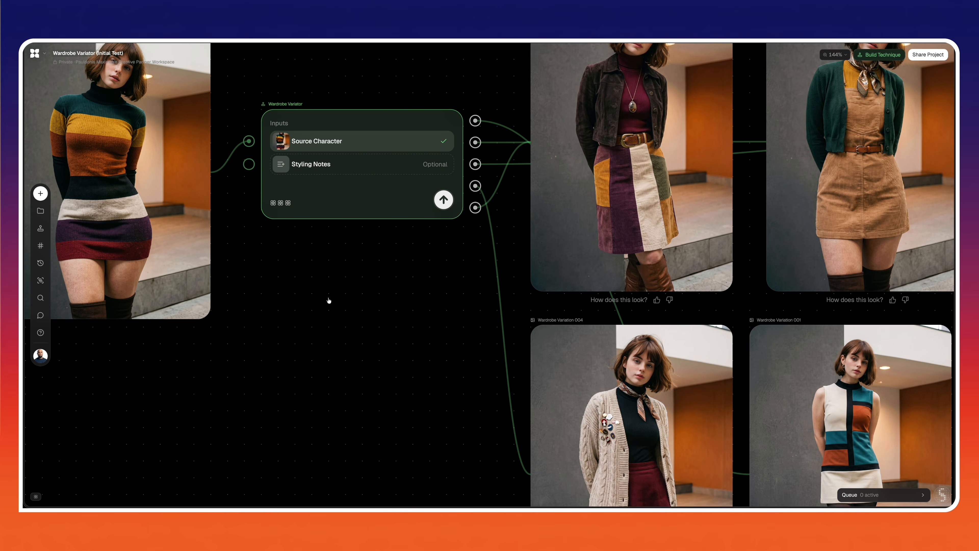
- Add a text node reading "retro sci-fi" and connect it to the Wardrobe Variator's Styling Notes input
{"action": "key", "text": "t"}
{"action": "left_click_drag", "start_coordinate": [310, 258], "coordinate": [234, 409]}
{"action": "left_click_drag", "start_coordinate": [355, 440], "coordinate": [246, 167]}
{"action": "left_click", "coordinate": [267, 383]}
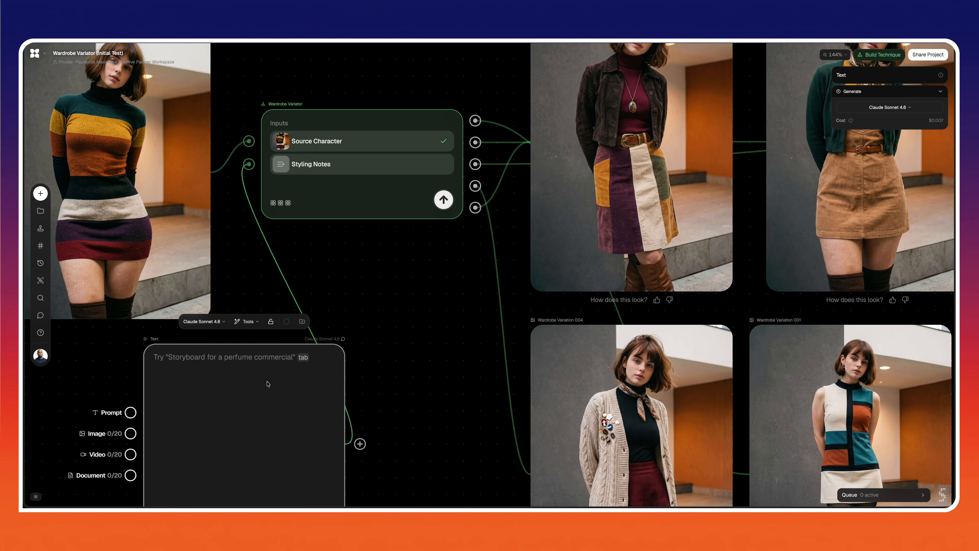
{"action": "type", "text": "retro "}
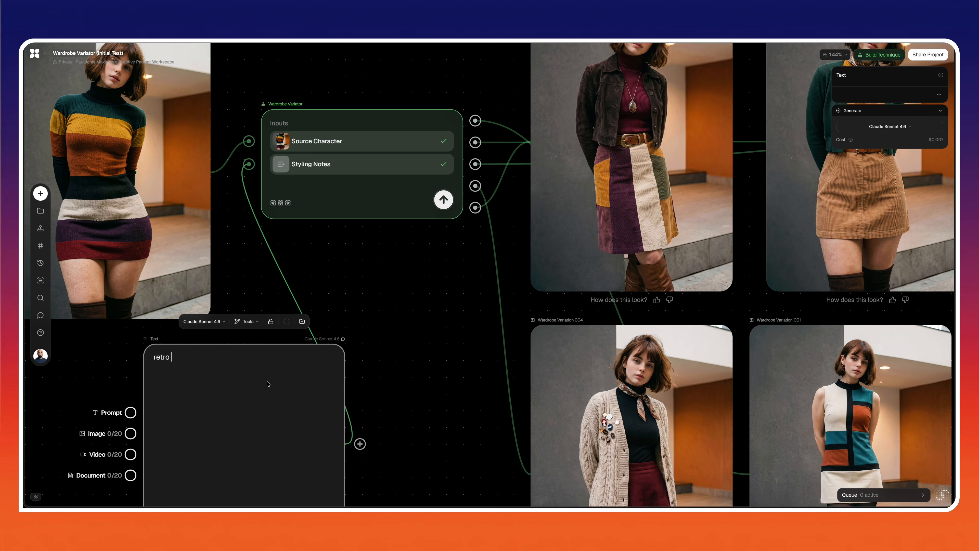
{"action": "type", "text": "sci-fi"}
{"action": "mouse_move", "coordinate": [349, 170]}
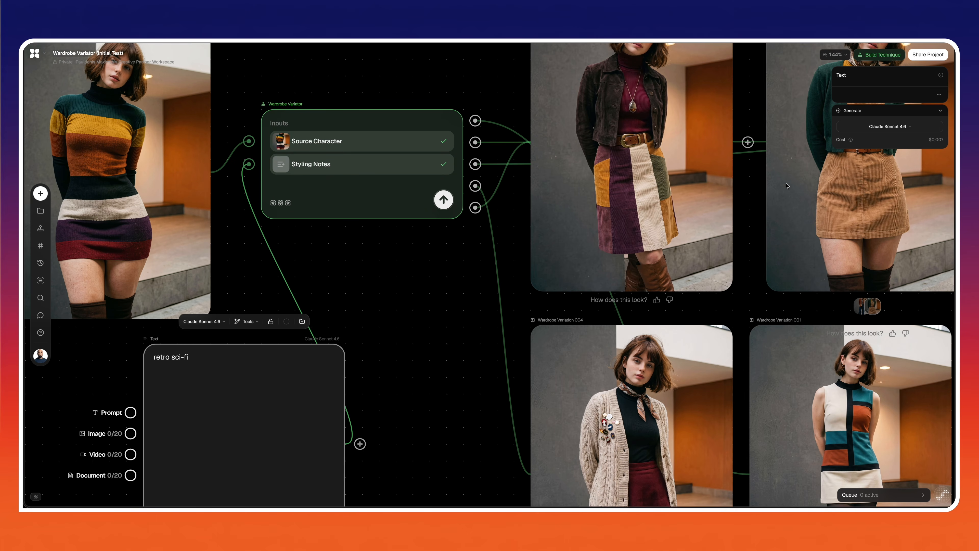
{"action": "mouse_move", "coordinate": [442, 170]}
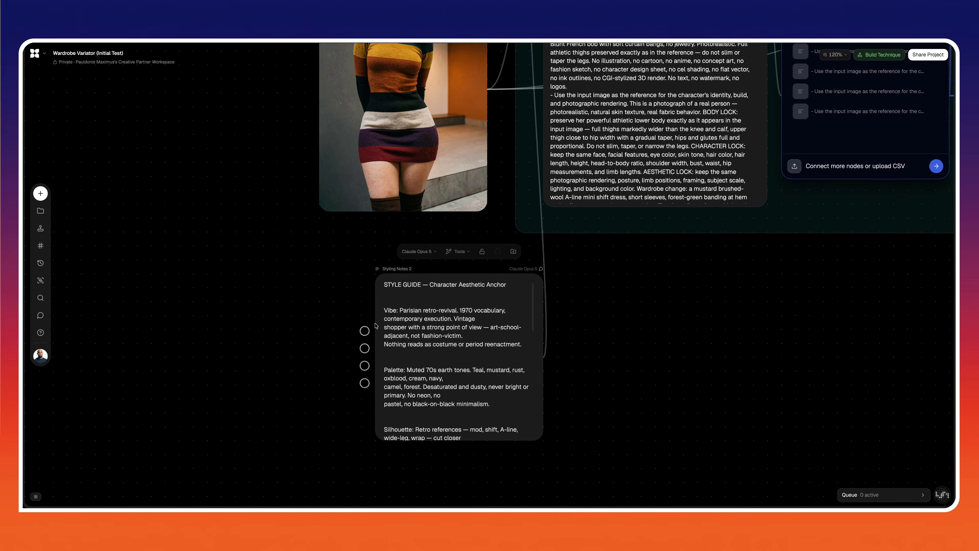
- Switch to the Claude chat, read the era/vibe analysis of the character image, and copy the short style guide prompt
{"action": "scroll", "coordinate": [376, 325], "scroll_direction": "up", "scroll_amount": 4}
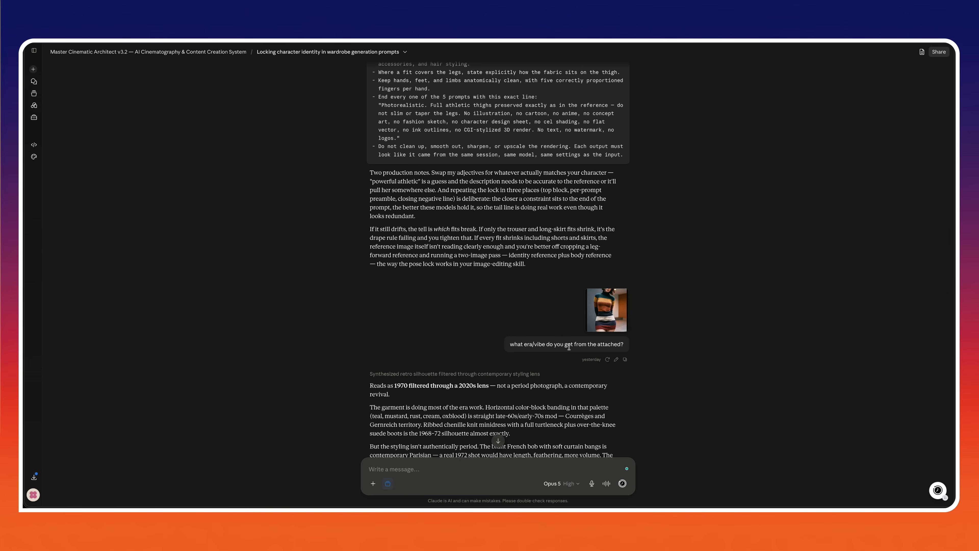
{"action": "scroll", "coordinate": [637, 344], "scroll_direction": "down", "scroll_amount": 4}
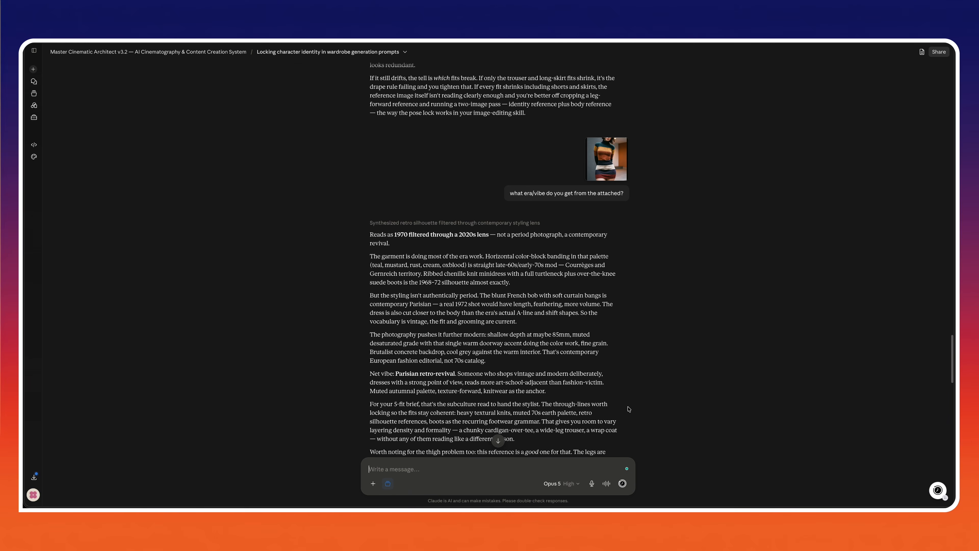
{"action": "scroll", "coordinate": [563, 360], "scroll_direction": "down", "scroll_amount": 4}
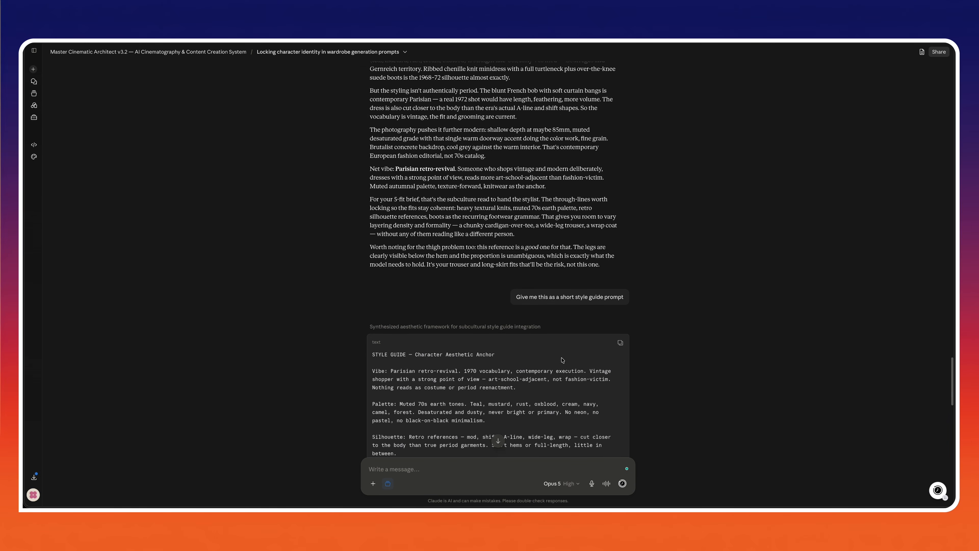
{"action": "scroll", "coordinate": [604, 308], "scroll_direction": "down", "scroll_amount": 2}
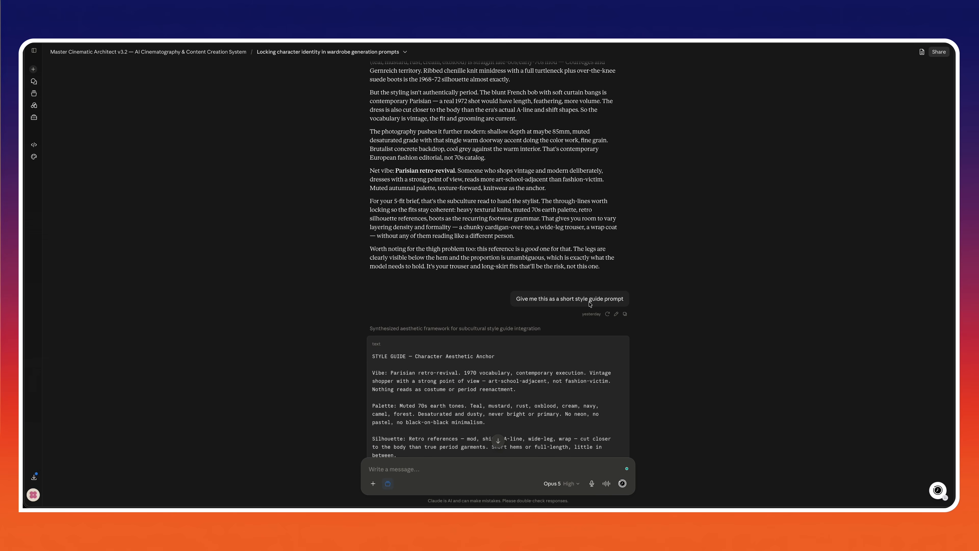
{"action": "scroll", "coordinate": [603, 380], "scroll_direction": "down", "scroll_amount": 4}
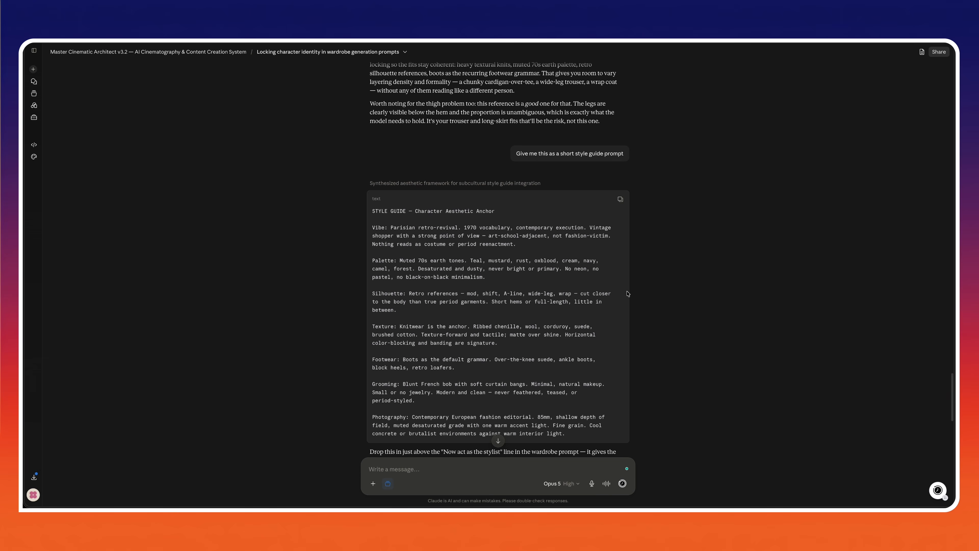
{"action": "left_click", "coordinate": [620, 200]}
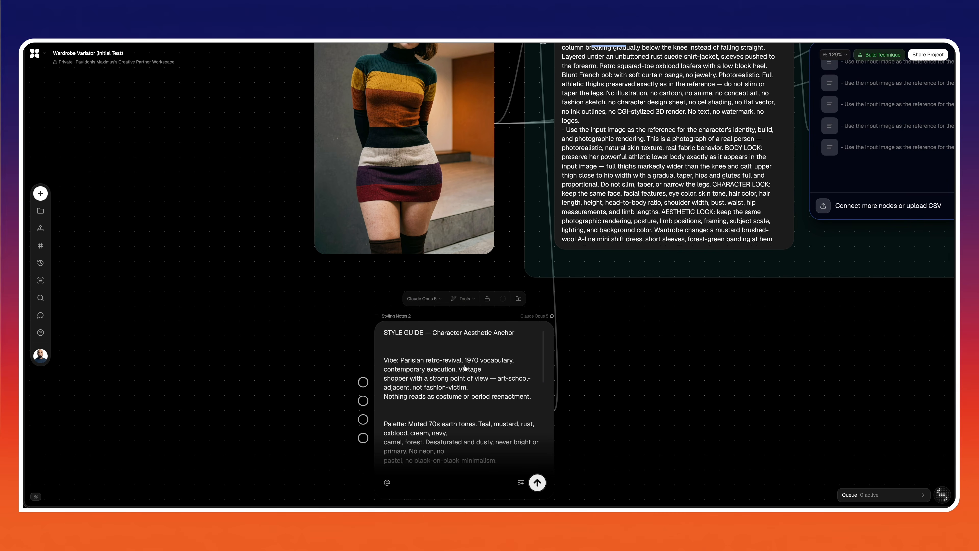
- In FLORA, delete the Styling Notes 2 mention from the Character Wardrobe Design prompt and reinsert it as an @ reference
{"action": "scroll", "coordinate": [670, 342], "scroll_direction": "up", "scroll_amount": 7}
{"action": "scroll", "coordinate": [670, 341], "scroll_direction": "right", "scroll_amount": 3}
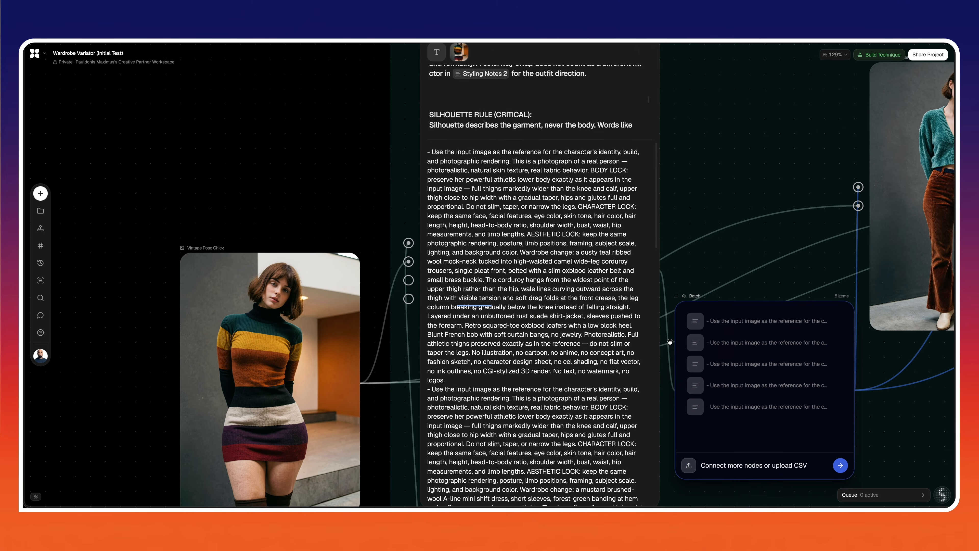
{"action": "scroll", "coordinate": [670, 342], "scroll_direction": "up", "scroll_amount": 1}
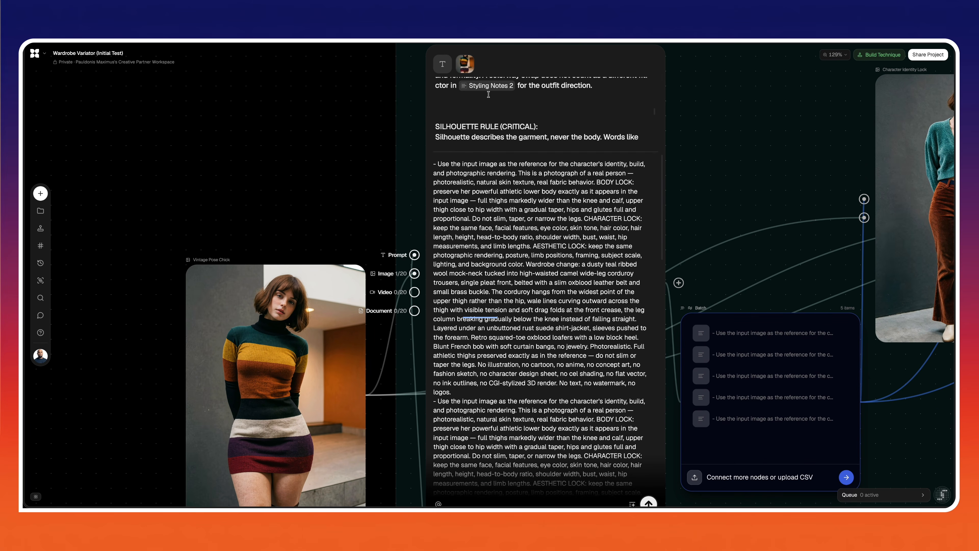
{"action": "scroll", "coordinate": [363, 117], "scroll_direction": "up", "scroll_amount": 2}
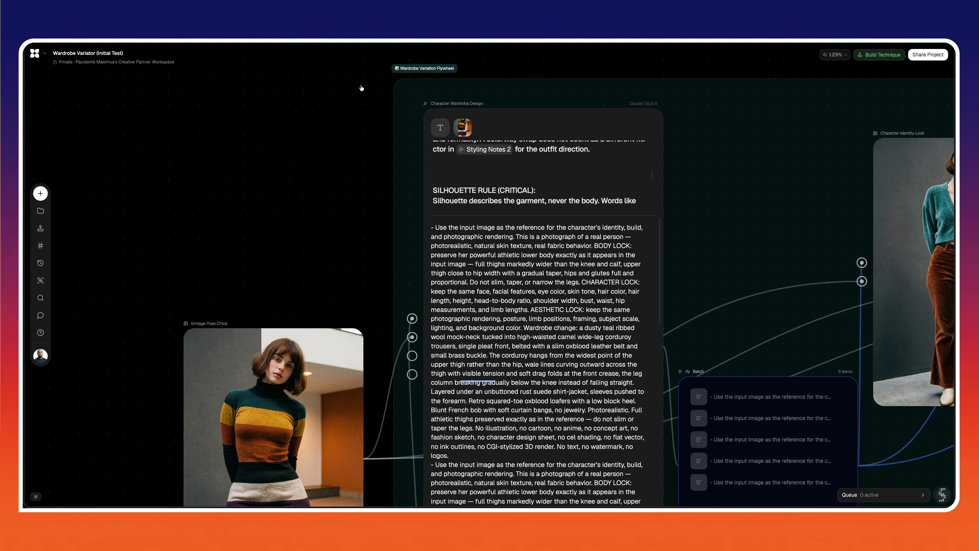
{"action": "left_click", "coordinate": [516, 148]}
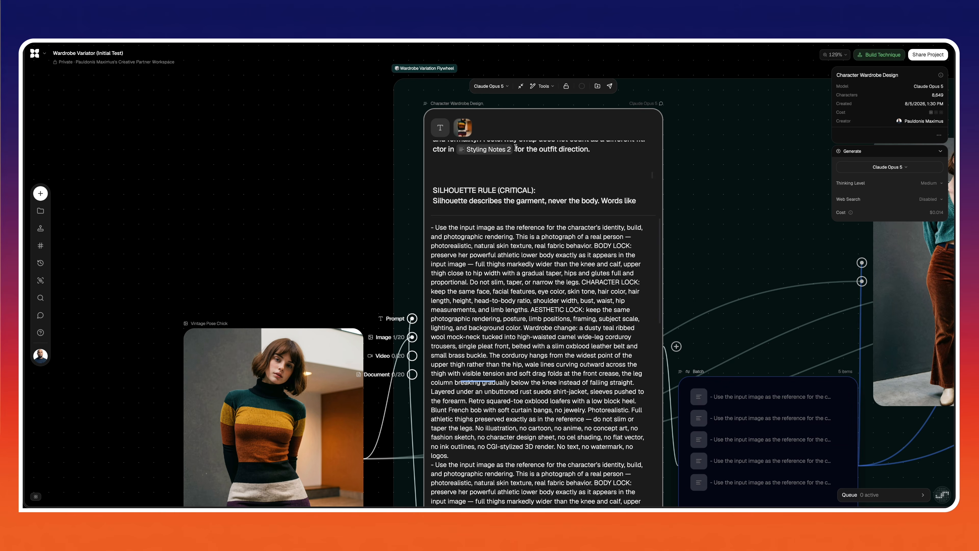
{"action": "key", "text": "BackSpace"}
{"action": "left_click", "coordinate": [456, 148]}
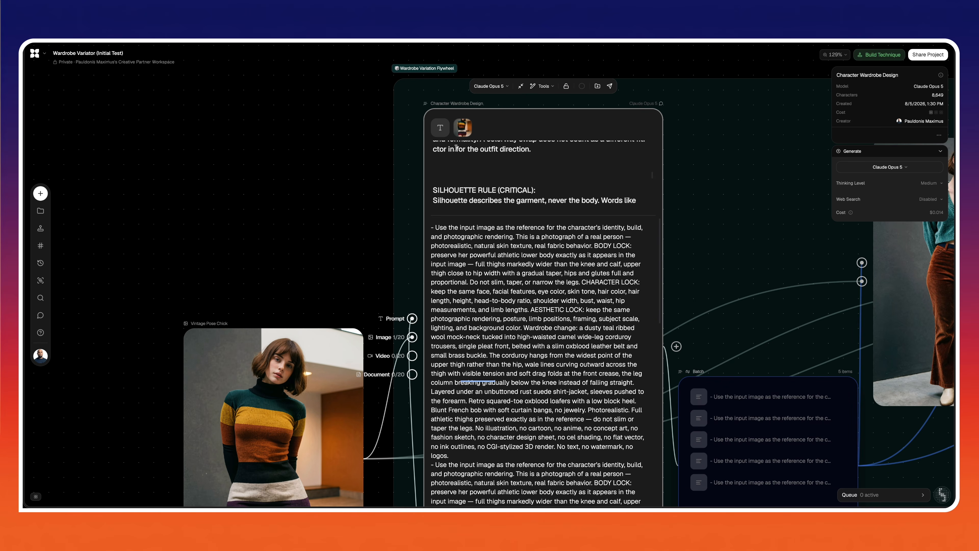
{"action": "type", "text": "@"}
{"action": "scroll", "coordinate": [492, 196], "scroll_direction": "down", "scroll_amount": 3}
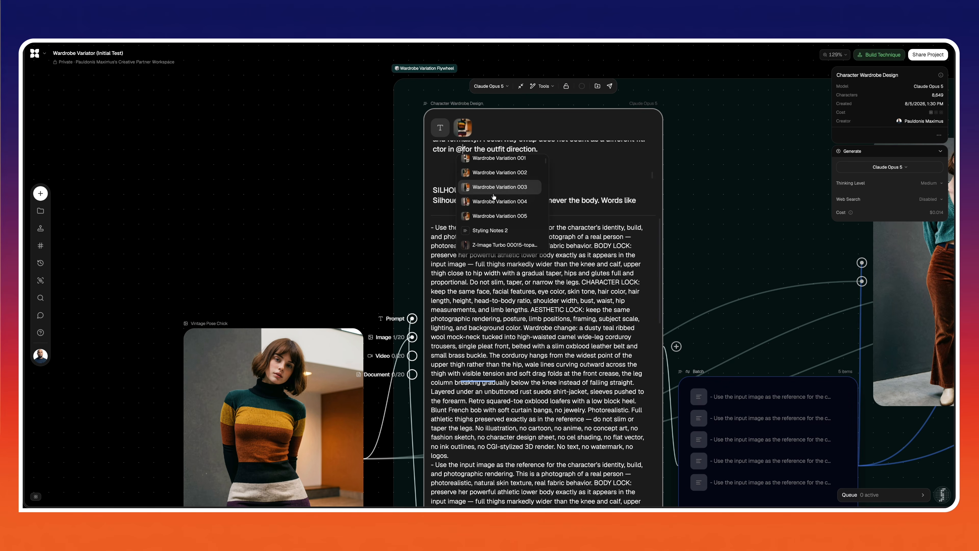
{"action": "left_click", "coordinate": [489, 210]}
- Move the Styling Notes 2 node slightly to the left beneath the Vintage Pose Chick image and deselect it
{"action": "scroll", "coordinate": [371, 233], "scroll_direction": "down", "scroll_amount": 5}
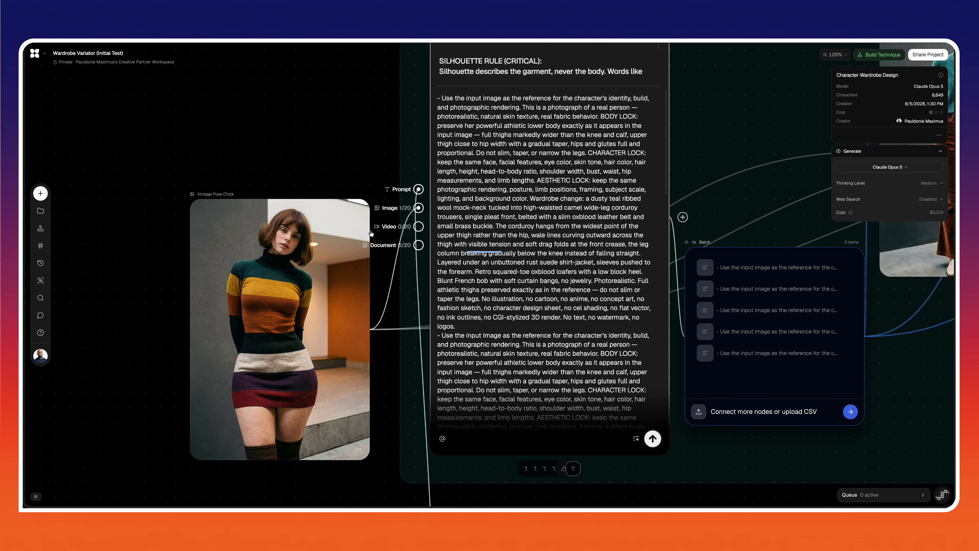
{"action": "scroll", "coordinate": [371, 232], "scroll_direction": "down", "scroll_amount": 5}
{"action": "scroll", "coordinate": [371, 232], "scroll_direction": "down", "scroll_amount": 2}
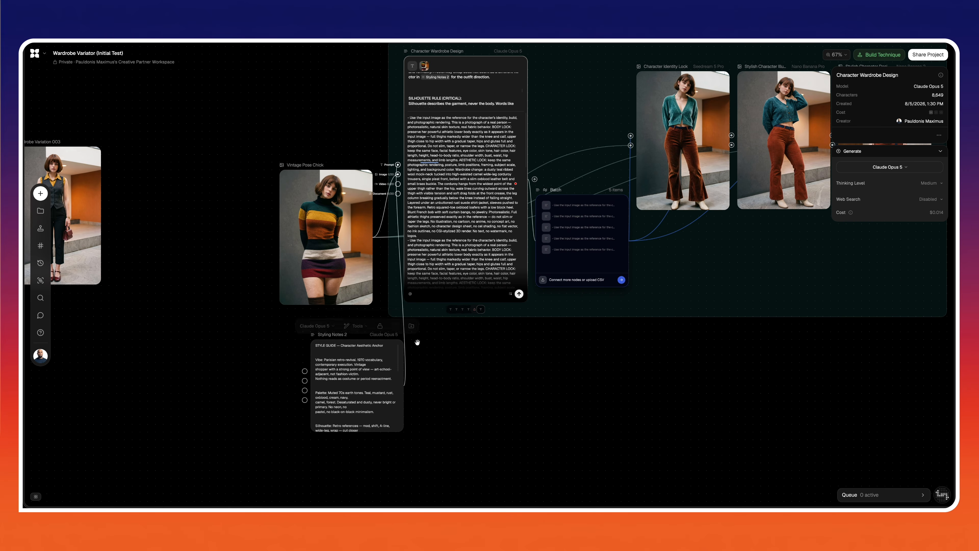
{"action": "scroll", "coordinate": [416, 340], "scroll_direction": "down", "scroll_amount": 1}
{"action": "left_click", "coordinate": [377, 341]}
{"action": "left_click_drag", "start_coordinate": [378, 336], "coordinate": [344, 340]}
{"action": "left_click", "coordinate": [363, 343]}
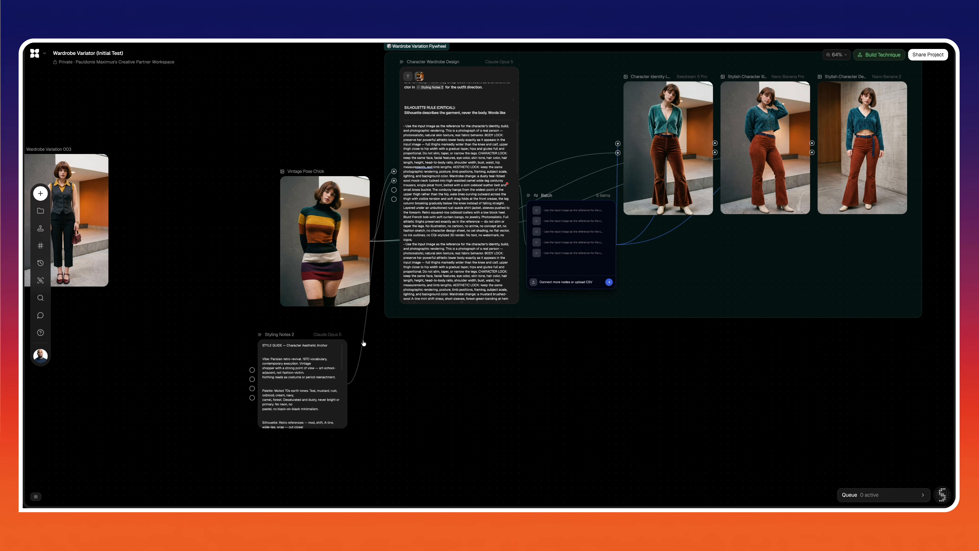
- Remove the Styling Notes 2 reference from the Character Wardrobe Design prompt again and restore it with an @ mention
{"action": "left_click", "coordinate": [450, 201]}
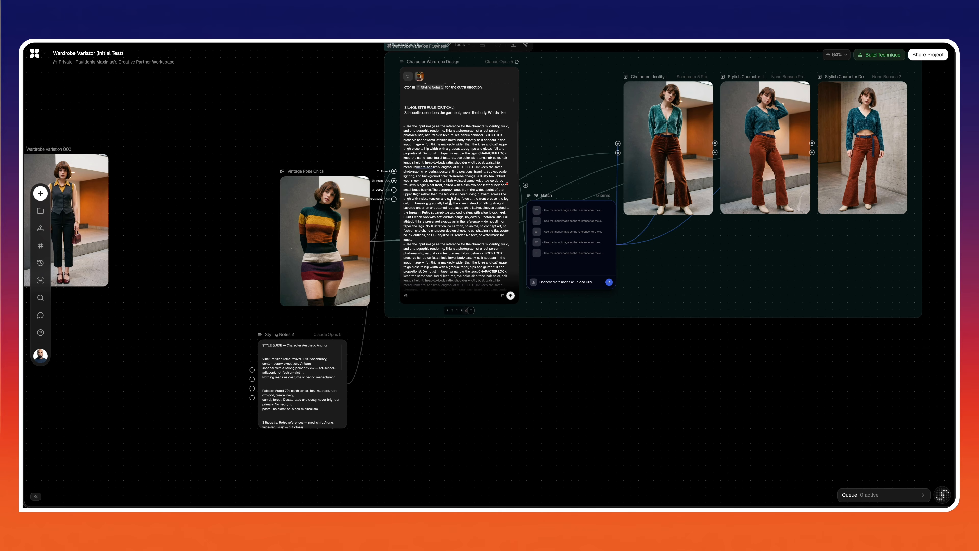
{"action": "scroll", "coordinate": [450, 201], "scroll_direction": "up", "scroll_amount": 4}
{"action": "scroll", "coordinate": [445, 199], "scroll_direction": "up", "scroll_amount": 3}
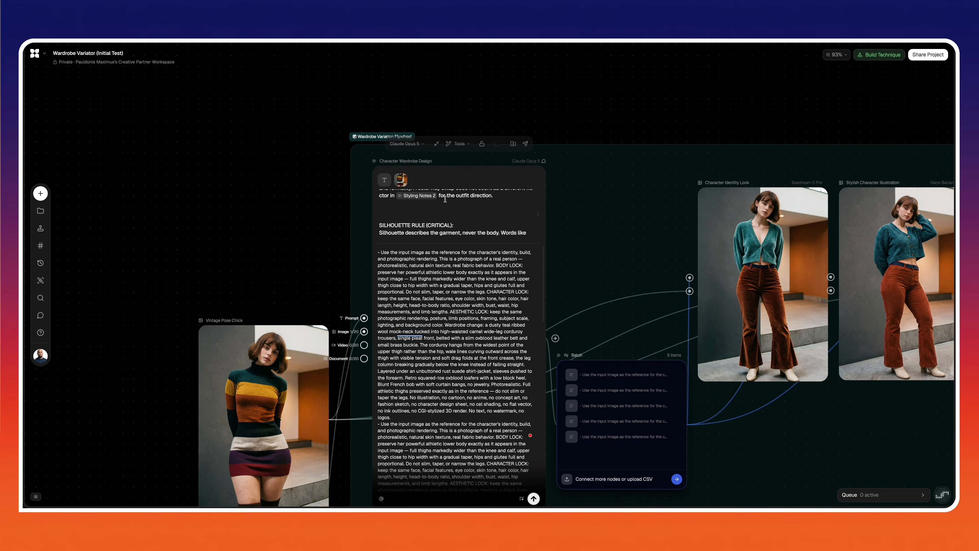
{"action": "scroll", "coordinate": [443, 223], "scroll_direction": "down", "scroll_amount": 10}
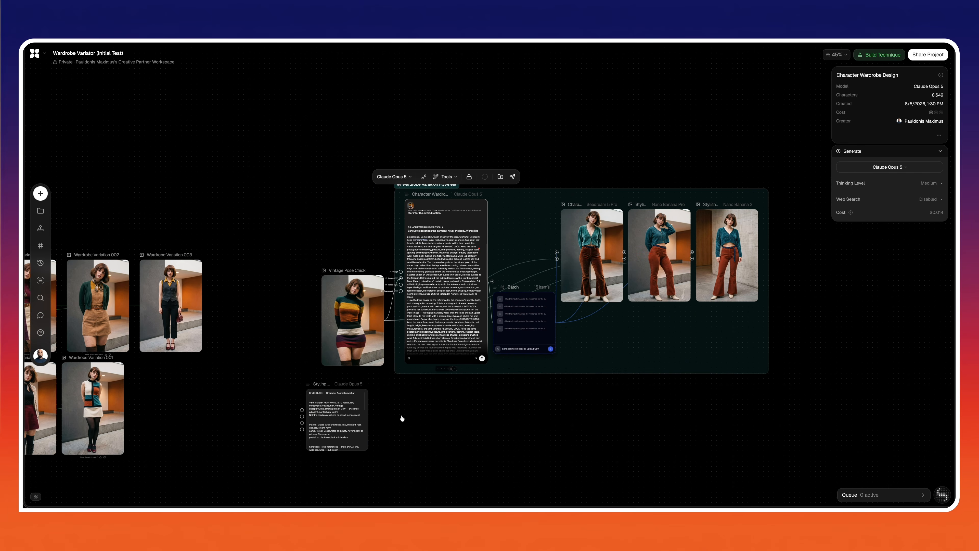
{"action": "scroll", "coordinate": [402, 418], "scroll_direction": "up", "scroll_amount": 3}
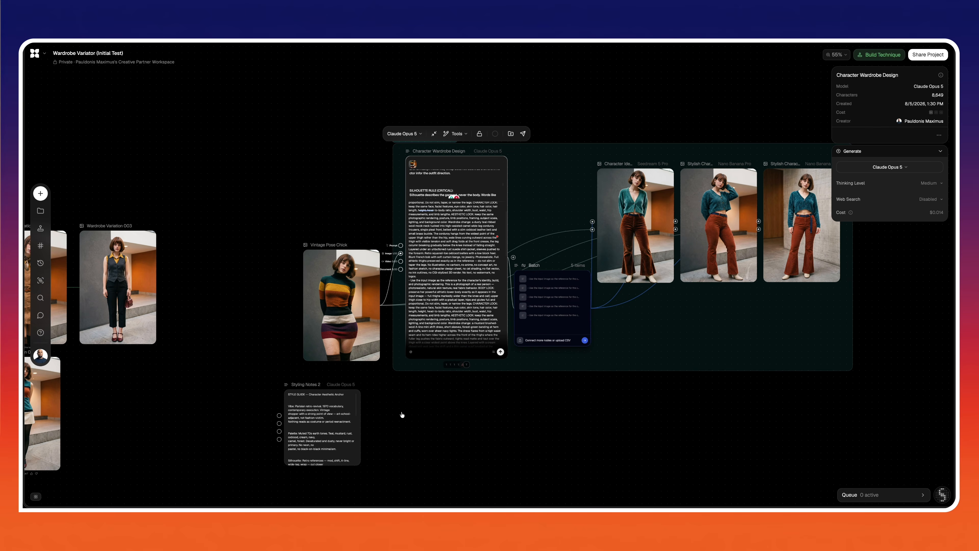
{"action": "scroll", "coordinate": [427, 229], "scroll_direction": "up", "scroll_amount": 2}
{"action": "type", "text": "@"}
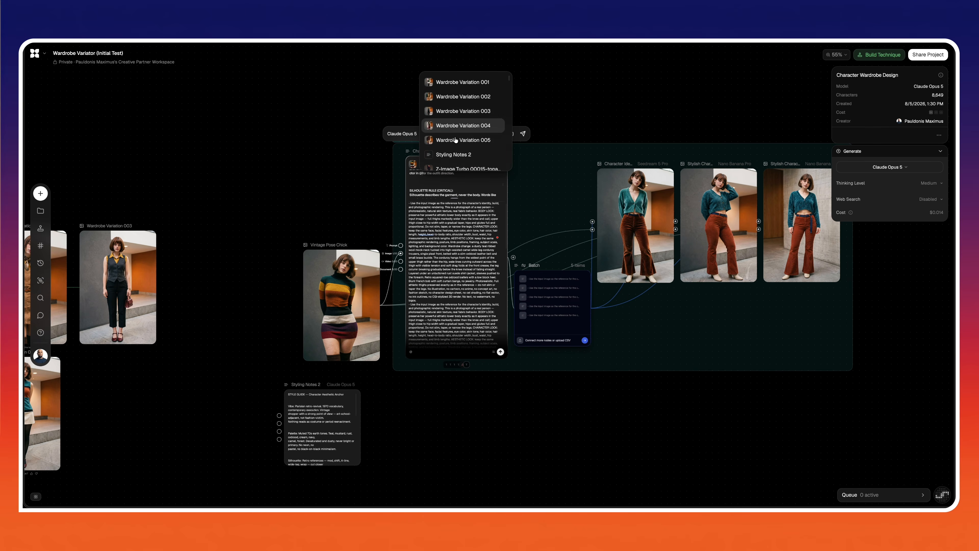
{"action": "scroll", "coordinate": [454, 140], "scroll_direction": "down", "scroll_amount": 1}
{"action": "left_click", "coordinate": [455, 139]}
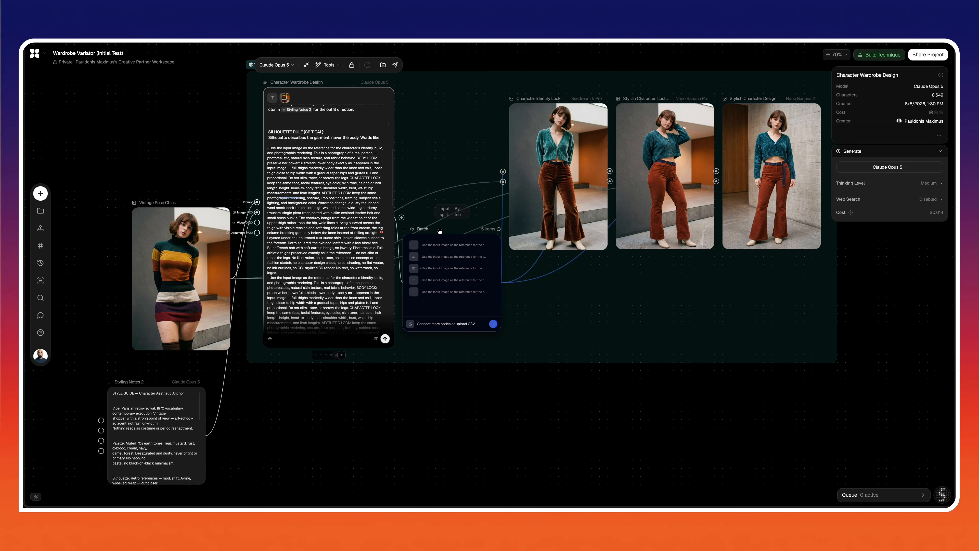
- Look up the Split list into nodes tool for Character Wardrobe Design and revisit the split prompt nodes in the Wardrobe Variator
{"action": "left_click", "coordinate": [336, 68]}
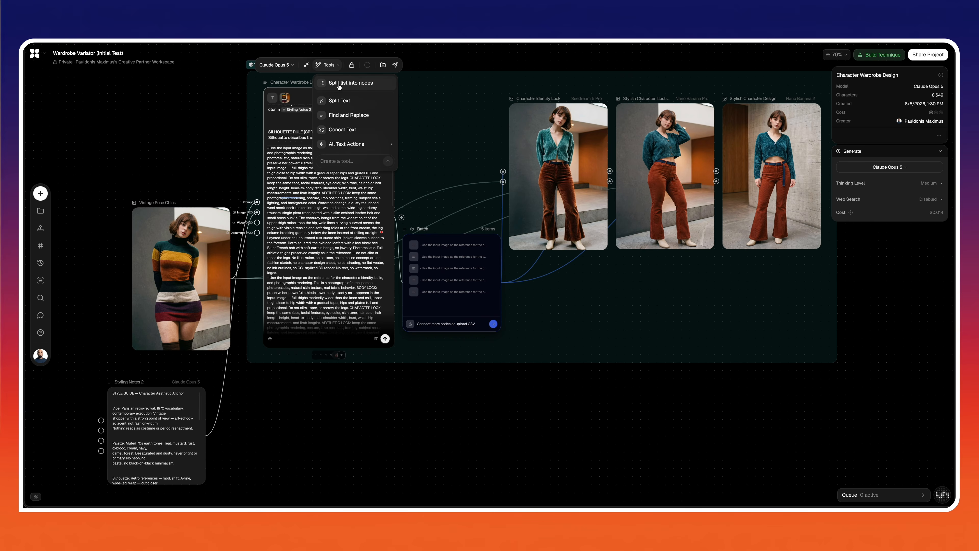
{"action": "scroll", "coordinate": [216, 138], "scroll_direction": "down", "scroll_amount": 5}
{"action": "scroll", "coordinate": [216, 138], "scroll_direction": "up", "scroll_amount": 5}
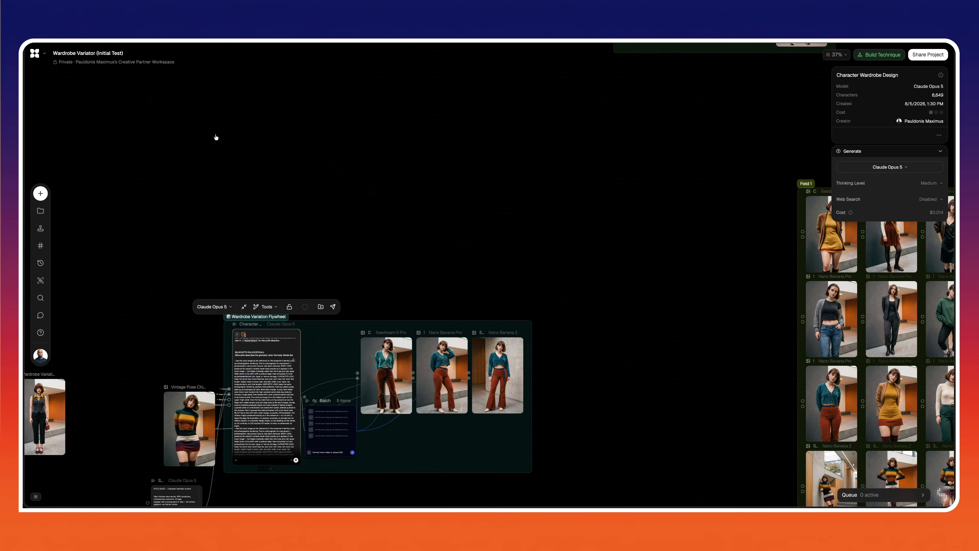
{"action": "scroll", "coordinate": [216, 137], "scroll_direction": "down", "scroll_amount": 4}
{"action": "scroll", "coordinate": [217, 138], "scroll_direction": "up", "scroll_amount": 6}
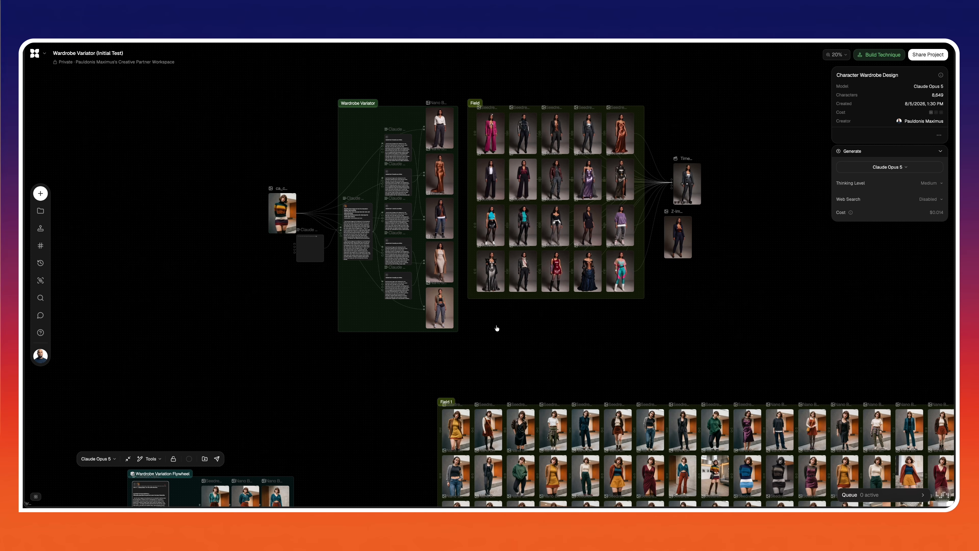
- Add a second Batch node from the Character Wardrobe Design output and set its input split to By line
{"action": "key", "text": "f"}
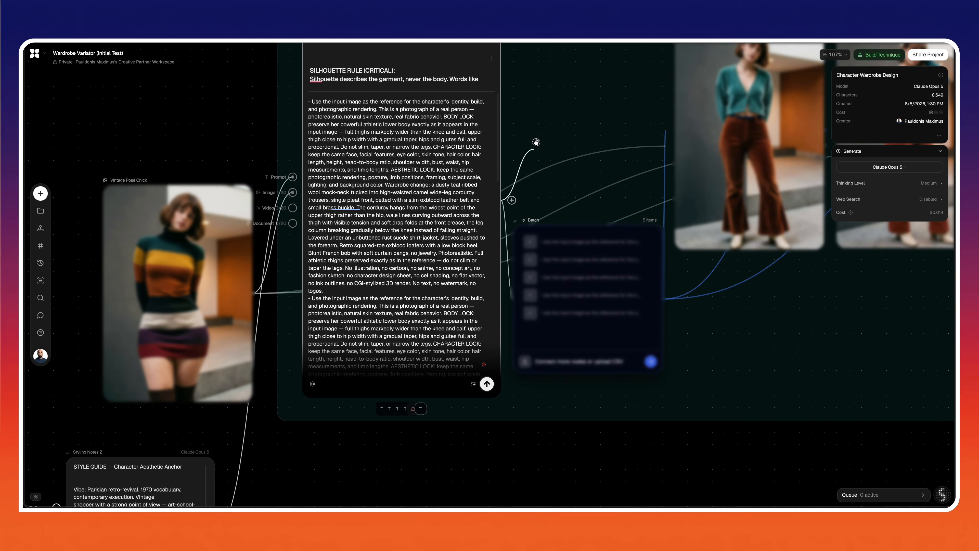
{"action": "left_click_drag", "start_coordinate": [511, 201], "coordinate": [538, 124]}
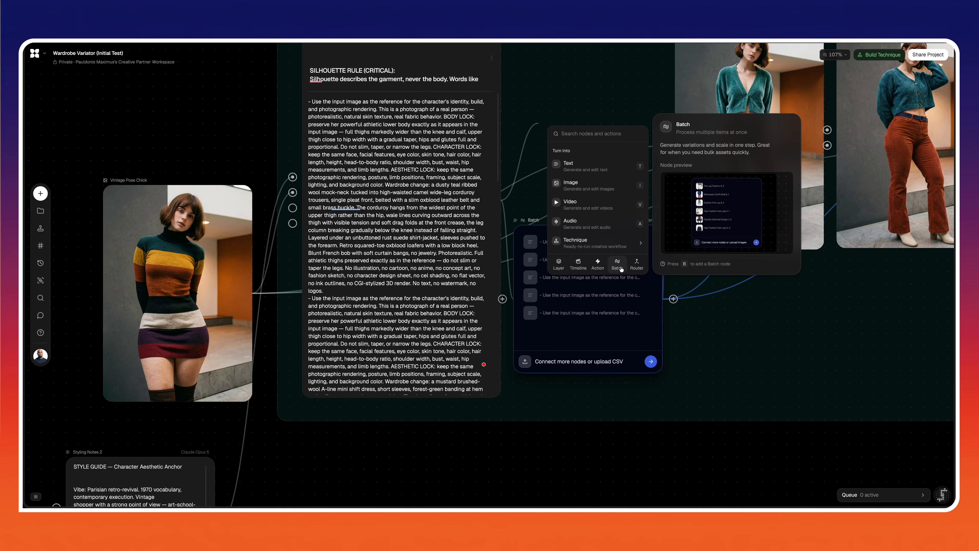
{"action": "left_click", "coordinate": [617, 265]}
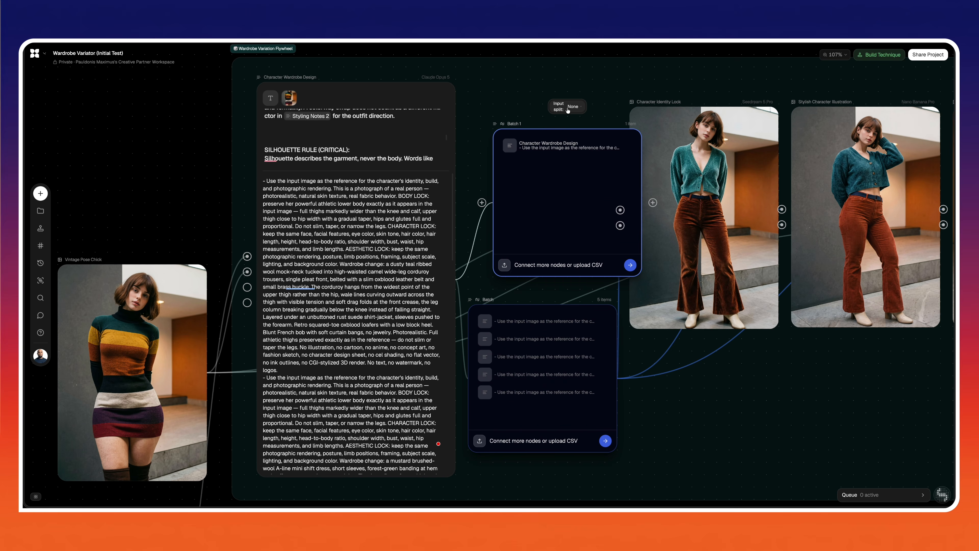
{"action": "left_click", "coordinate": [576, 109]}
{"action": "left_click", "coordinate": [572, 155]}
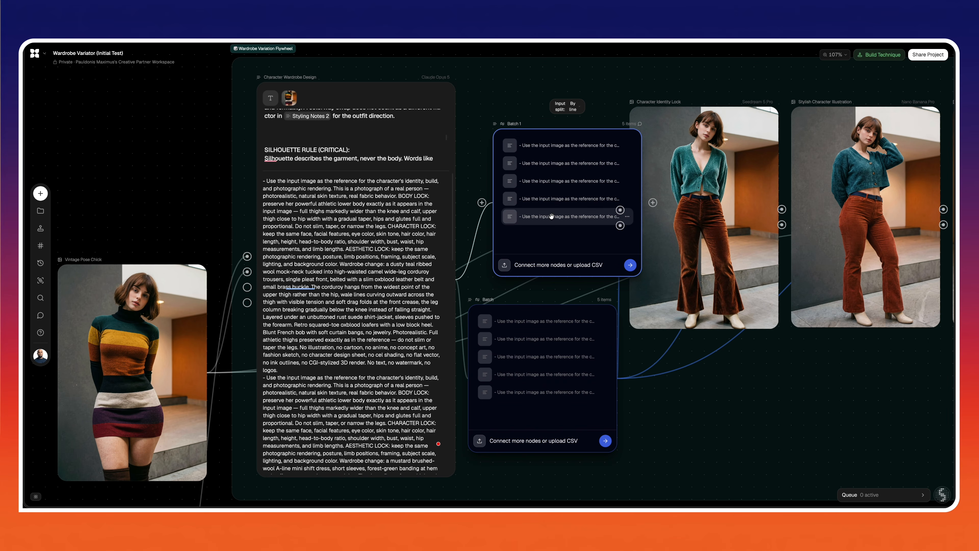
- Place the new Batch 1 node directly above the existing Batch node and delete it
{"action": "left_click_drag", "start_coordinate": [575, 119], "coordinate": [550, 82]}
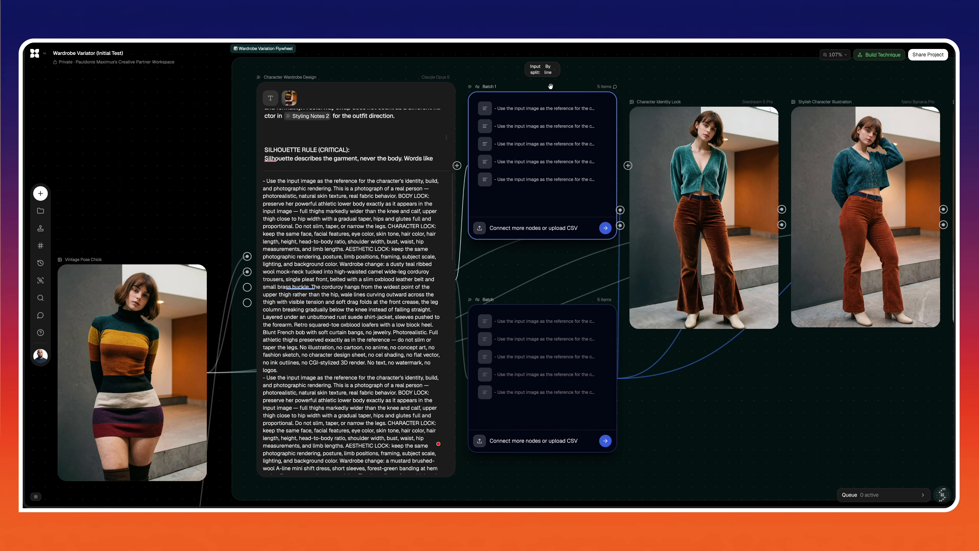
{"action": "key", "text": "Delete"}
- Move the original Batch node out of the Wardrobe Variation Flywheel group into the empty canvas area beneath it
{"action": "scroll", "coordinate": [552, 91], "scroll_direction": "down", "scroll_amount": 5}
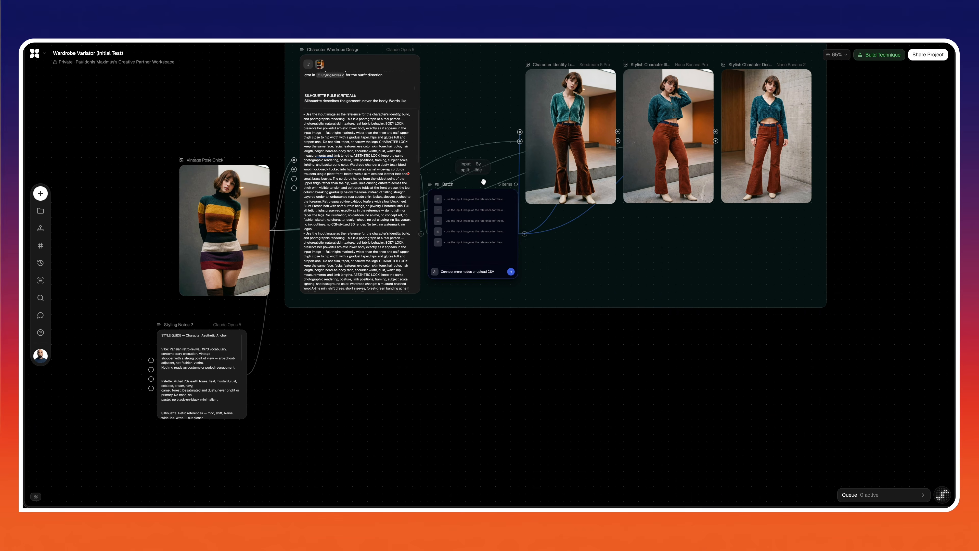
{"action": "left_click_drag", "start_coordinate": [493, 248], "coordinate": [425, 393]}
{"action": "scroll", "coordinate": [397, 445], "scroll_direction": "up", "scroll_amount": 2}
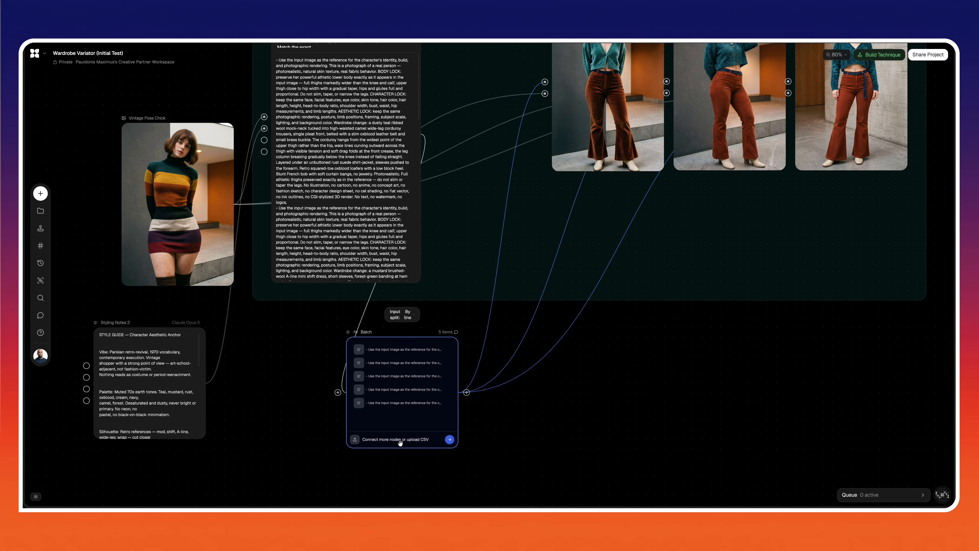
- Add an Image node fed by the Batch output as its prompt and connect Vintage Pose Chick as its image input
{"action": "scroll", "coordinate": [465, 361], "scroll_direction": "up", "scroll_amount": 3}
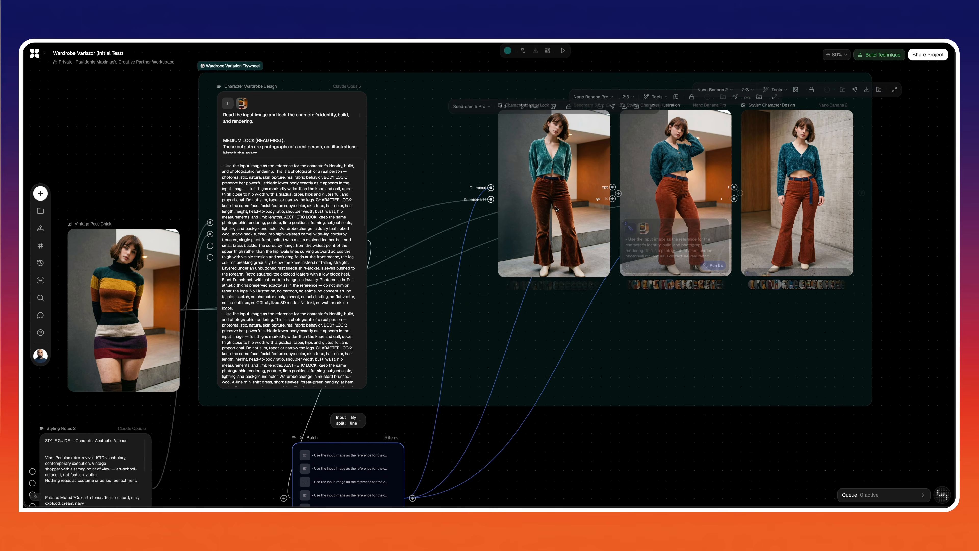
{"action": "left_click", "coordinate": [697, 360]}
{"action": "left_click_drag", "start_coordinate": [413, 495], "coordinate": [627, 379]}
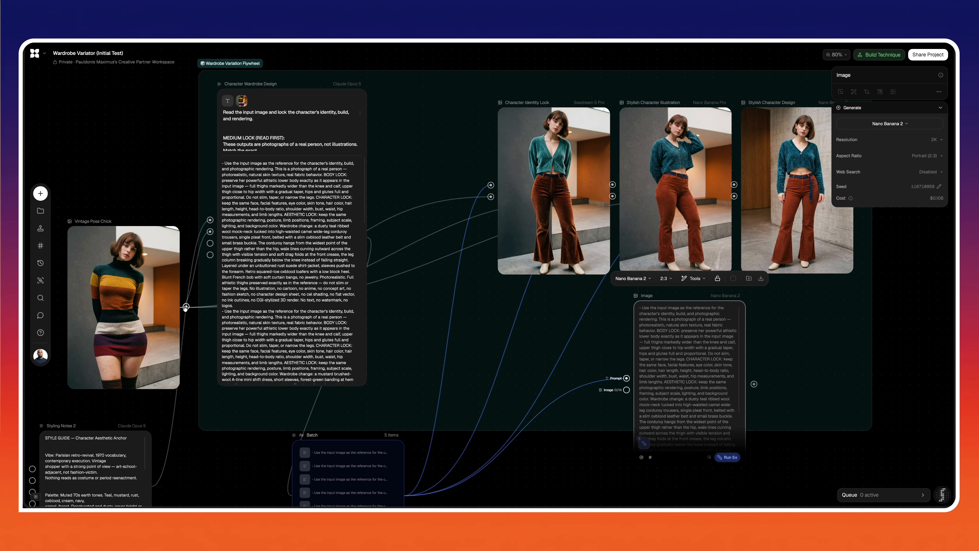
{"action": "left_click_drag", "start_coordinate": [185, 307], "coordinate": [625, 390]}
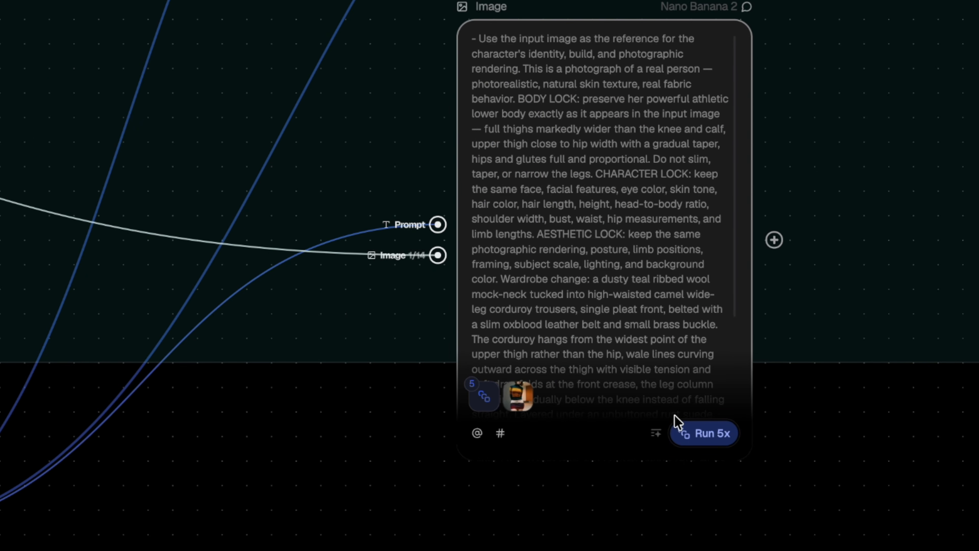
{"action": "scroll", "coordinate": [669, 416], "scroll_direction": "down", "scroll_amount": 3}
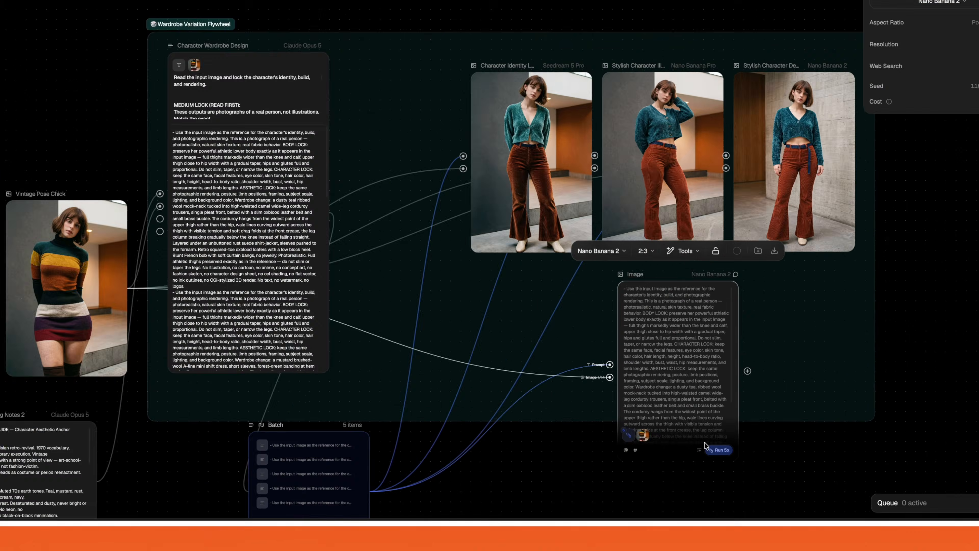
{"action": "scroll", "coordinate": [671, 419], "scroll_direction": "down", "scroll_amount": 3}
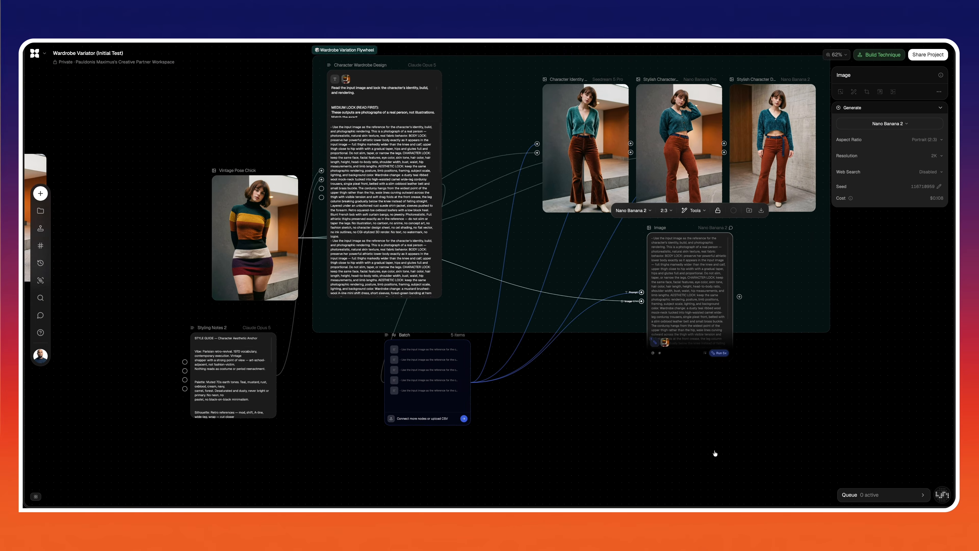
- Move Stylish Character Design out of the Wardrobe Variation Flywheel group onto the empty canvas and disconnect its prompt and image inputs
{"action": "scroll", "coordinate": [715, 453], "scroll_direction": "right", "scroll_amount": 5}
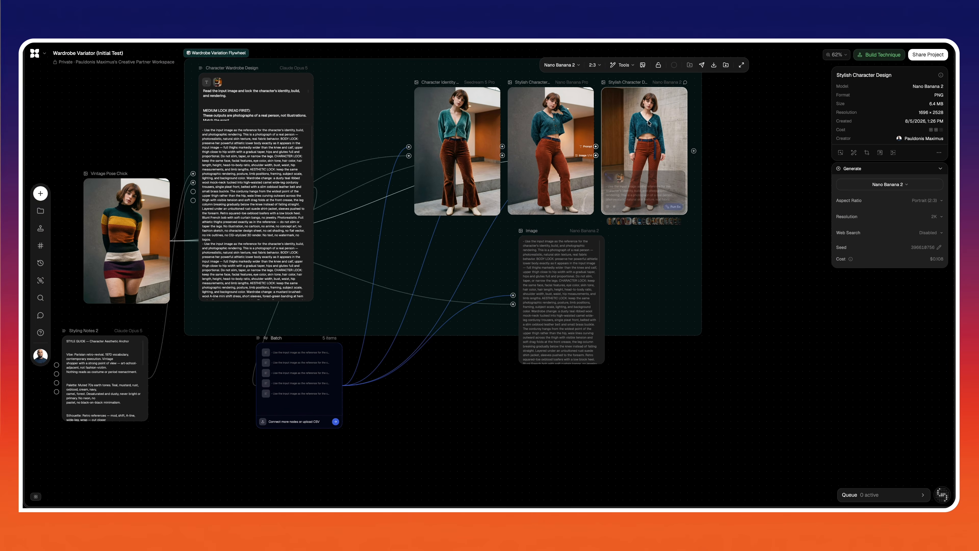
{"action": "left_click_drag", "start_coordinate": [648, 120], "coordinate": [770, 169]}
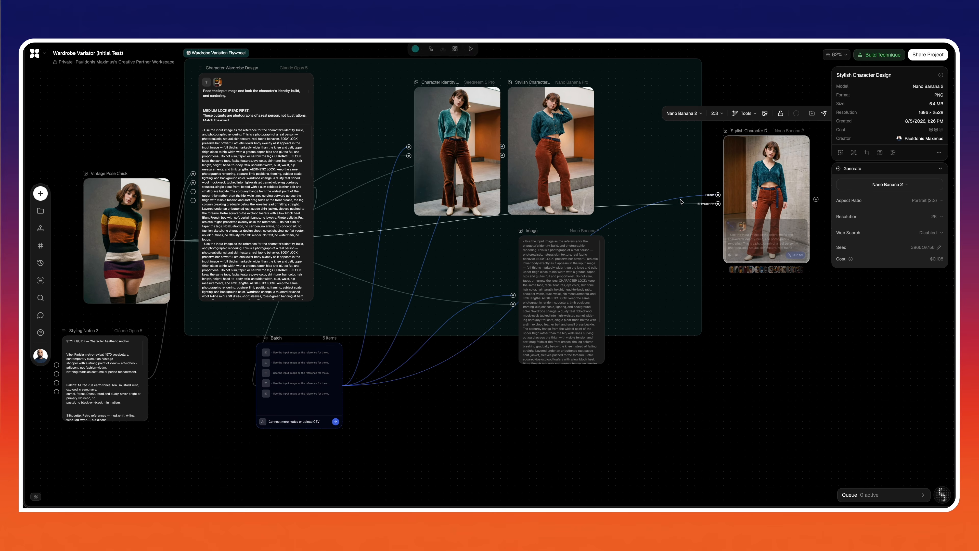
{"action": "left_click", "coordinate": [672, 204]}
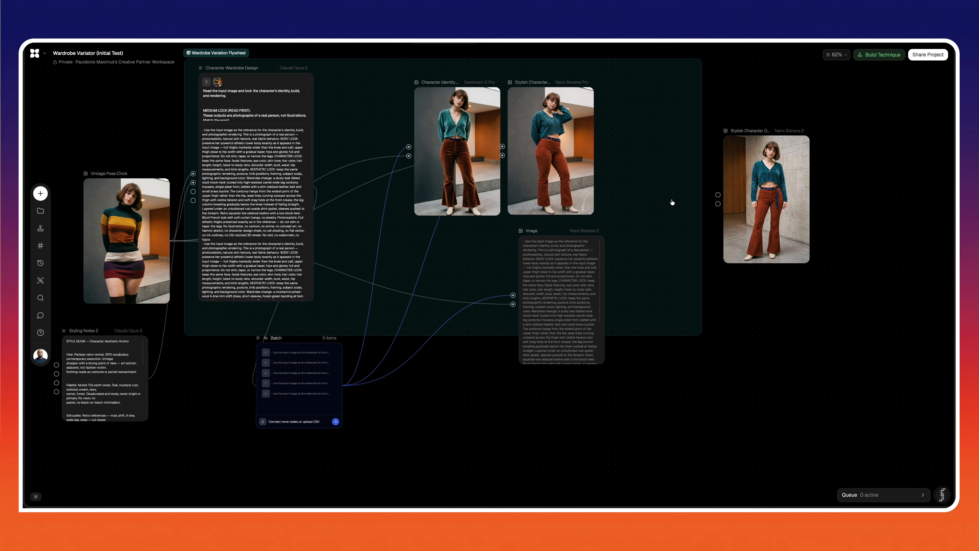
- Examine the Field 1 grid of generated outfit images in comparison with the compact Wardrobe Variation Flywheel workflow
{"action": "scroll", "coordinate": [672, 201], "scroll_direction": "down", "scroll_amount": 8}
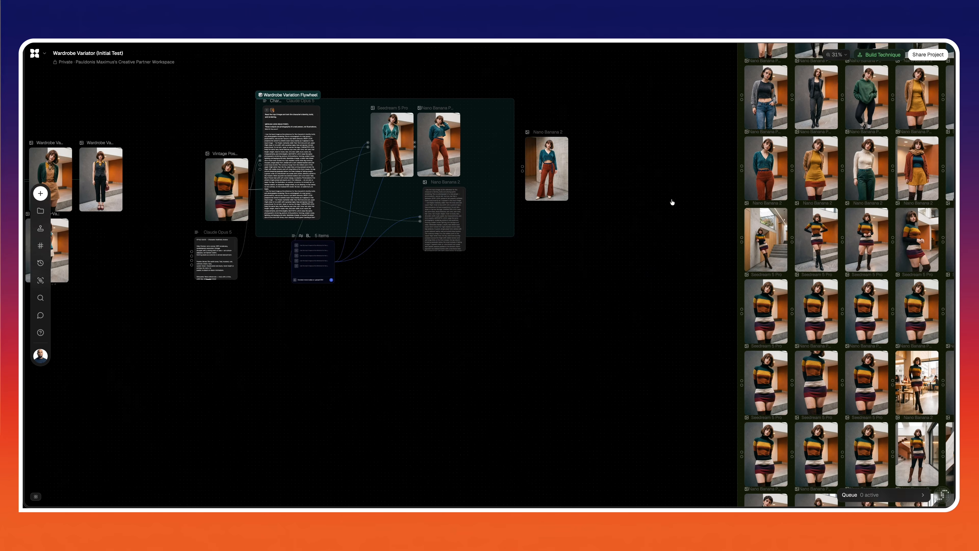
{"action": "scroll", "coordinate": [672, 202], "scroll_direction": "down", "scroll_amount": 6}
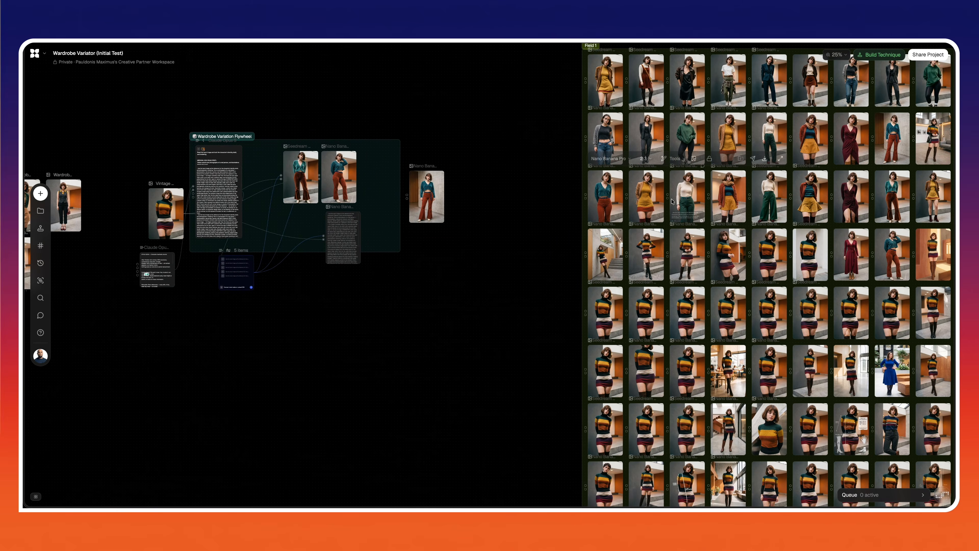
{"action": "scroll", "coordinate": [672, 202], "scroll_direction": "down", "scroll_amount": 3}
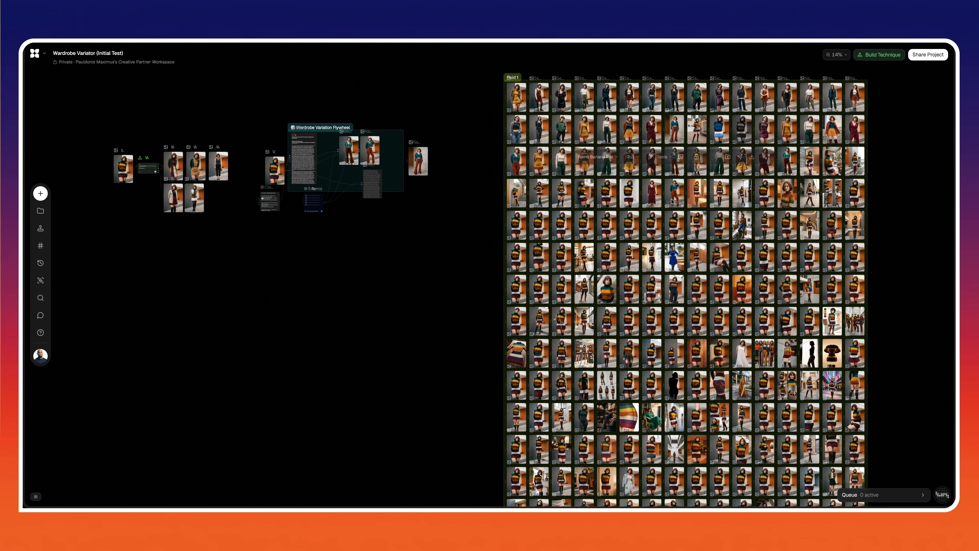
{"action": "scroll", "coordinate": [586, 185], "scroll_direction": "down", "scroll_amount": 4}
{"action": "scroll", "coordinate": [586, 185], "scroll_direction": "right", "scroll_amount": 5}
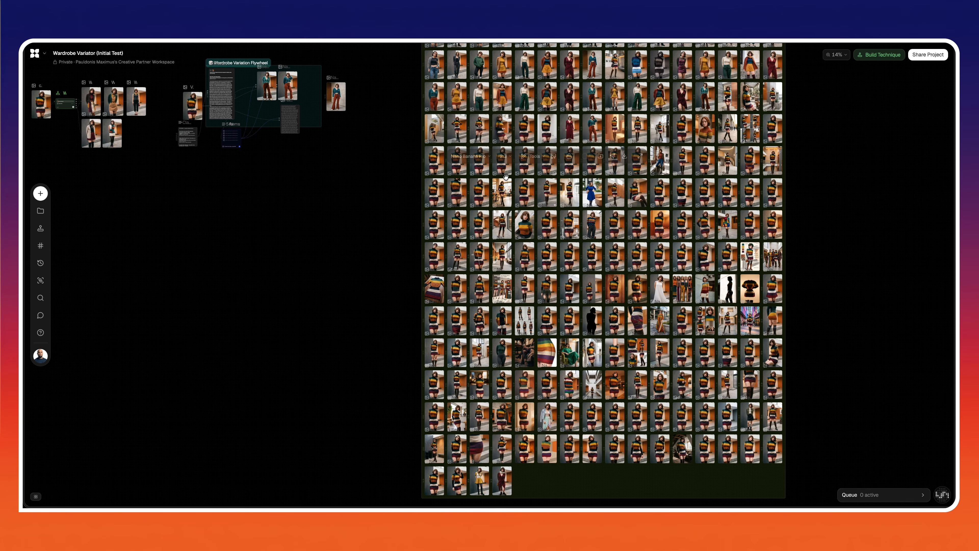
{"action": "scroll", "coordinate": [216, 189], "scroll_direction": "left", "scroll_amount": 6}
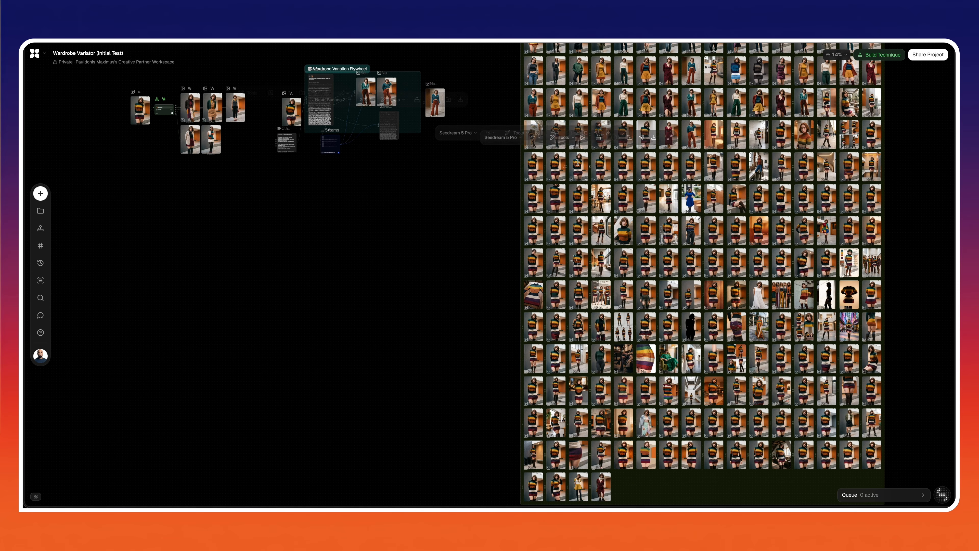
{"action": "scroll", "coordinate": [637, 188], "scroll_direction": "up", "scroll_amount": 5}
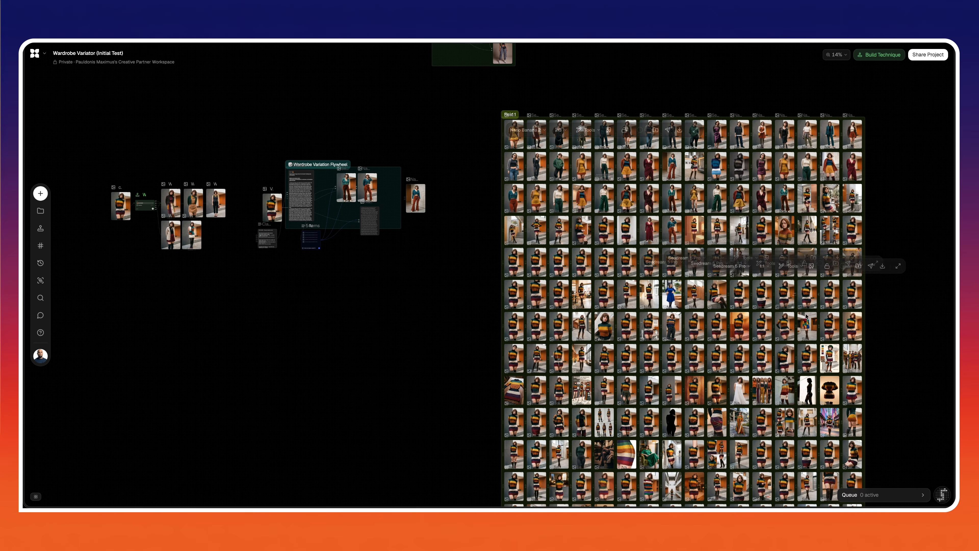
{"action": "scroll", "coordinate": [861, 429], "scroll_direction": "right", "scroll_amount": 4}
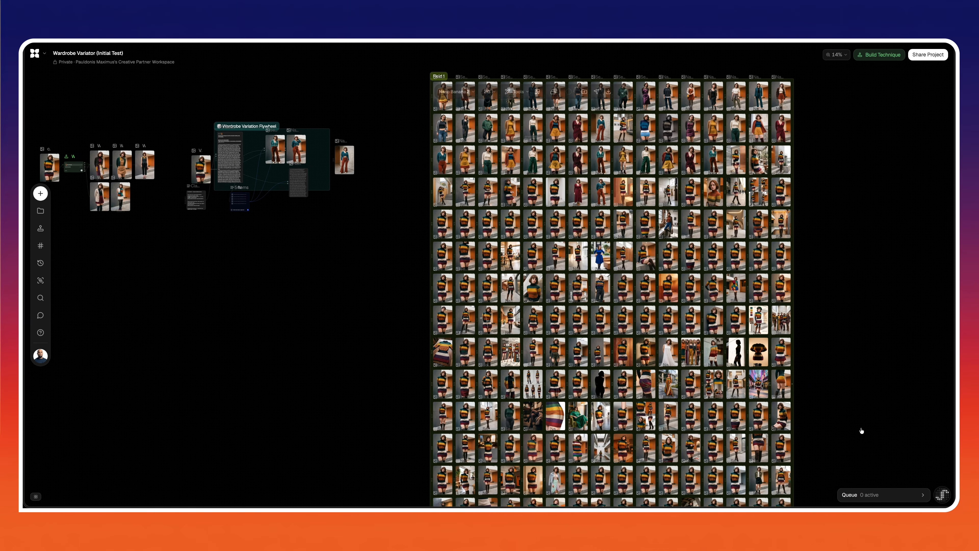
{"action": "scroll", "coordinate": [860, 429], "scroll_direction": "up", "scroll_amount": 1}
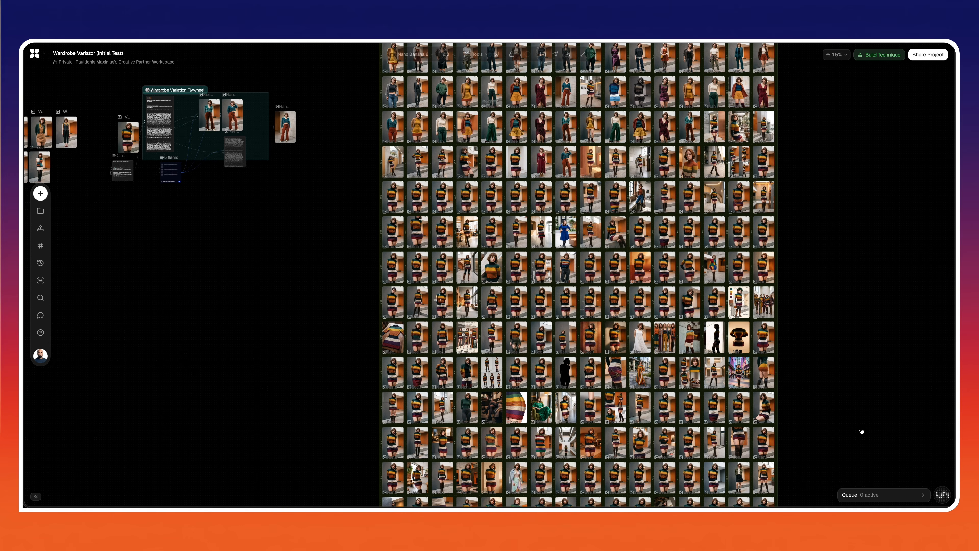
{"action": "scroll", "coordinate": [861, 430], "scroll_direction": "up", "scroll_amount": 1}
{"action": "scroll", "coordinate": [861, 431], "scroll_direction": "left", "scroll_amount": 1}
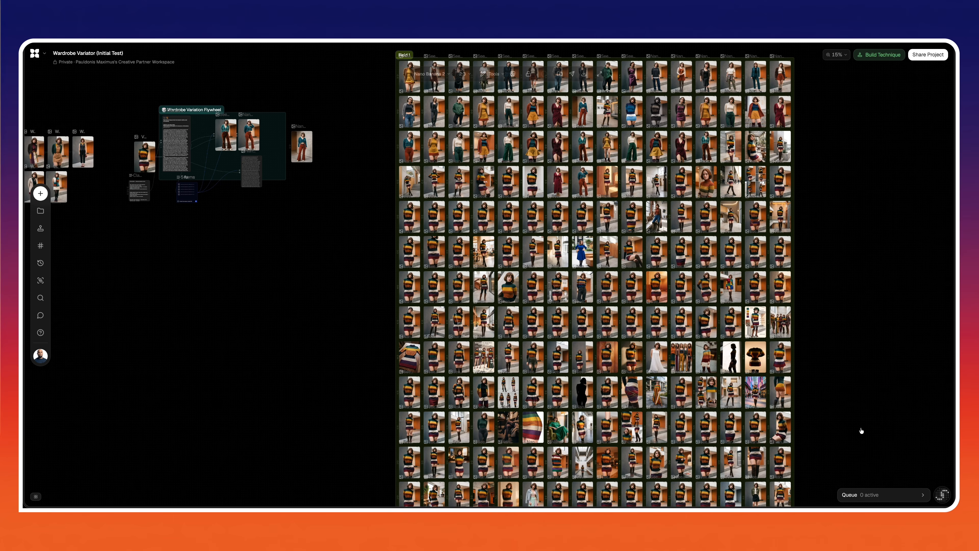
{"action": "scroll", "coordinate": [861, 430], "scroll_direction": "down", "scroll_amount": 2}
{"action": "scroll", "coordinate": [861, 431], "scroll_direction": "left", "scroll_amount": 4}
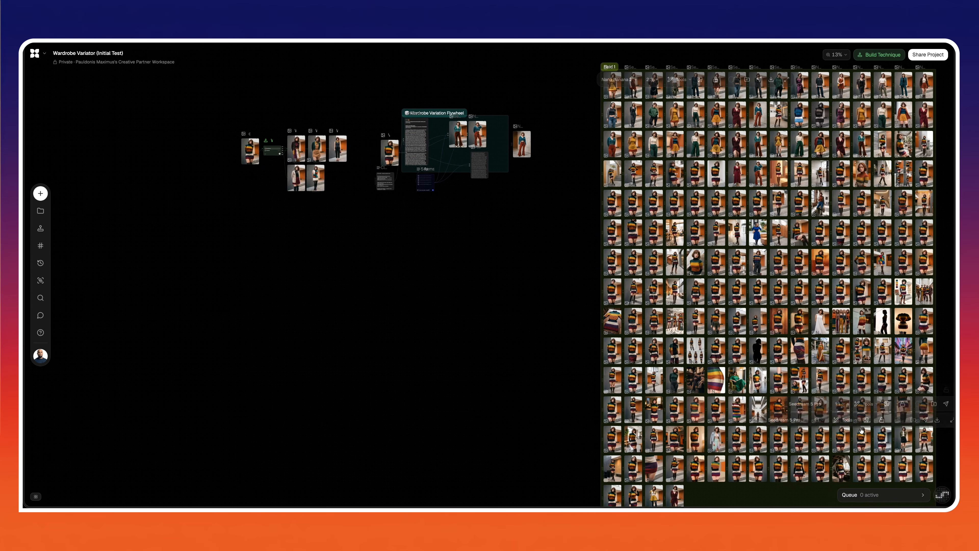
- Reposition the Styling Notes 2 node directly beneath Vintage Pose Chick, outside the Wardrobe Variation Flywheel group
{"action": "scroll", "coordinate": [593, 318], "scroll_direction": "up", "scroll_amount": 6}
{"action": "scroll", "coordinate": [592, 318], "scroll_direction": "up", "scroll_amount": 5}
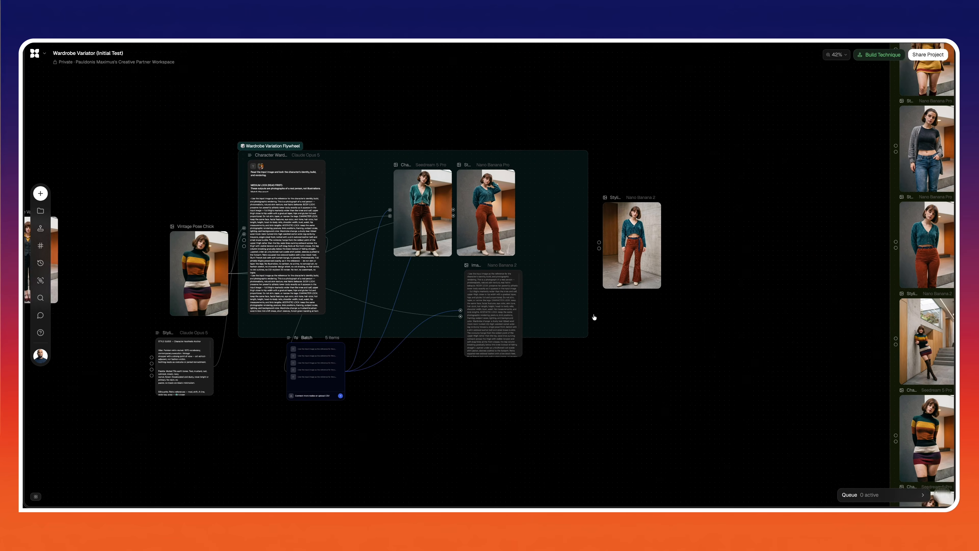
{"action": "scroll", "coordinate": [597, 315], "scroll_direction": "up", "scroll_amount": 2}
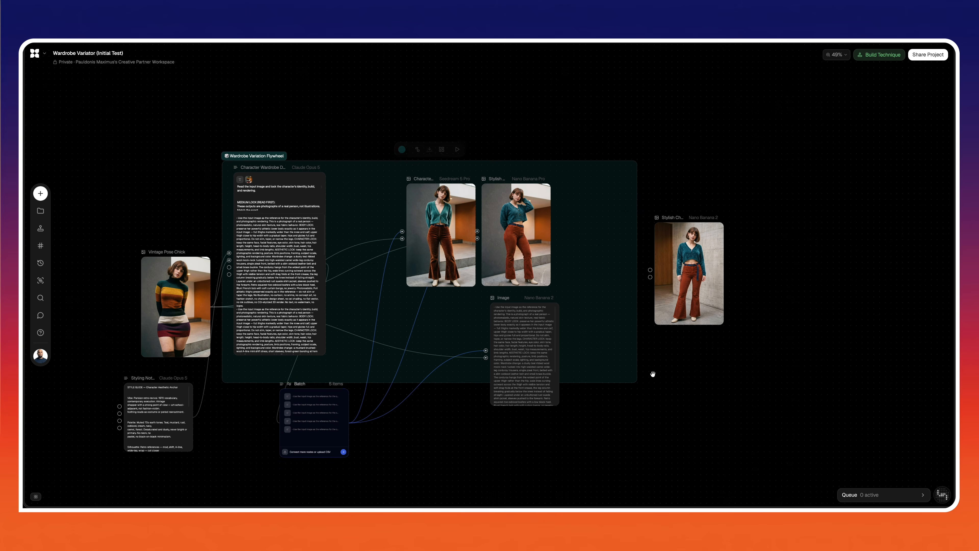
{"action": "scroll", "coordinate": [651, 374], "scroll_direction": "up", "scroll_amount": 2}
{"action": "scroll", "coordinate": [654, 377], "scroll_direction": "down", "scroll_amount": 3}
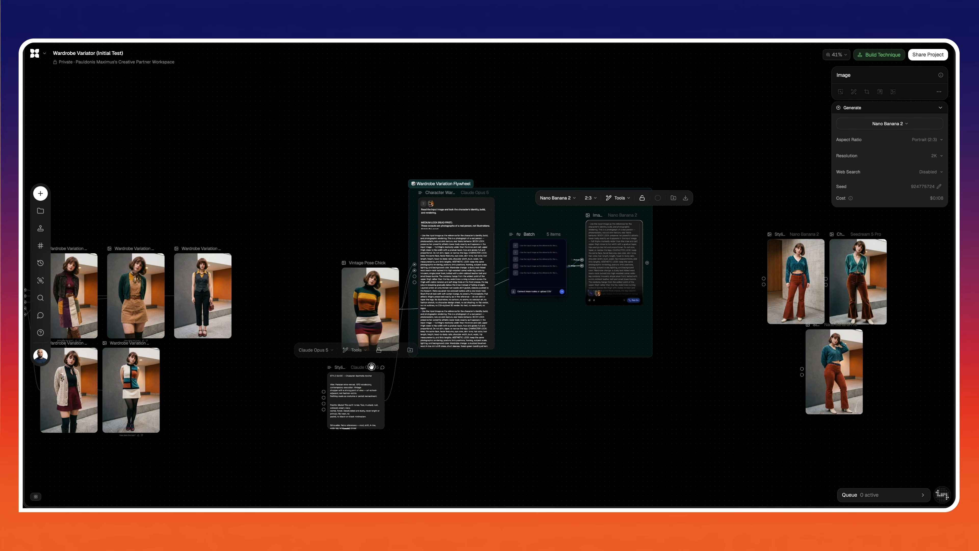
{"action": "left_click_drag", "start_coordinate": [369, 367], "coordinate": [396, 372]}
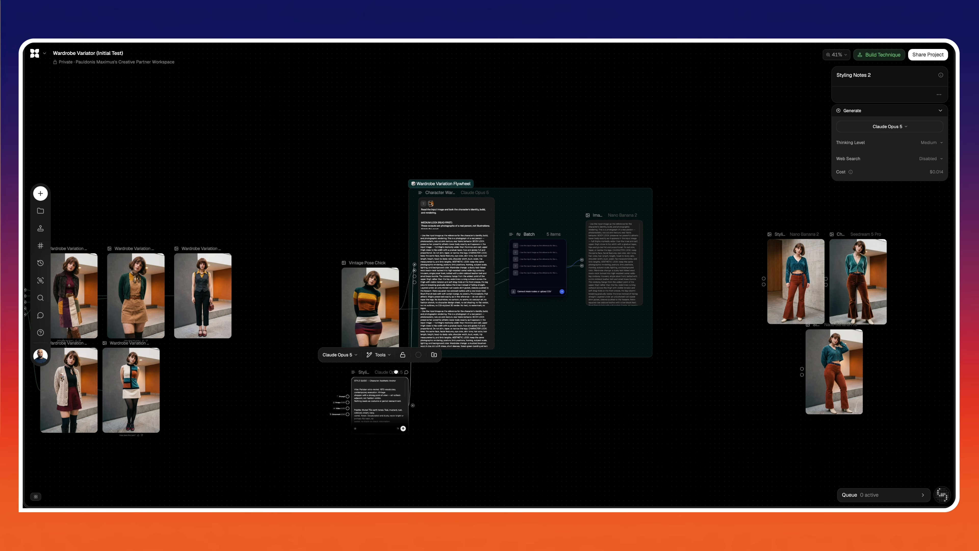
{"action": "scroll", "coordinate": [426, 367], "scroll_direction": "up", "scroll_amount": 8}
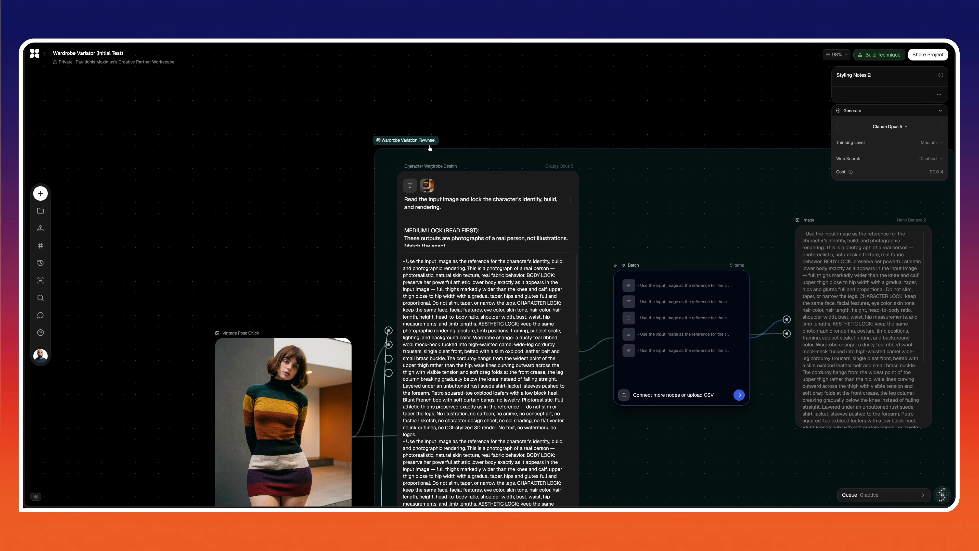
{"action": "scroll", "coordinate": [430, 148], "scroll_direction": "down", "scroll_amount": 4}
{"action": "left_click", "coordinate": [784, 208]}
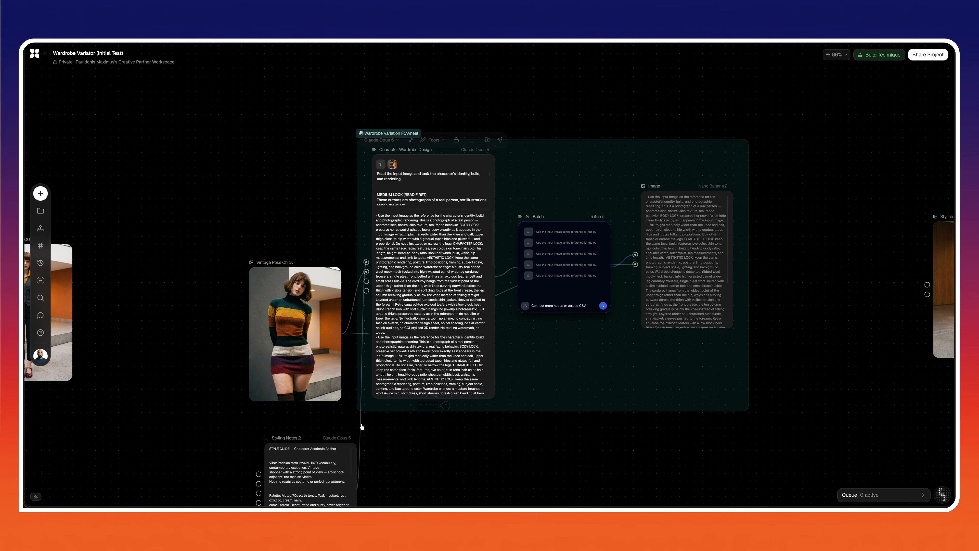
{"action": "mouse_move", "coordinate": [320, 437]}
{"action": "left_click_drag", "start_coordinate": [320, 438], "coordinate": [295, 427]}
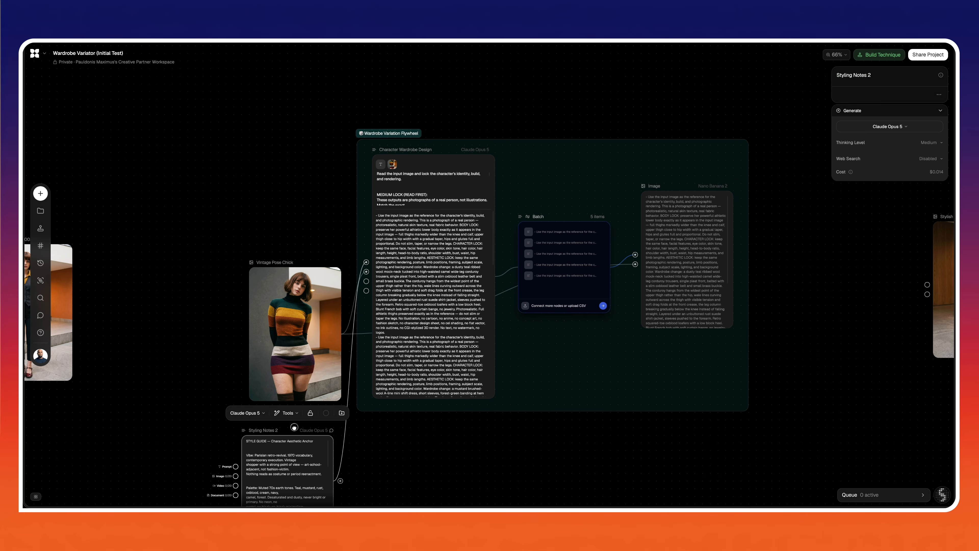
- Switch the model of the new Image node in the Wardrobe Variation Flywheel to Seedream 5 Pro
{"action": "scroll", "coordinate": [426, 443], "scroll_direction": "down", "scroll_amount": 3}
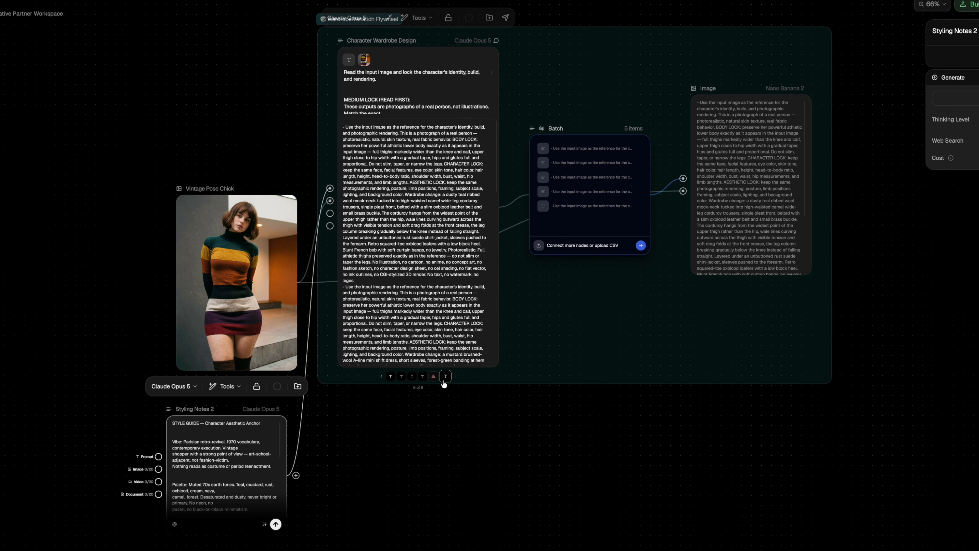
{"action": "scroll", "coordinate": [506, 391], "scroll_direction": "right", "scroll_amount": 3}
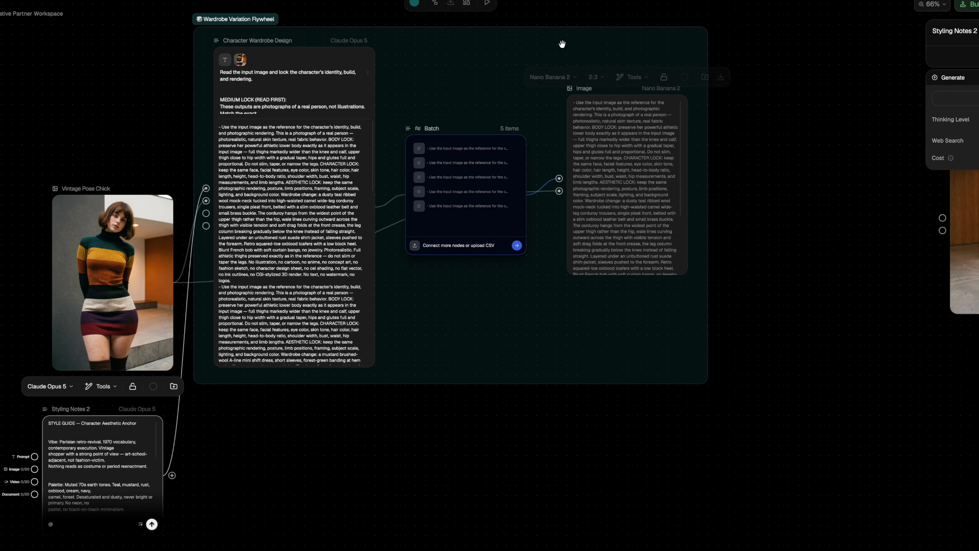
{"action": "left_click", "coordinate": [570, 70]}
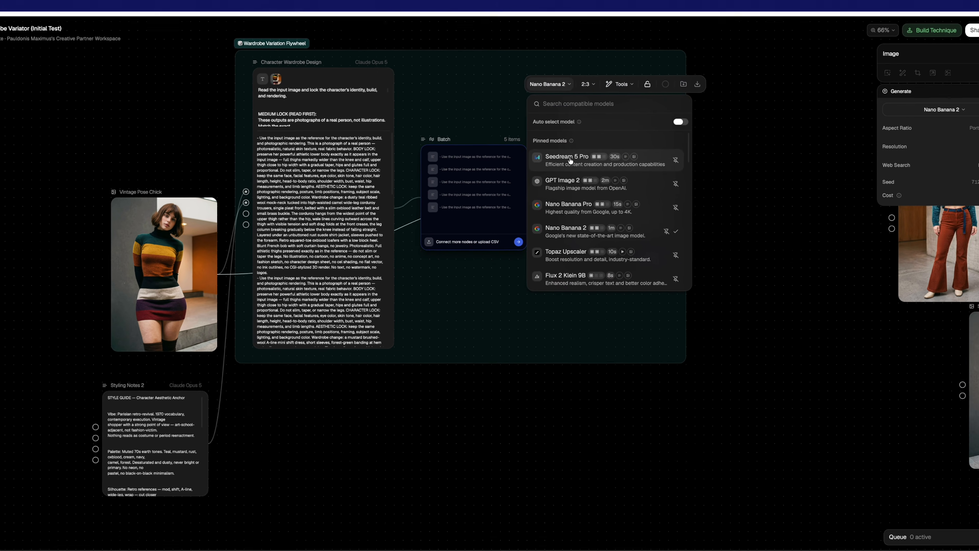
{"action": "left_click", "coordinate": [574, 151]}
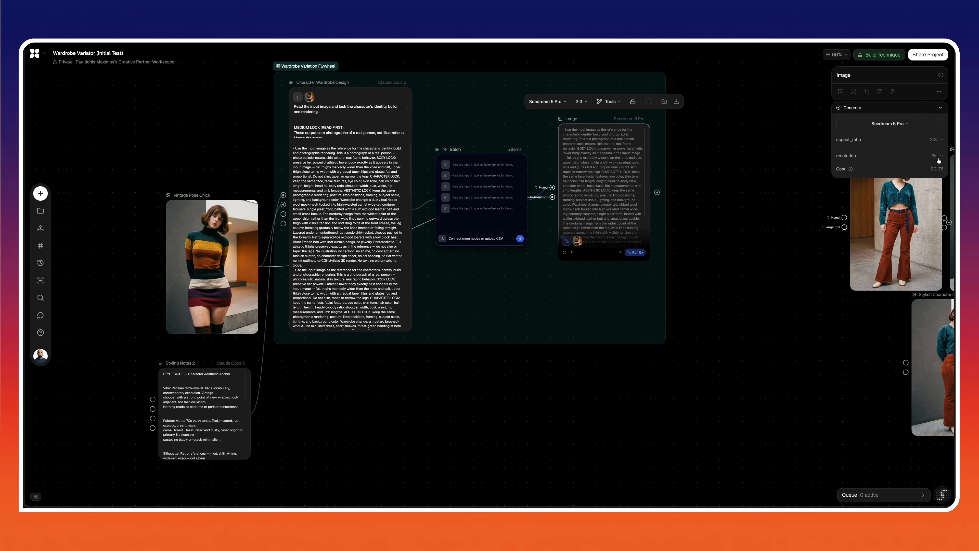
{"action": "scroll", "coordinate": [647, 253], "scroll_direction": "up", "scroll_amount": 6}
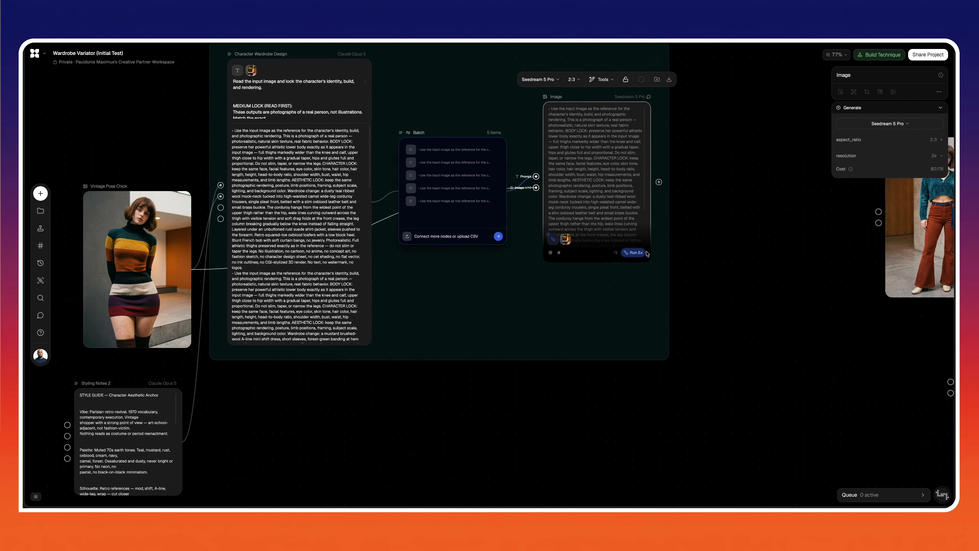
- Review the older item isolation workflow and show the teal-and-pink sportswear version in the Character Design Brief's generation history
{"action": "scroll", "coordinate": [646, 253], "scroll_direction": "down", "scroll_amount": 8}
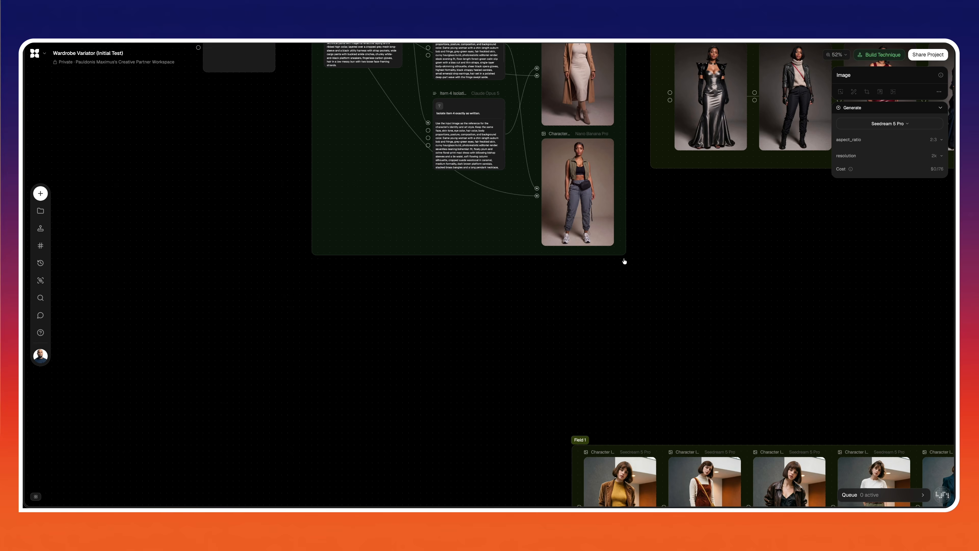
{"action": "scroll", "coordinate": [624, 261], "scroll_direction": "up", "scroll_amount": 3}
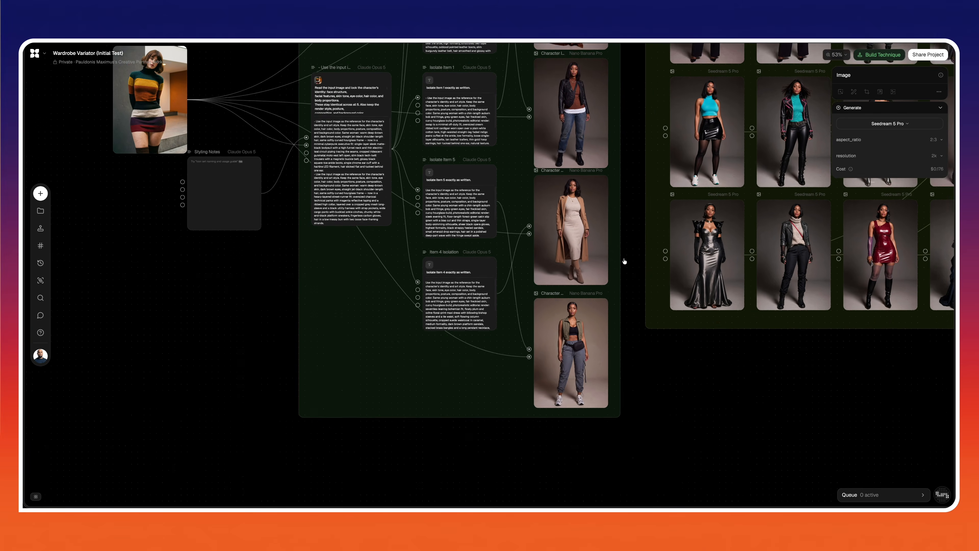
{"action": "scroll", "coordinate": [625, 261], "scroll_direction": "up", "scroll_amount": 4}
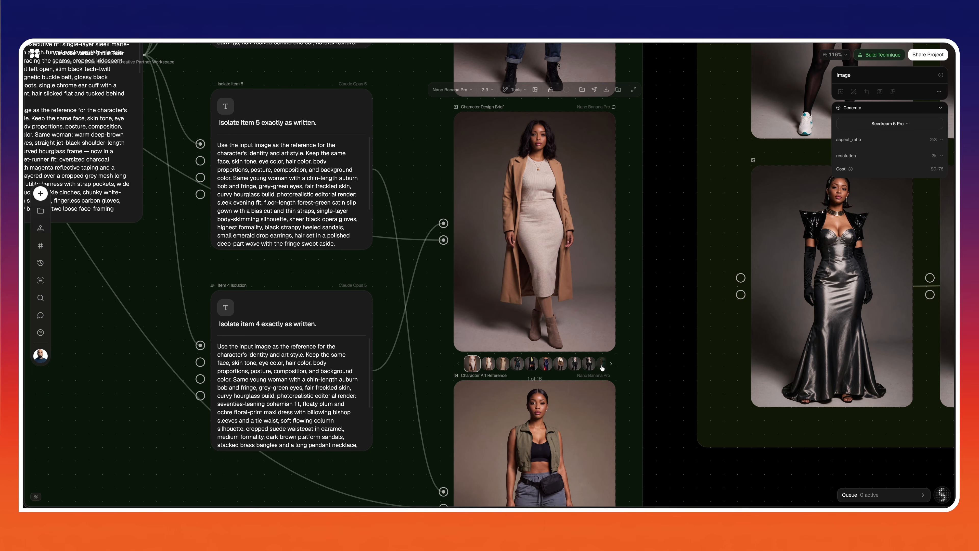
{"action": "left_click", "coordinate": [602, 368]}
{"action": "mouse_move", "coordinate": [600, 339]}
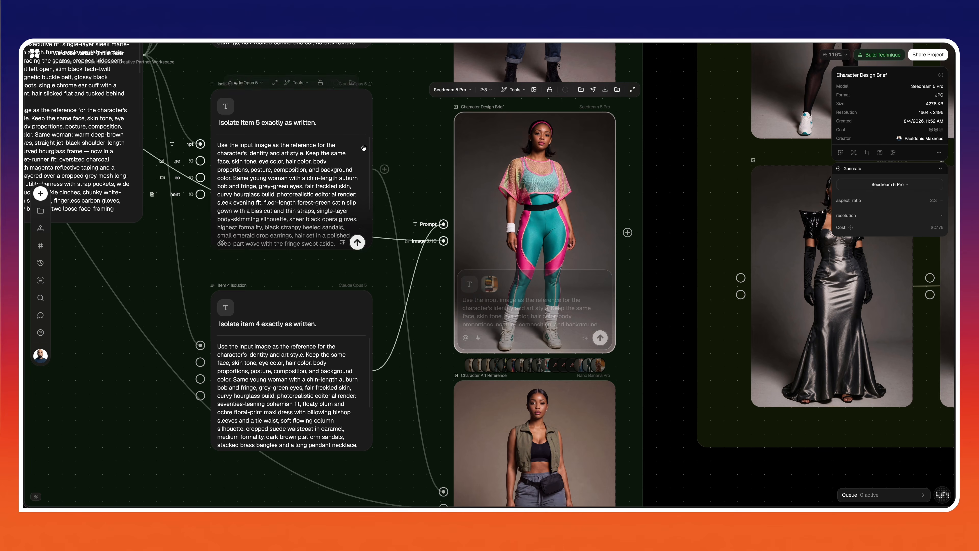
{"action": "scroll", "coordinate": [504, 184], "scroll_direction": "down", "scroll_amount": 8}
{"action": "scroll", "coordinate": [374, 180], "scroll_direction": "down", "scroll_amount": 5}
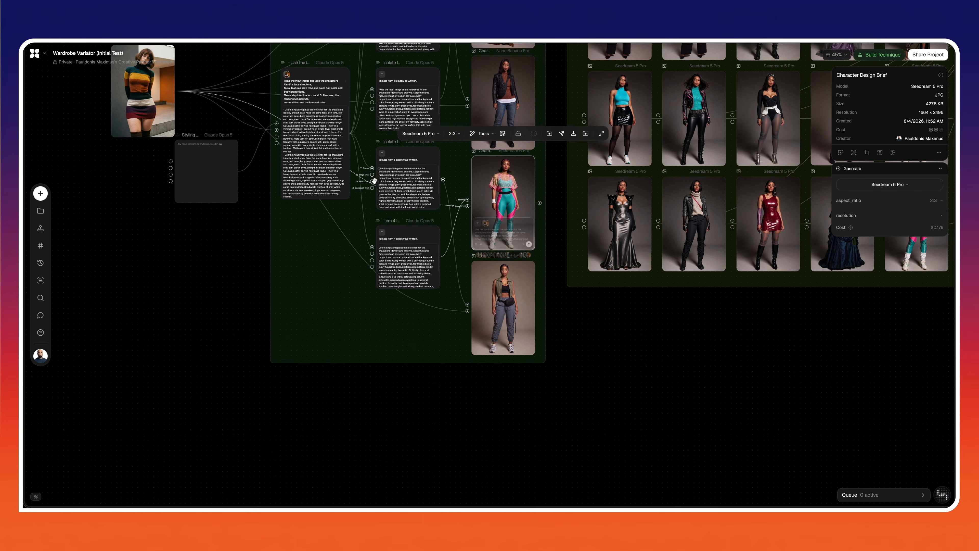
- Review the Wardrobe Variator technique and the outfit images it generated from the source character
{"action": "scroll", "coordinate": [374, 181], "scroll_direction": "down", "scroll_amount": 15}
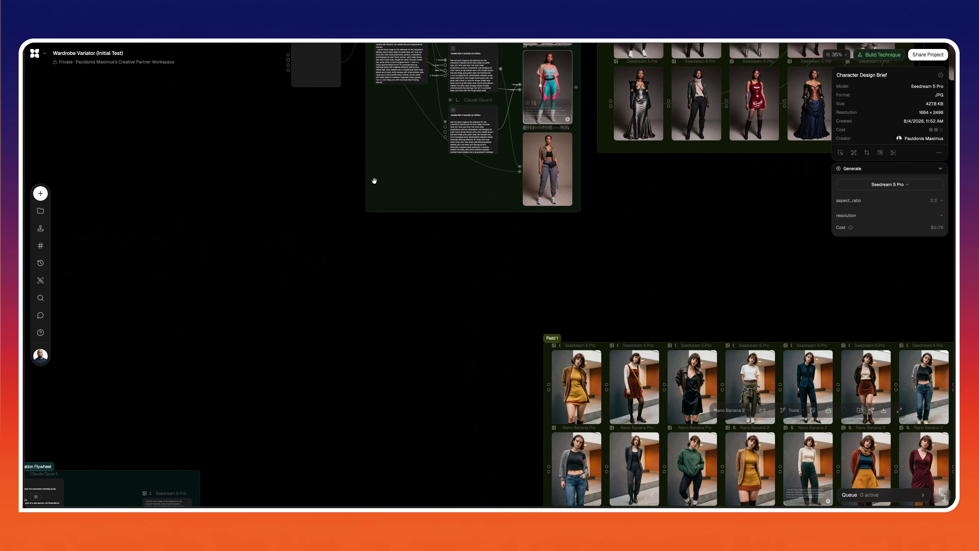
{"action": "scroll", "coordinate": [375, 183], "scroll_direction": "up", "scroll_amount": 10}
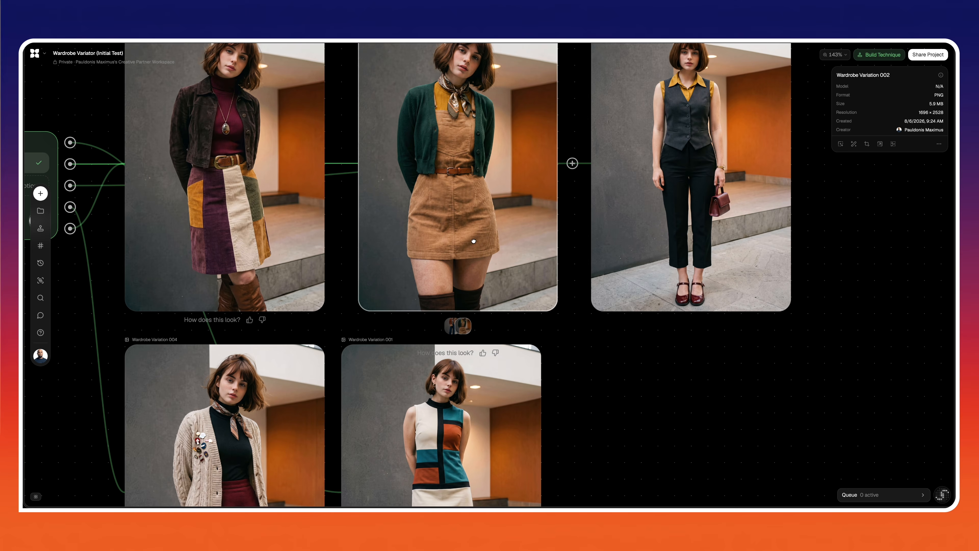
{"action": "scroll", "coordinate": [378, 250], "scroll_direction": "down", "scroll_amount": 1}
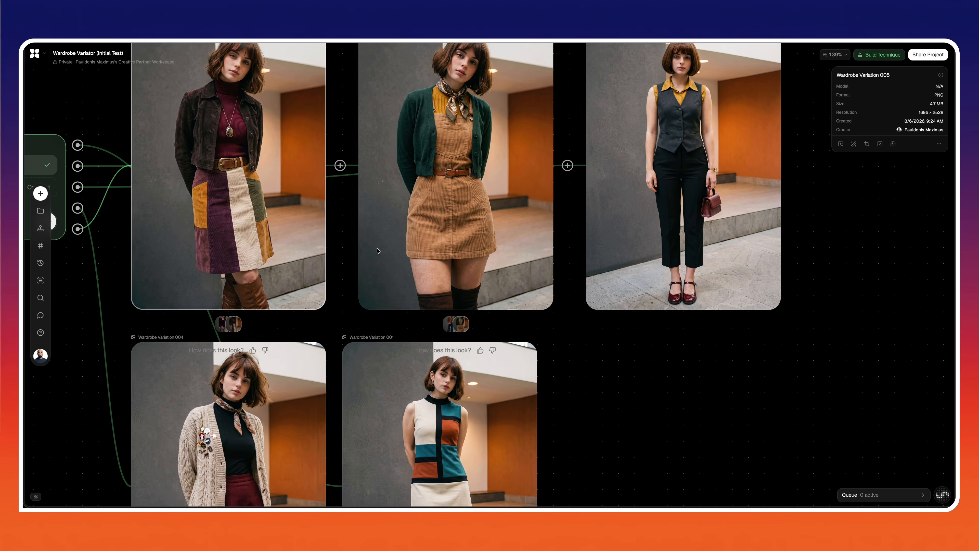
{"action": "scroll", "coordinate": [378, 251], "scroll_direction": "down", "scroll_amount": 3}
{"action": "scroll", "coordinate": [378, 251], "scroll_direction": "left", "scroll_amount": 2}
{"action": "scroll", "coordinate": [378, 251], "scroll_direction": "down", "scroll_amount": 3}
{"action": "scroll", "coordinate": [378, 250], "scroll_direction": "left", "scroll_amount": 1}
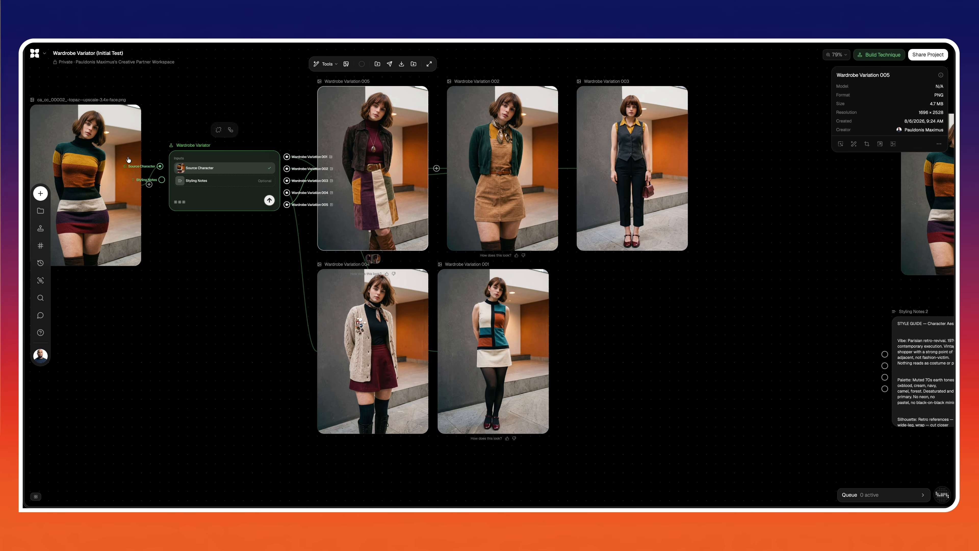
{"action": "scroll", "coordinate": [700, 192], "scroll_direction": "down", "scroll_amount": 2}
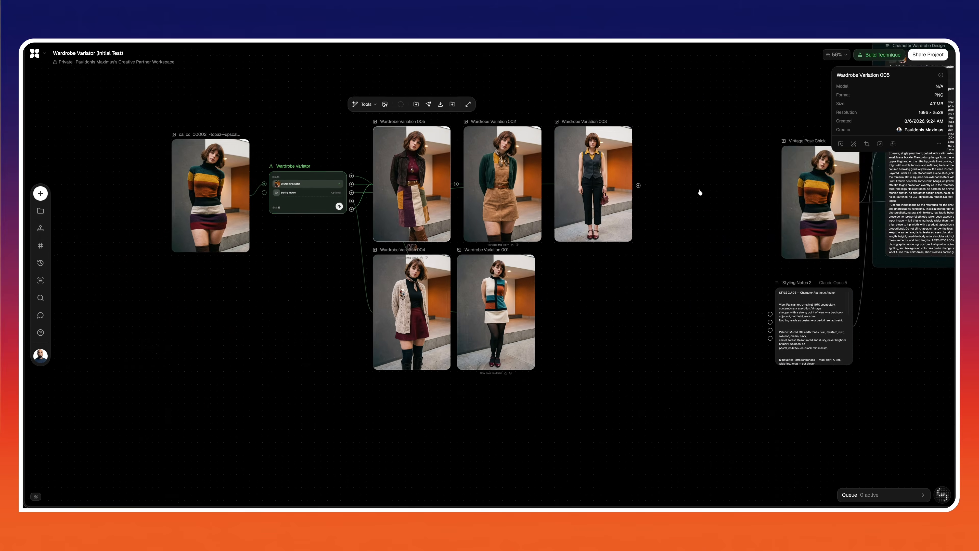
- Compare the compact Wardrobe Variation Flywheel with the older workflow that isolates each outfit item in its own text node
{"action": "scroll", "coordinate": [700, 191], "scroll_direction": "right", "scroll_amount": 8}
{"action": "scroll", "coordinate": [700, 192], "scroll_direction": "up", "scroll_amount": 5}
{"action": "scroll", "coordinate": [700, 192], "scroll_direction": "down", "scroll_amount": 3}
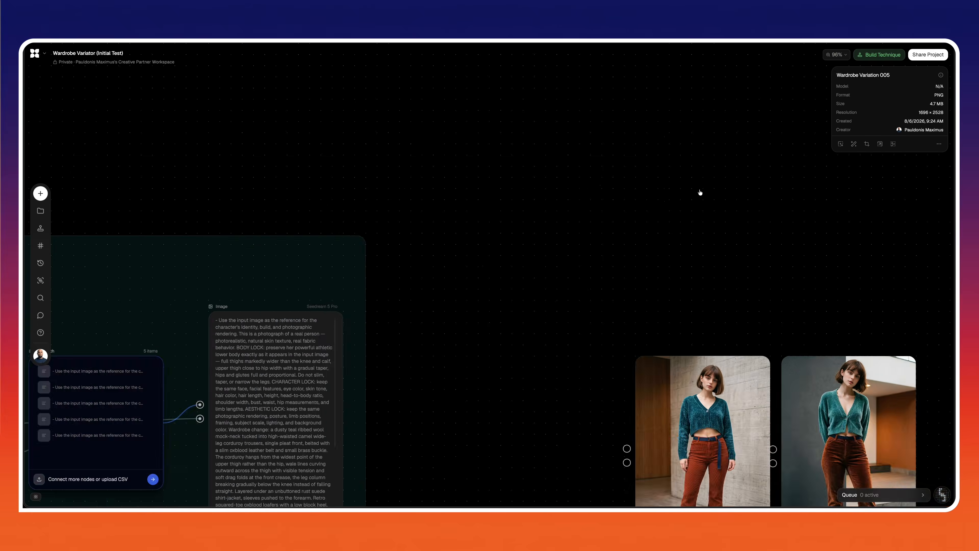
{"action": "scroll", "coordinate": [700, 192], "scroll_direction": "down", "scroll_amount": 5}
{"action": "scroll", "coordinate": [700, 192], "scroll_direction": "up", "scroll_amount": 5}
{"action": "scroll", "coordinate": [700, 192], "scroll_direction": "right", "scroll_amount": 6}
{"action": "scroll", "coordinate": [700, 192], "scroll_direction": "down", "scroll_amount": 2}
{"action": "scroll", "coordinate": [700, 192], "scroll_direction": "up", "scroll_amount": 4}
{"action": "scroll", "coordinate": [700, 192], "scroll_direction": "left", "scroll_amount": 4}
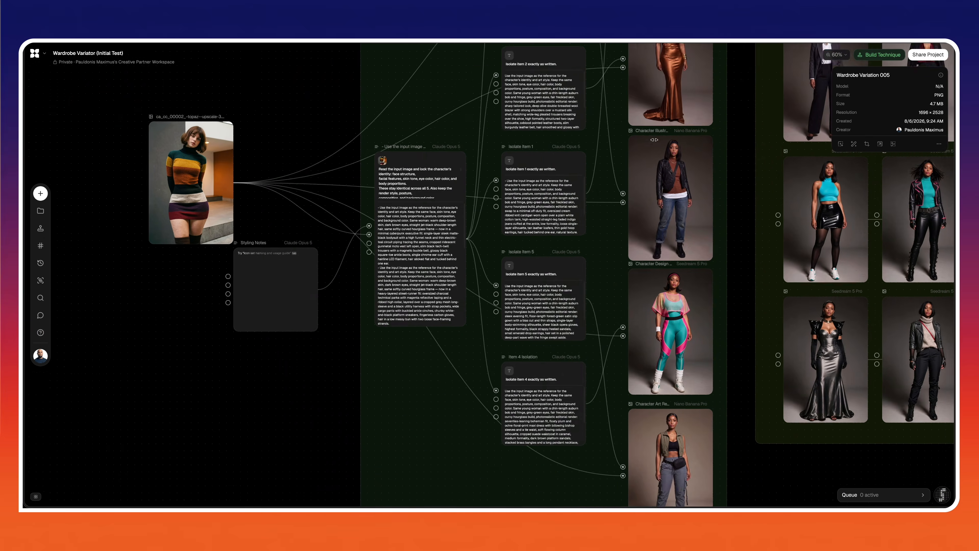
{"action": "scroll", "coordinate": [655, 139], "scroll_direction": "right", "scroll_amount": 5}
{"action": "scroll", "coordinate": [654, 140], "scroll_direction": "down", "scroll_amount": 3}
{"action": "scroll", "coordinate": [237, 160], "scroll_direction": "up", "scroll_amount": 5}
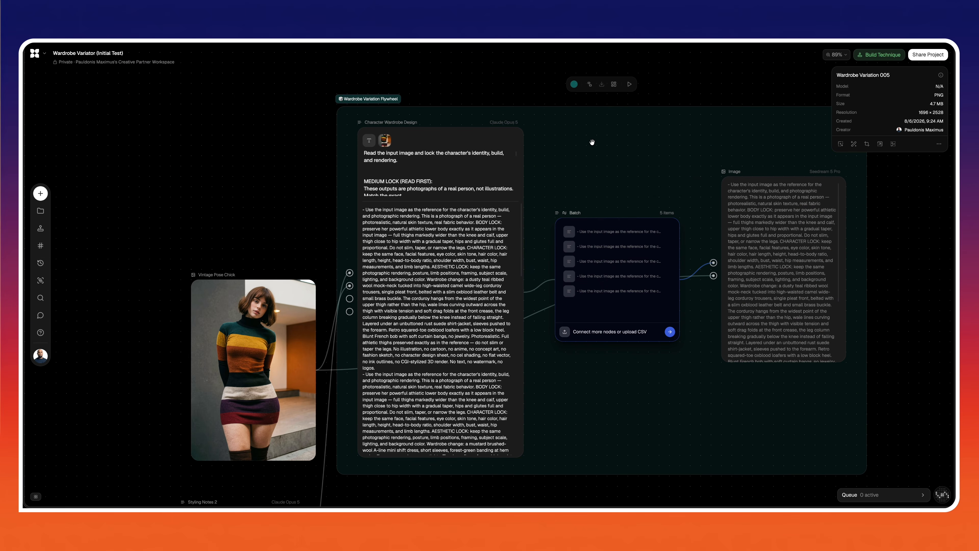
- Enclose Vintage Pose Chick and Styling Notes 2 in a new field, and dissolve that field again
{"action": "left_click", "coordinate": [592, 142]}
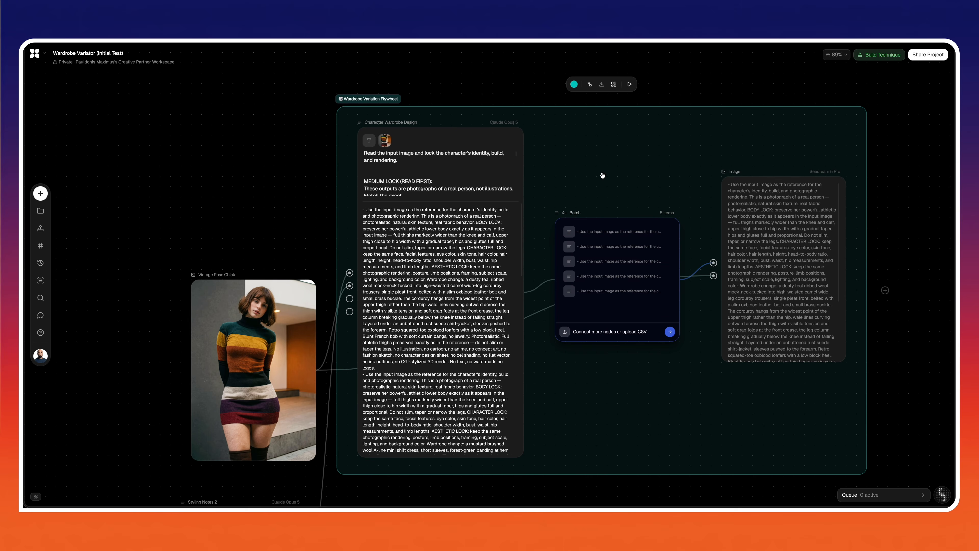
{"action": "left_click", "coordinate": [257, 202]}
{"action": "scroll", "coordinate": [258, 204], "scroll_direction": "down", "scroll_amount": 2}
{"action": "scroll", "coordinate": [258, 204], "scroll_direction": "left", "scroll_amount": 2}
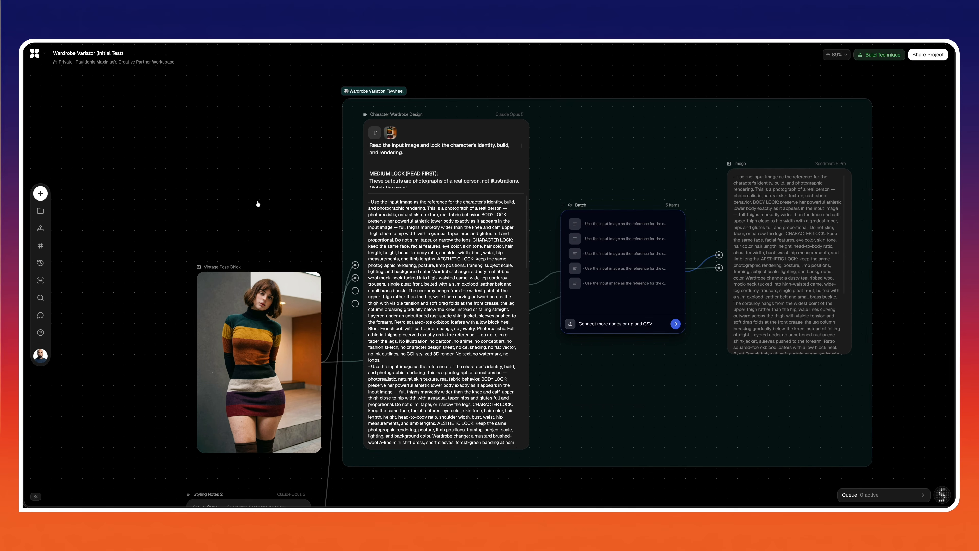
{"action": "left_click_drag", "start_coordinate": [243, 181], "coordinate": [401, 440]}
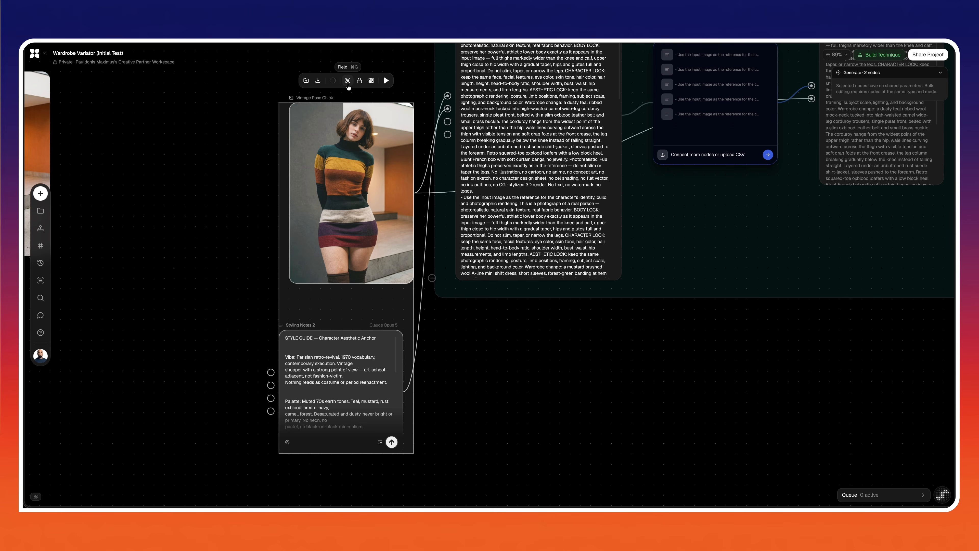
{"action": "left_click", "coordinate": [348, 83]}
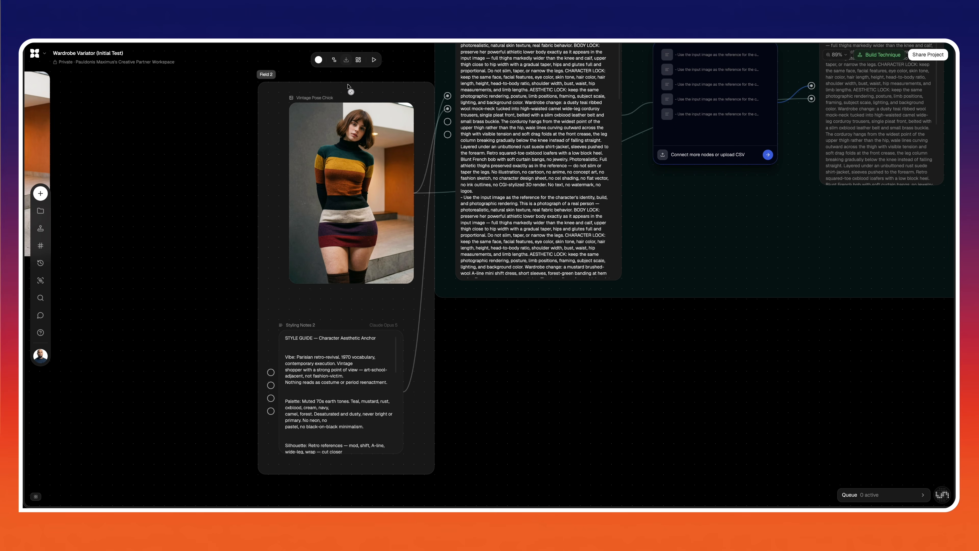
{"action": "left_click", "coordinate": [334, 62]}
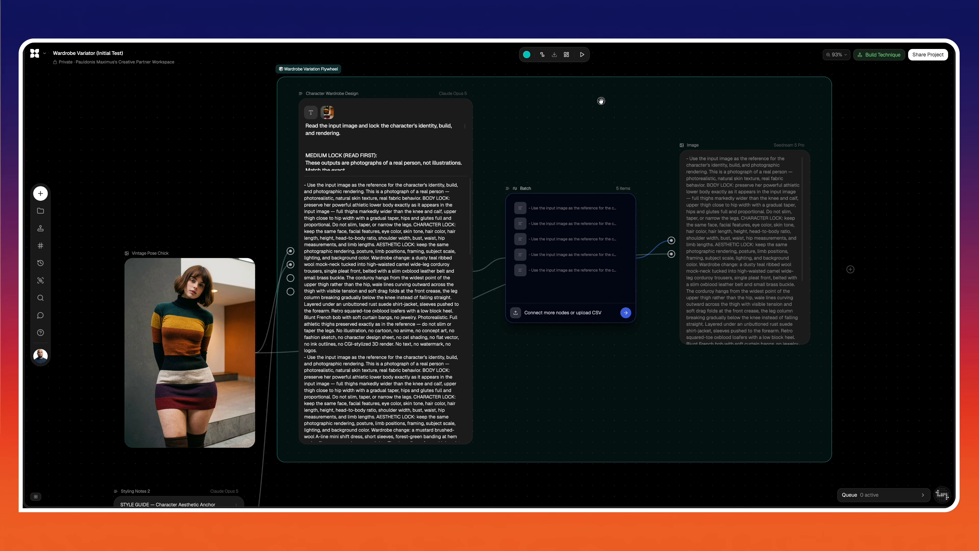
- Move the Wardrobe Variation Flywheel group slightly down and away from Vintage Pose Chick, and run the whole group
{"action": "left_click_drag", "start_coordinate": [601, 101], "coordinate": [621, 130]}
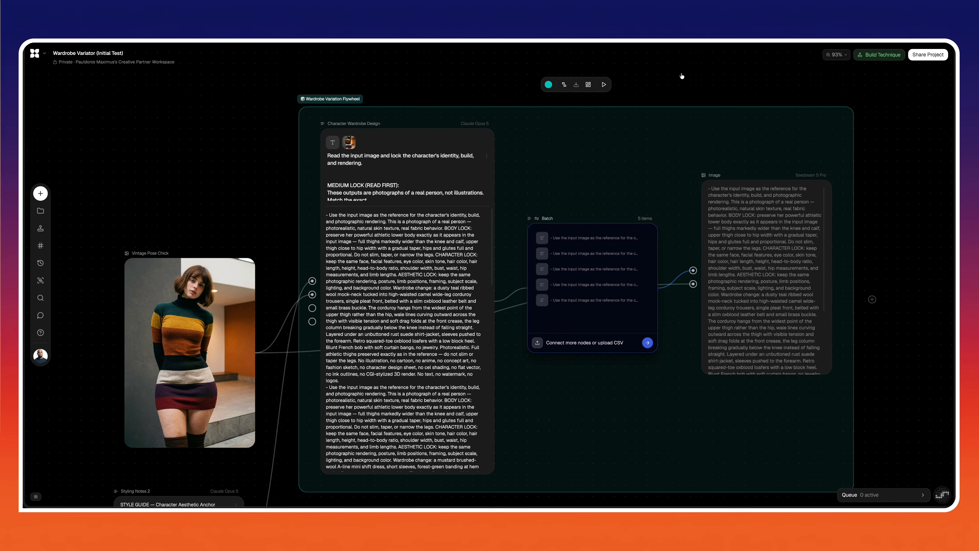
{"action": "scroll", "coordinate": [682, 76], "scroll_direction": "down", "scroll_amount": 3}
{"action": "left_click", "coordinate": [631, 75]}
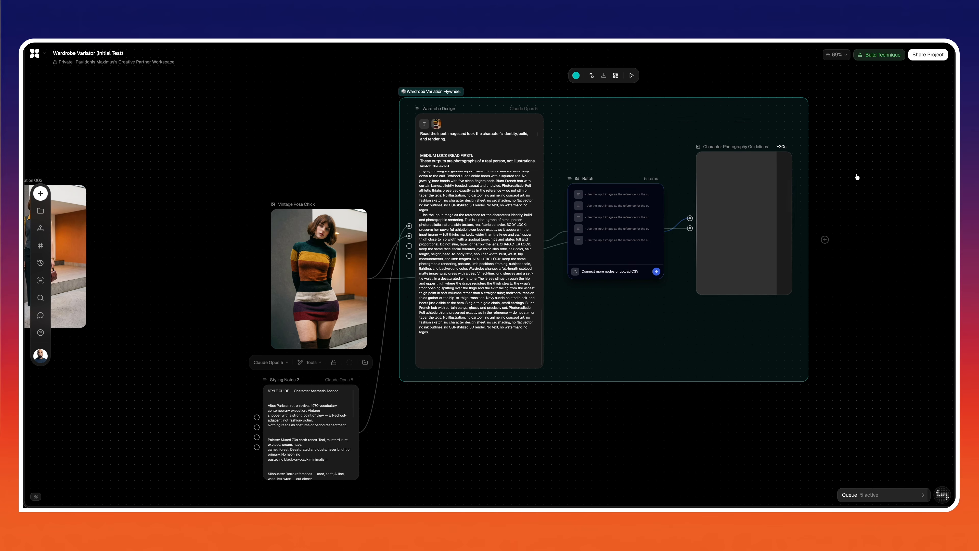
- Review the five batch-generated outfits in the Character Photography Guidelines image node, ending on the first one
{"action": "left_click", "coordinate": [756, 166]}
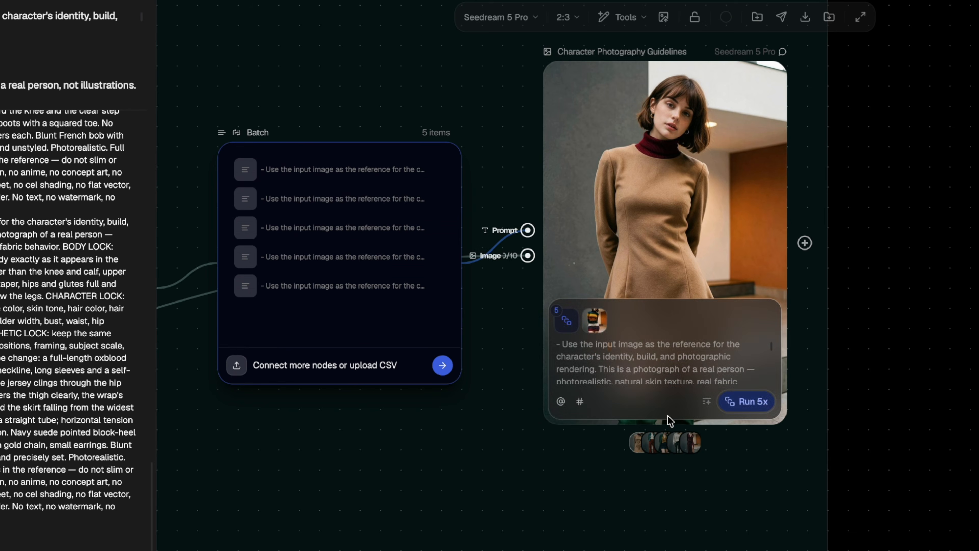
{"action": "left_click", "coordinate": [653, 448]}
{"action": "left_click", "coordinate": [671, 443]}
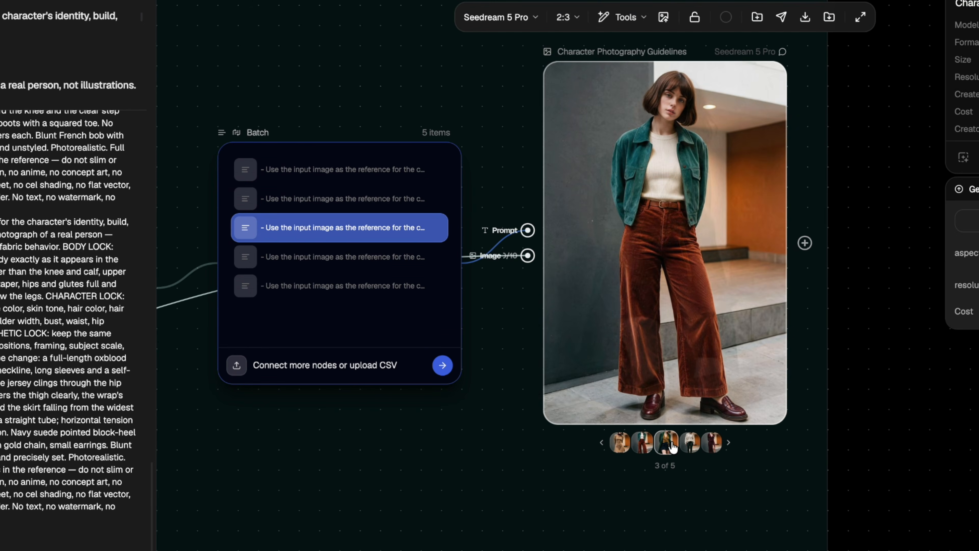
{"action": "left_click", "coordinate": [689, 445]}
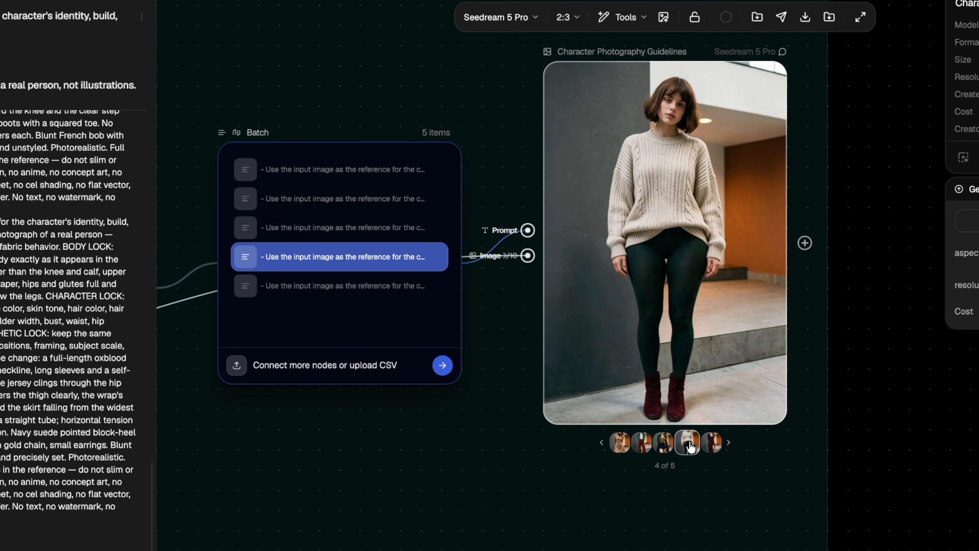
{"action": "left_click", "coordinate": [713, 445]}
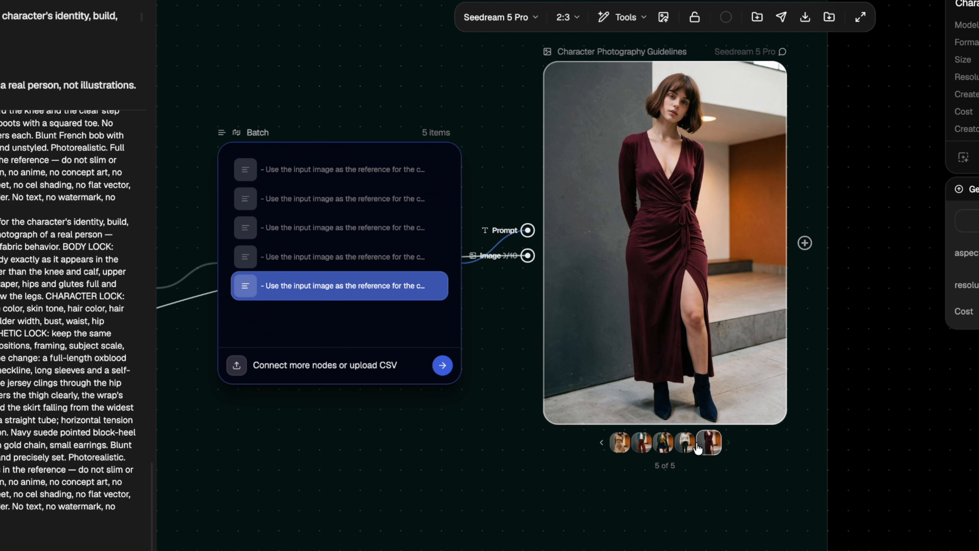
{"action": "left_click", "coordinate": [641, 447]}
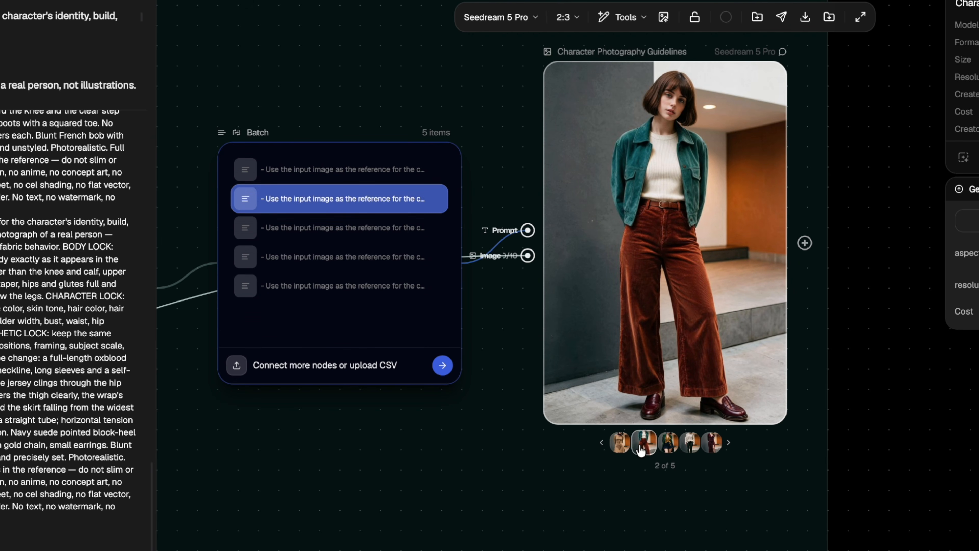
{"action": "left_click", "coordinate": [621, 447]}
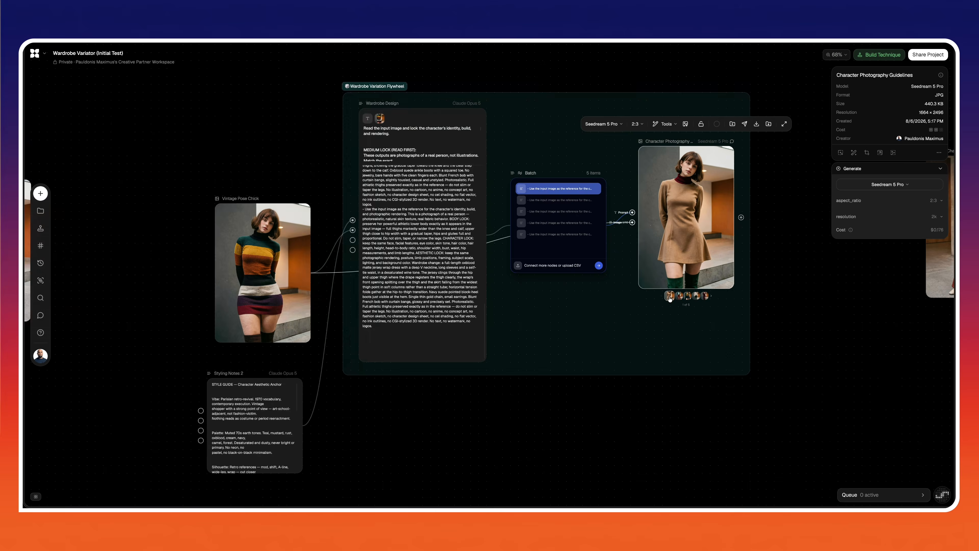
- Delete the entire style guide text from the Styling Notes 2 node
{"action": "scroll", "coordinate": [669, 298], "scroll_direction": "down", "scroll_amount": 5}
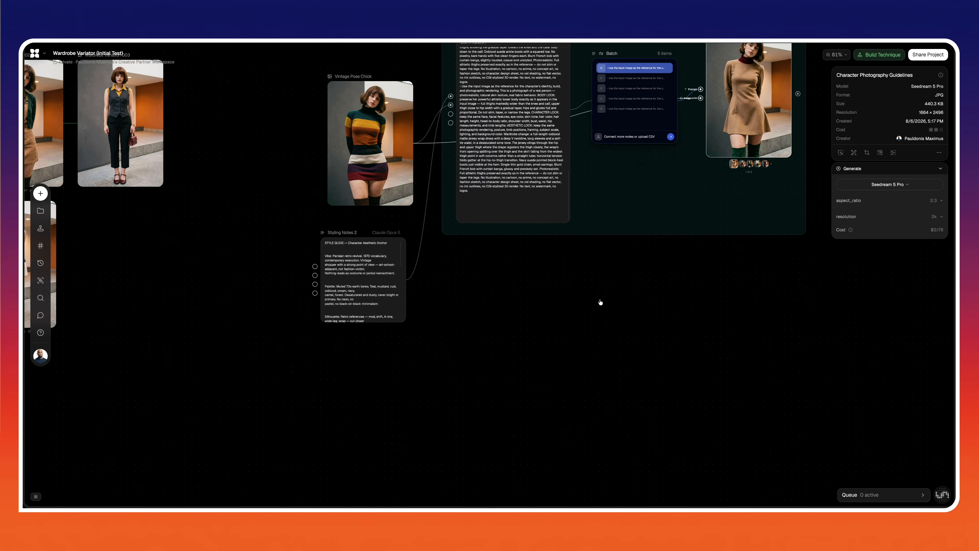
{"action": "scroll", "coordinate": [419, 302], "scroll_direction": "up", "scroll_amount": 2}
{"action": "left_click", "coordinate": [420, 303]}
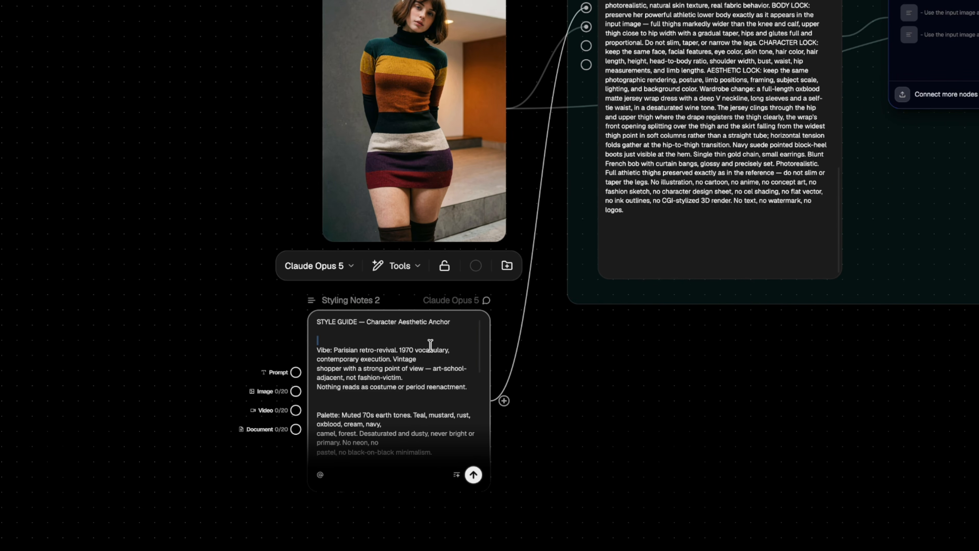
{"action": "key", "text": "super+a"}
{"action": "key", "text": "BackSpace"}
{"action": "left_click", "coordinate": [619, 353]}
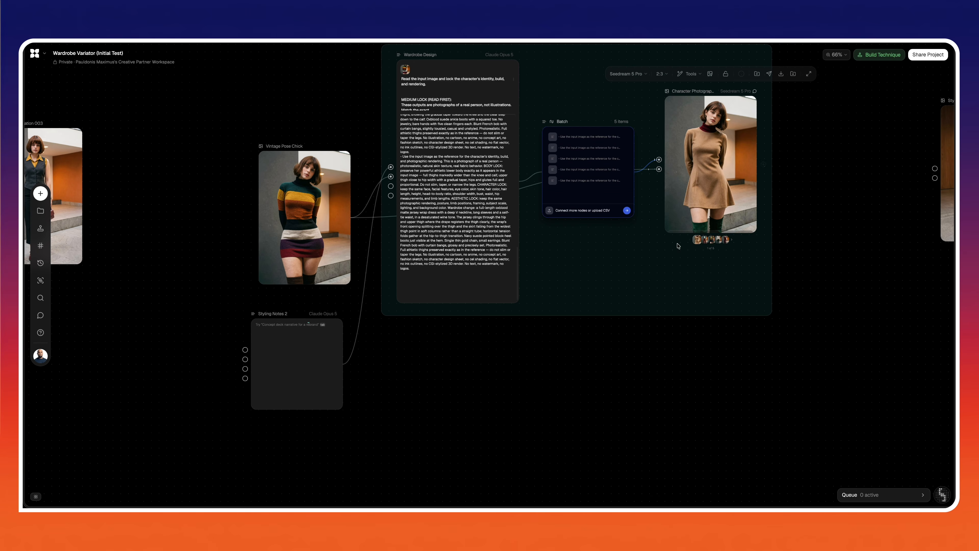
- Show the third outfit of the Character Photography Guidelines node and extract all of its outputs onto the canvas
{"action": "left_click", "coordinate": [704, 239]}
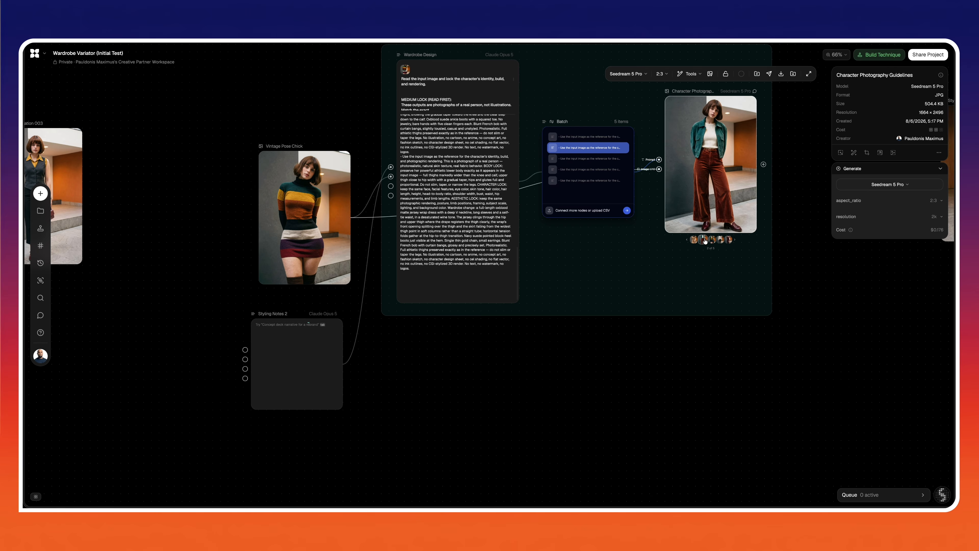
{"action": "scroll", "coordinate": [753, 206], "scroll_direction": "right", "scroll_amount": 10}
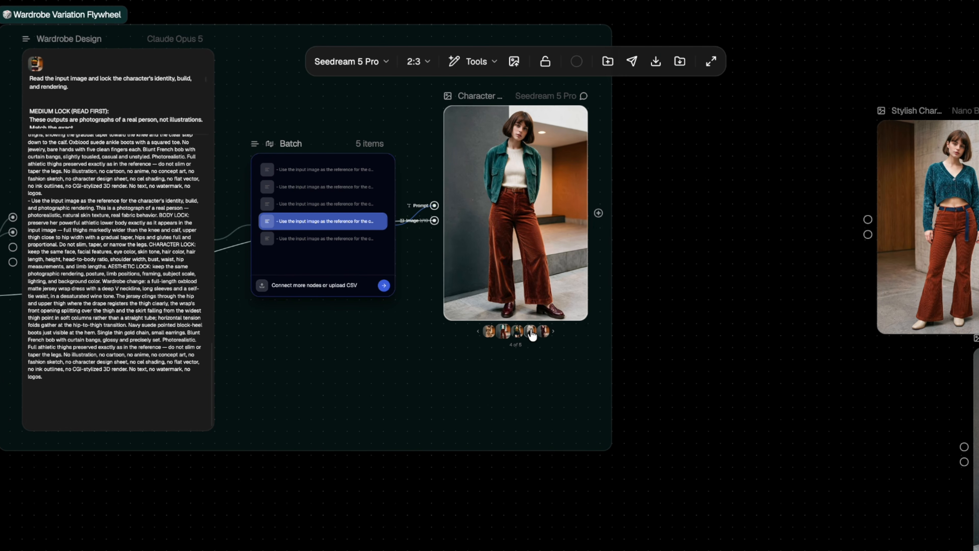
{"action": "left_click", "coordinate": [521, 331]}
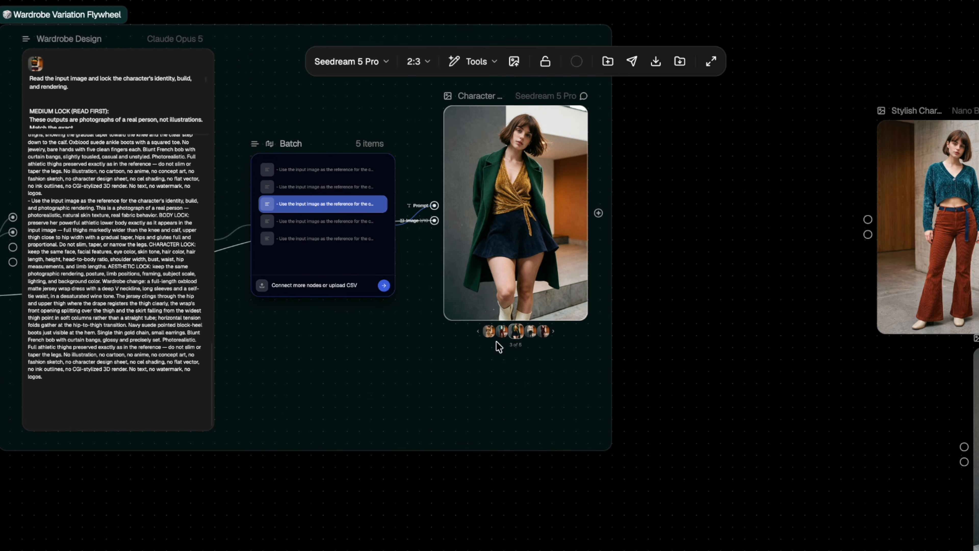
{"action": "right_click", "coordinate": [529, 167]}
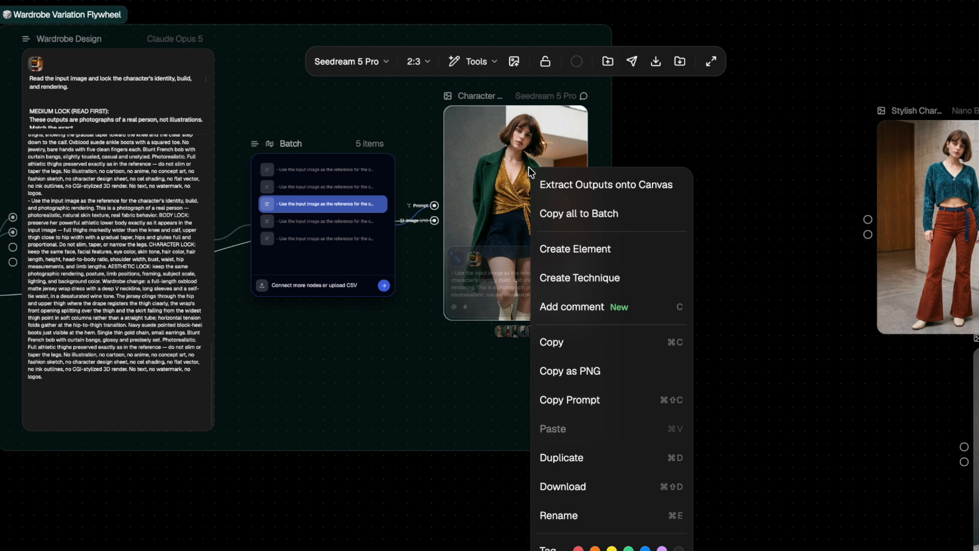
{"action": "left_click", "coordinate": [574, 187]}
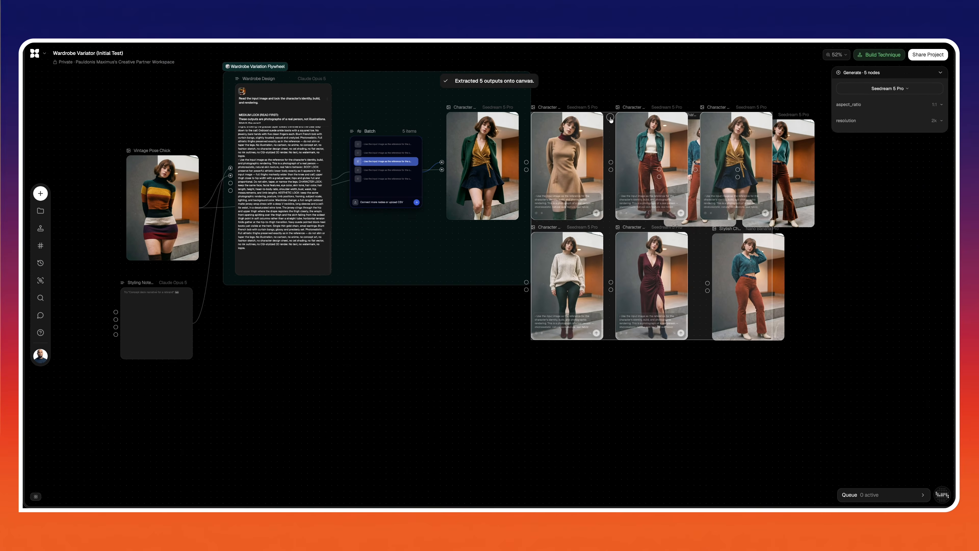
- Arrange the extracted outfit images in two rows beside the existing teal crop-top image, in the open space below the Flywheel group's level
{"action": "left_click", "coordinate": [581, 300]}
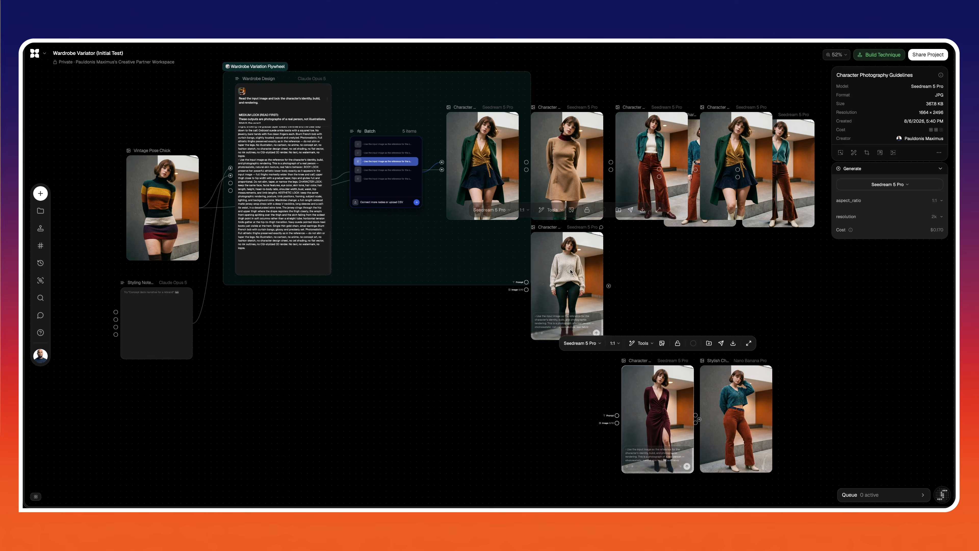
{"action": "left_click_drag", "start_coordinate": [571, 271], "coordinate": [584, 381]}
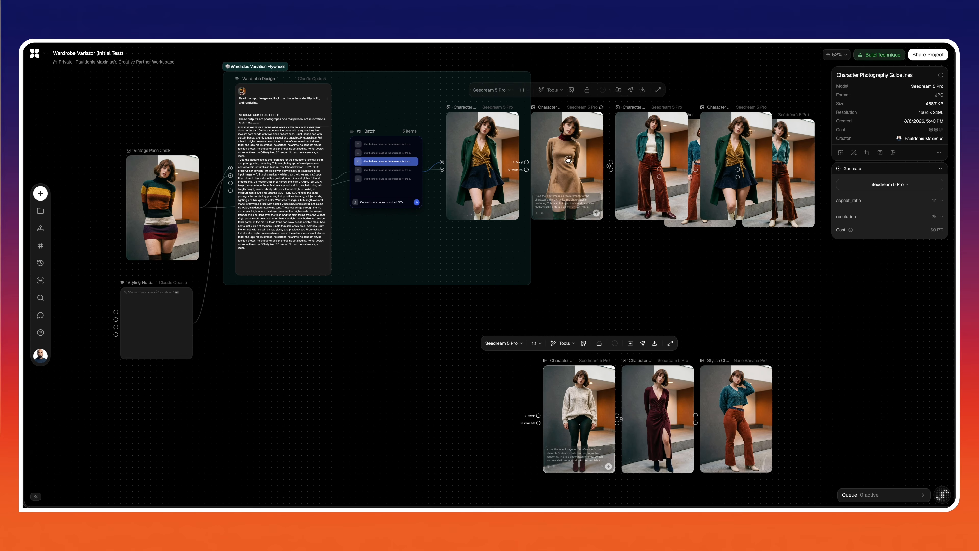
{"action": "left_click_drag", "start_coordinate": [568, 160], "coordinate": [580, 293]}
{"action": "left_click_drag", "start_coordinate": [655, 162], "coordinate": [662, 295]}
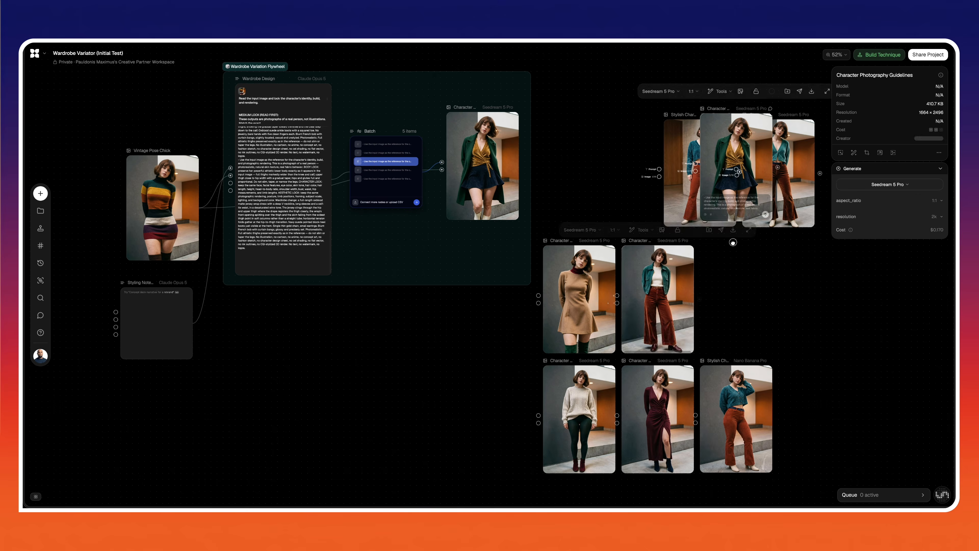
{"action": "left_click_drag", "start_coordinate": [733, 242], "coordinate": [739, 296]}
- Select the six arranged outfit images and autoformat them into an evenly spaced grid
{"action": "scroll", "coordinate": [713, 336], "scroll_direction": "down", "scroll_amount": 3}
{"action": "left_click_drag", "start_coordinate": [711, 339], "coordinate": [447, 136]}
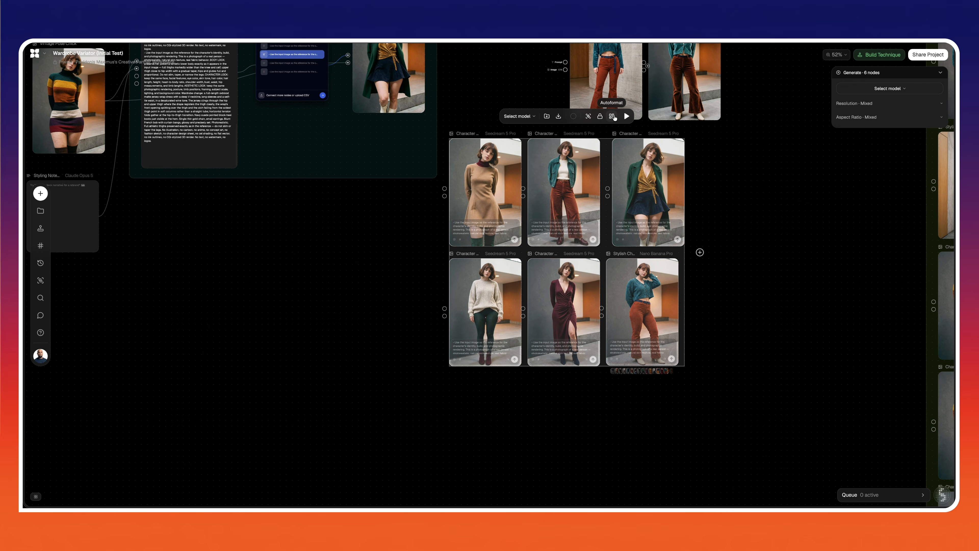
{"action": "left_click", "coordinate": [611, 116]}
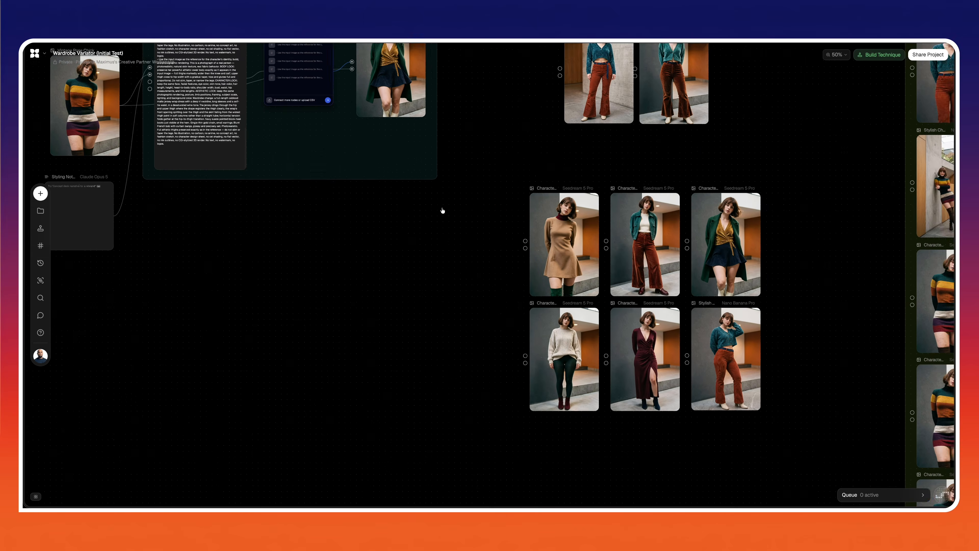
{"action": "scroll", "coordinate": [442, 212], "scroll_direction": "down", "scroll_amount": 5}
{"action": "scroll", "coordinate": [574, 233], "scroll_direction": "down", "scroll_amount": 5}
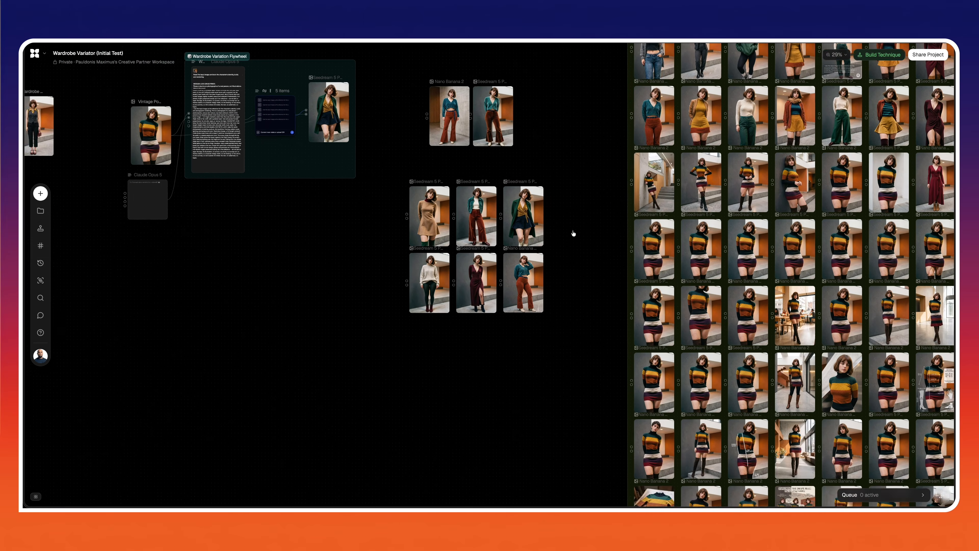
- Examine the upper rows of the separate four-column outfit grid beyond the large Field 1 group, at close range
{"action": "scroll", "coordinate": [573, 233], "scroll_direction": "down", "scroll_amount": 5}
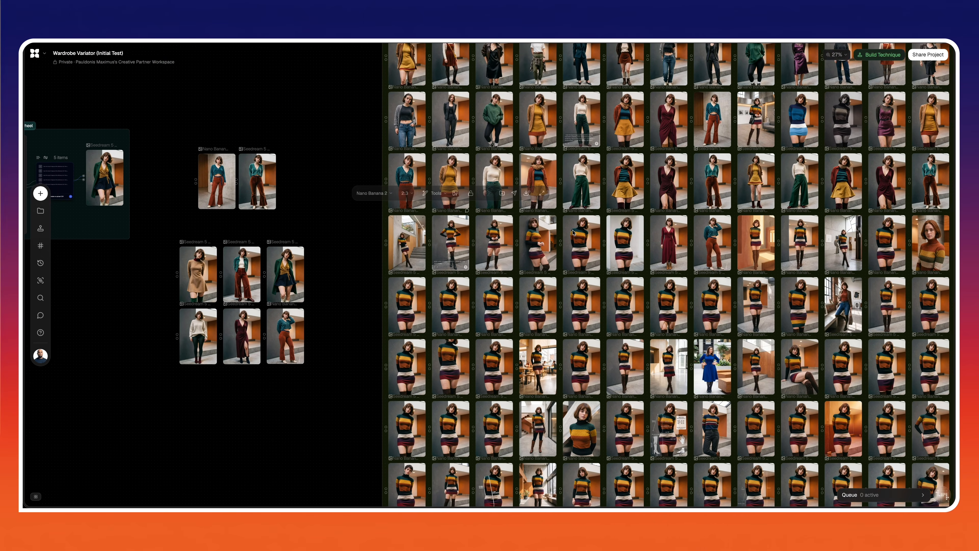
{"action": "scroll", "coordinate": [578, 233], "scroll_direction": "right", "scroll_amount": 1}
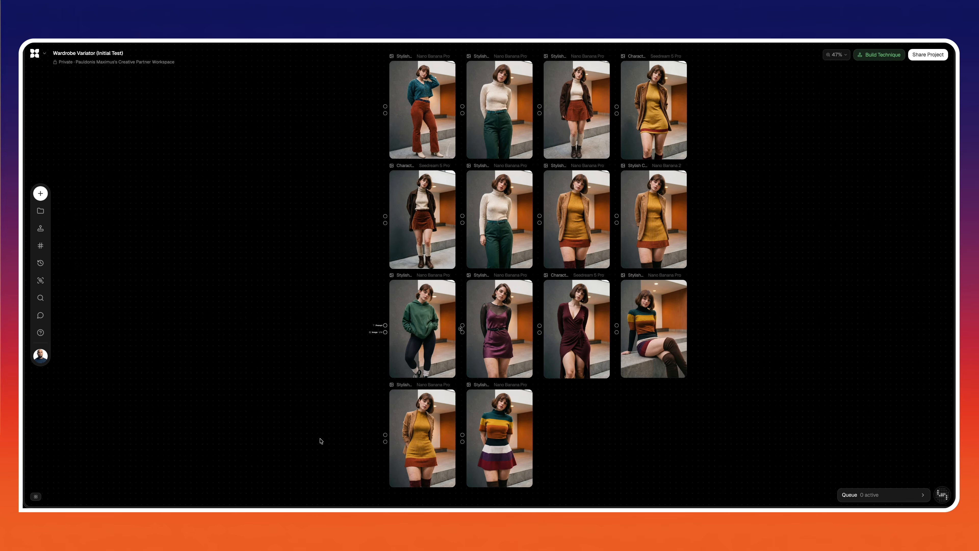
{"action": "scroll", "coordinate": [320, 440], "scroll_direction": "up", "scroll_amount": 2}
{"action": "scroll", "coordinate": [320, 441], "scroll_direction": "up", "scroll_amount": 3}
{"action": "scroll", "coordinate": [320, 440], "scroll_direction": "up", "scroll_amount": 2}
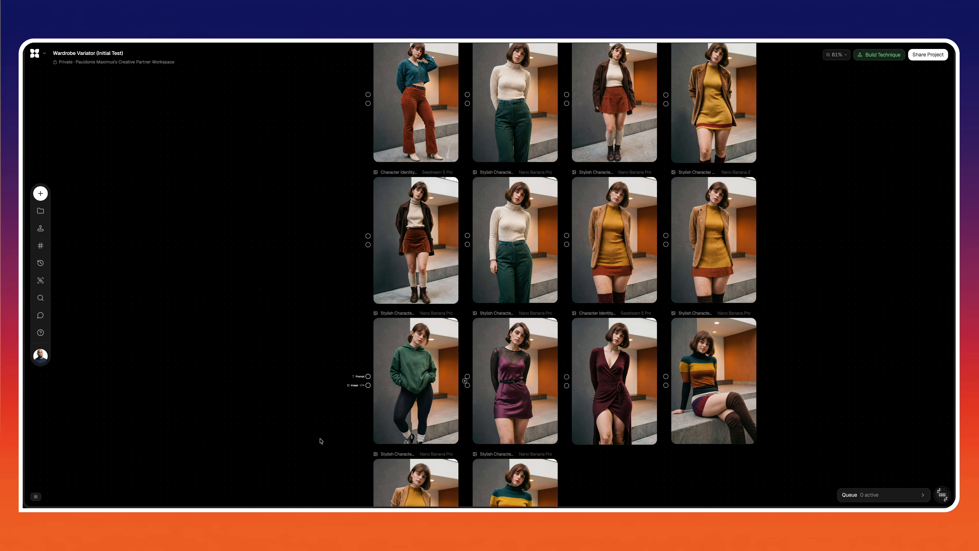
{"action": "scroll", "coordinate": [320, 441], "scroll_direction": "up", "scroll_amount": 3}
{"action": "scroll", "coordinate": [320, 441], "scroll_direction": "up", "scroll_amount": 3}
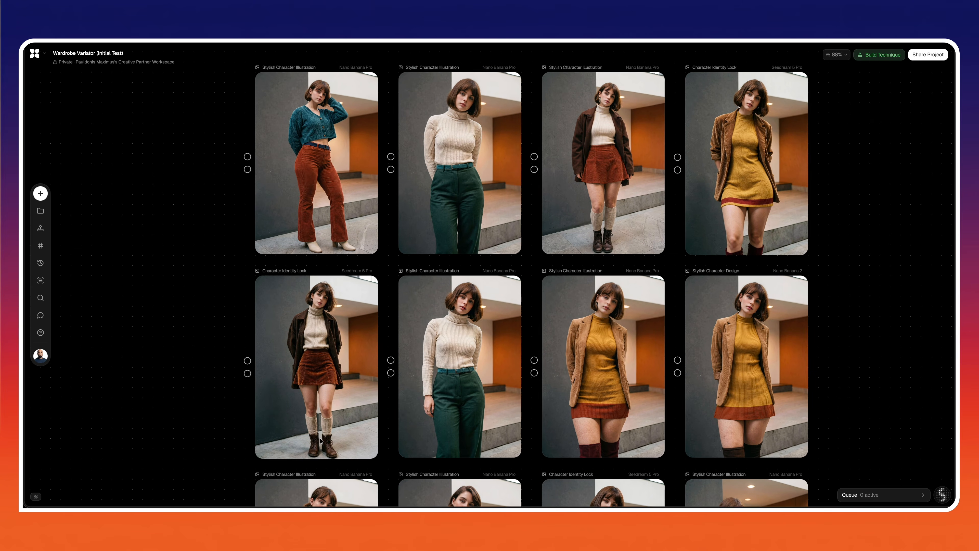
{"action": "scroll", "coordinate": [320, 441], "scroll_direction": "up", "scroll_amount": 3}
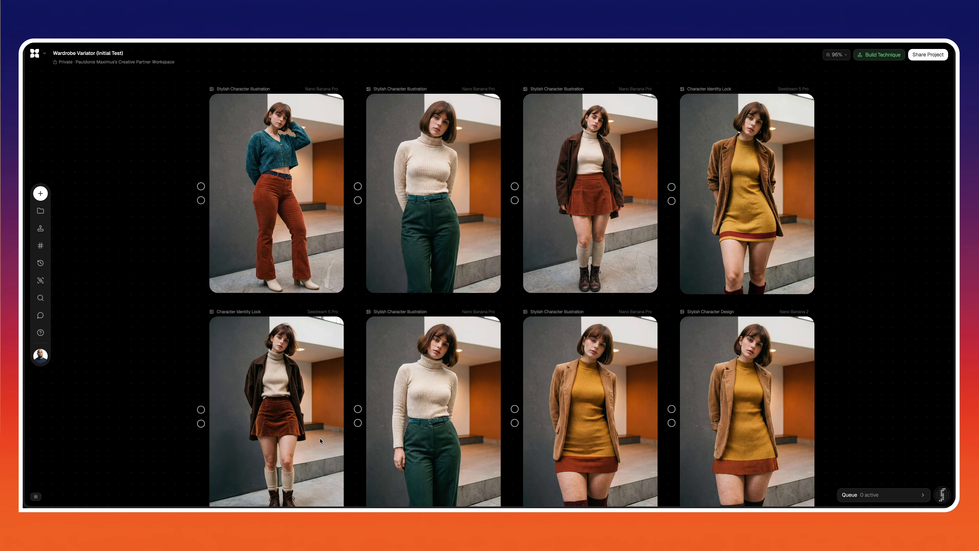
{"action": "scroll", "coordinate": [320, 441], "scroll_direction": "up", "scroll_amount": 3}
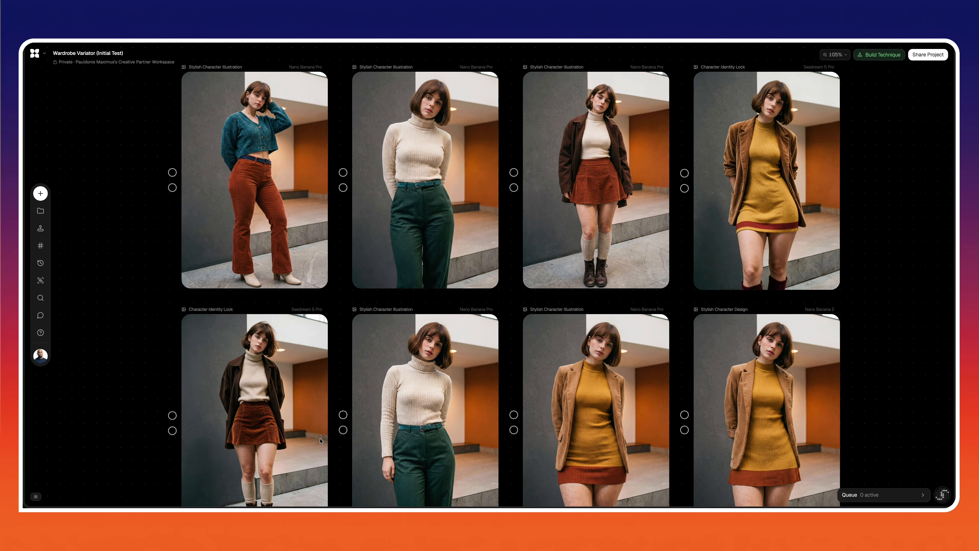
{"action": "scroll", "coordinate": [320, 441], "scroll_direction": "up", "scroll_amount": 1}
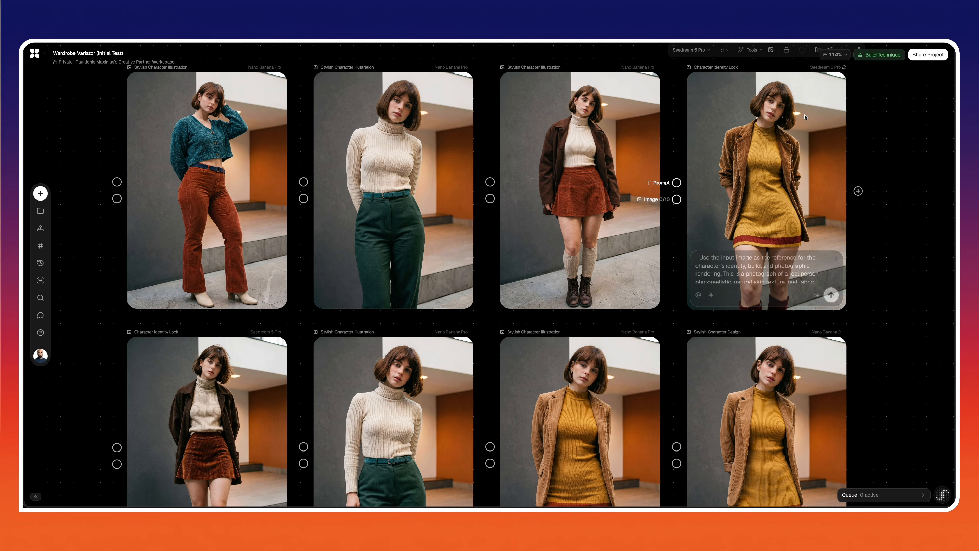
- Review the remaining rows of the four-column outfit grid down to the striped short-sleeve dress, ending on an overview of the set
{"action": "scroll", "coordinate": [803, 117], "scroll_direction": "down", "scroll_amount": 5}
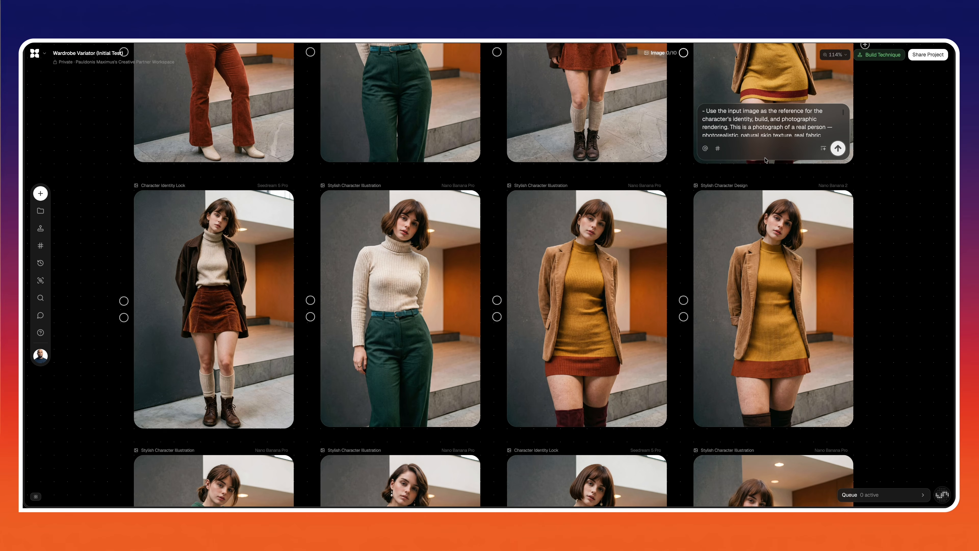
{"action": "scroll", "coordinate": [752, 248], "scroll_direction": "down", "scroll_amount": 5}
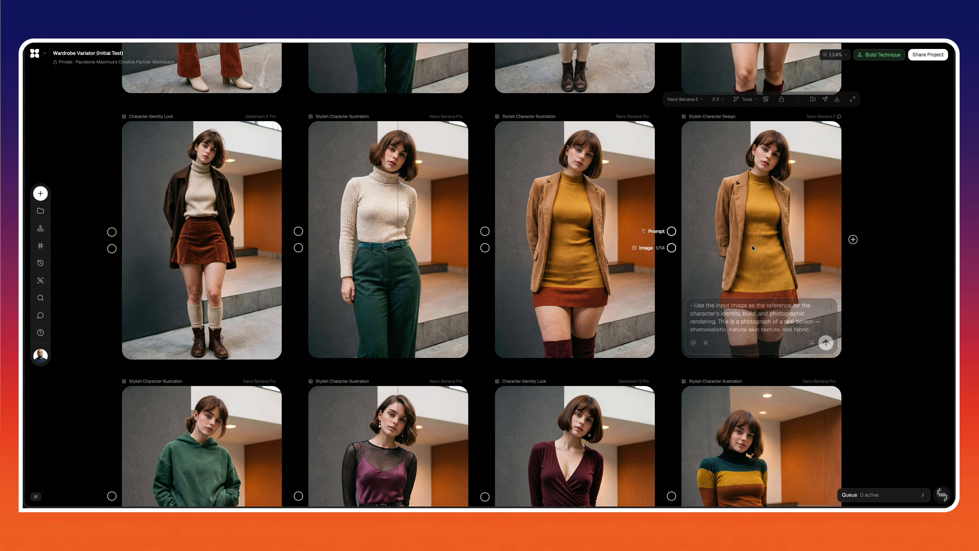
{"action": "scroll", "coordinate": [753, 248], "scroll_direction": "down", "scroll_amount": 4}
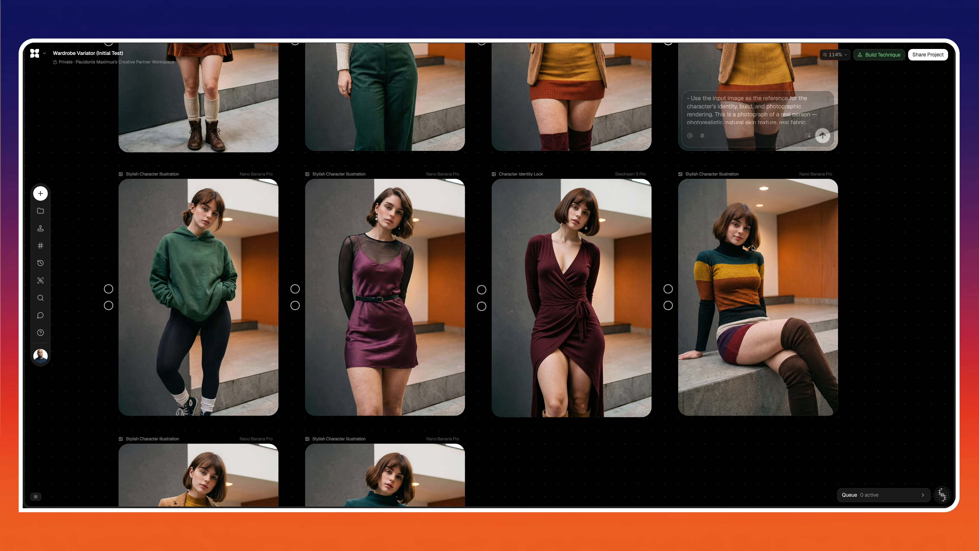
{"action": "scroll", "coordinate": [753, 248], "scroll_direction": "down", "scroll_amount": 6}
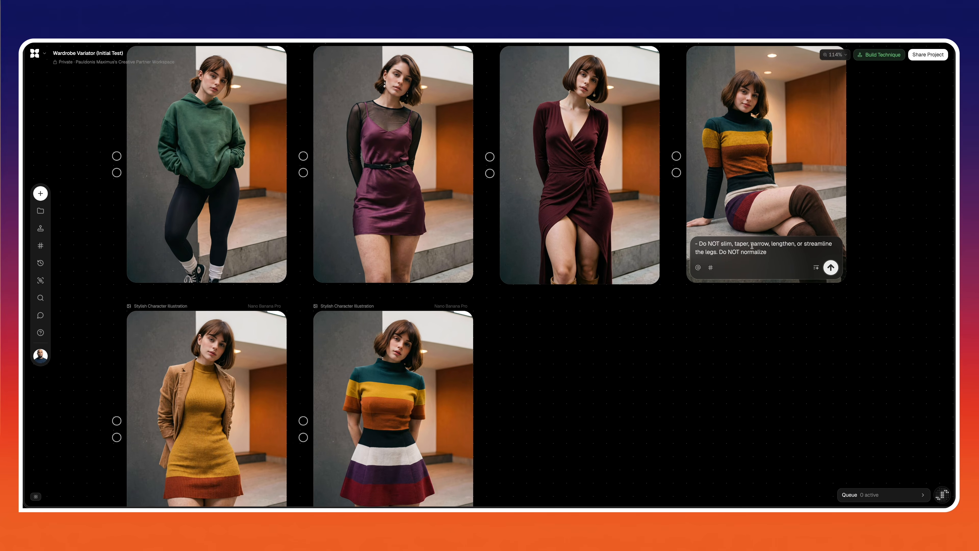
{"action": "scroll", "coordinate": [704, 350], "scroll_direction": "down", "scroll_amount": 2}
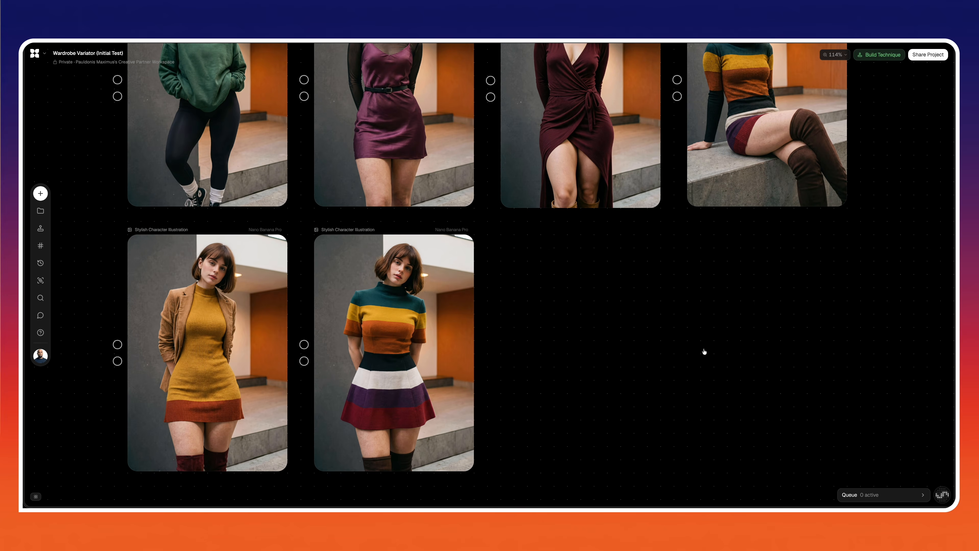
{"action": "scroll", "coordinate": [704, 351], "scroll_direction": "down", "scroll_amount": 5}
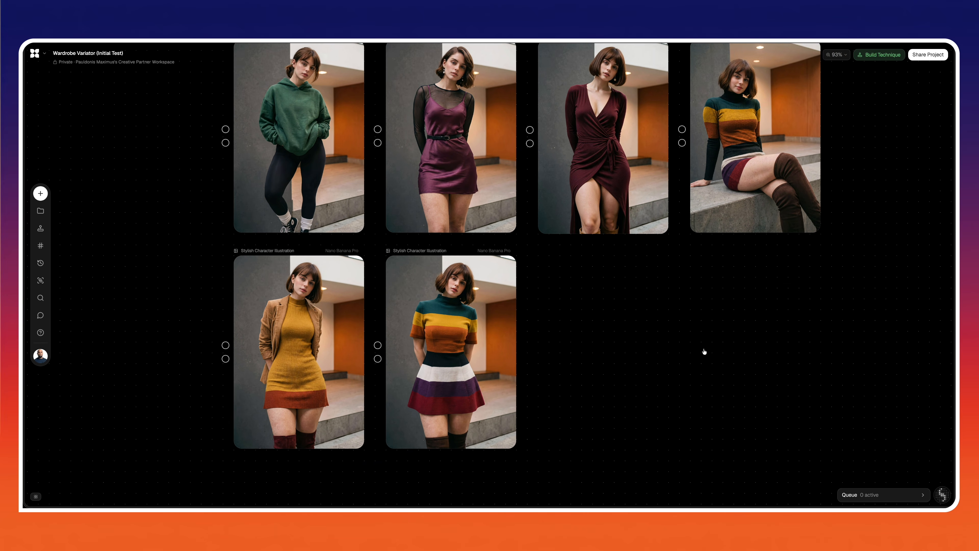
{"action": "scroll", "coordinate": [704, 350], "scroll_direction": "down", "scroll_amount": 7}
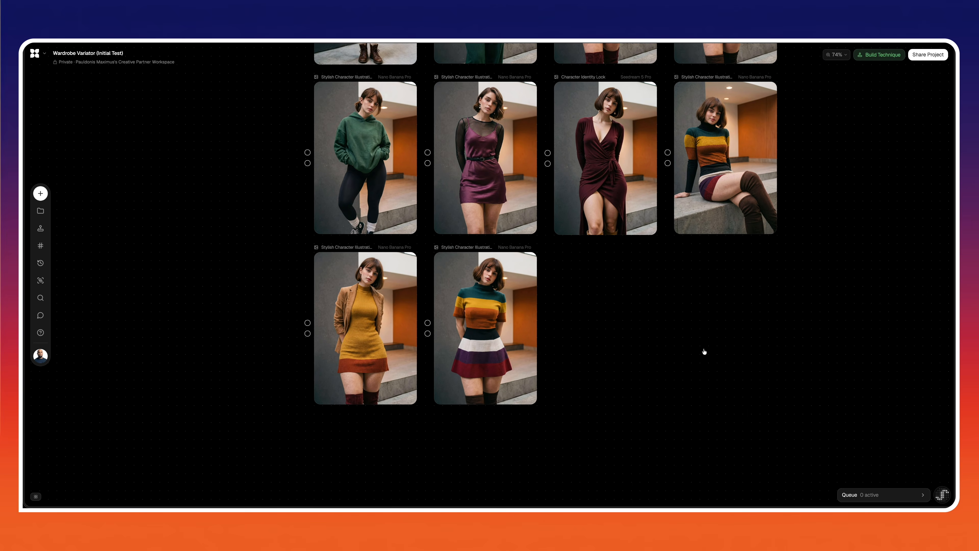
{"action": "scroll", "coordinate": [704, 351], "scroll_direction": "down", "scroll_amount": 5}
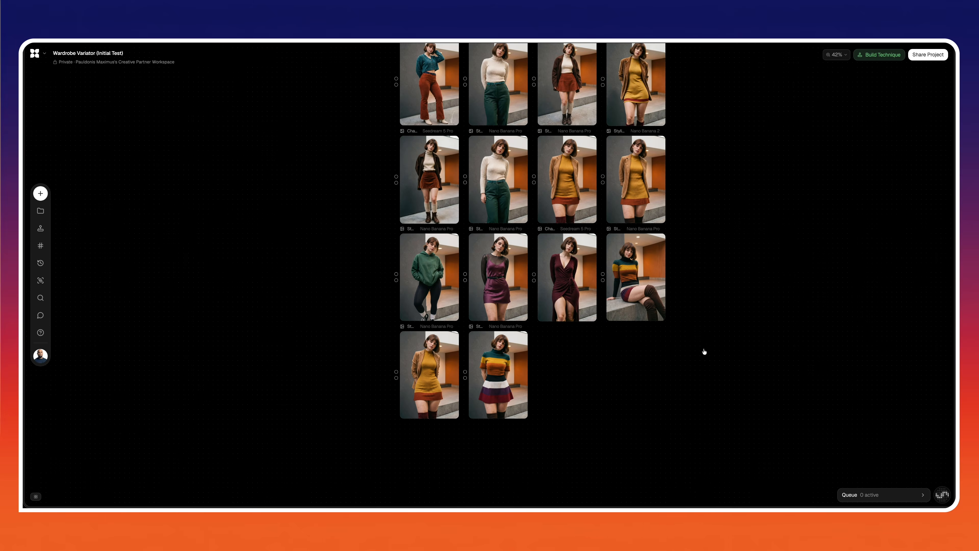
- View the seated striped-sweater image from the grid's third row at full size, and return to the canvas
{"action": "left_click", "coordinate": [564, 285]}
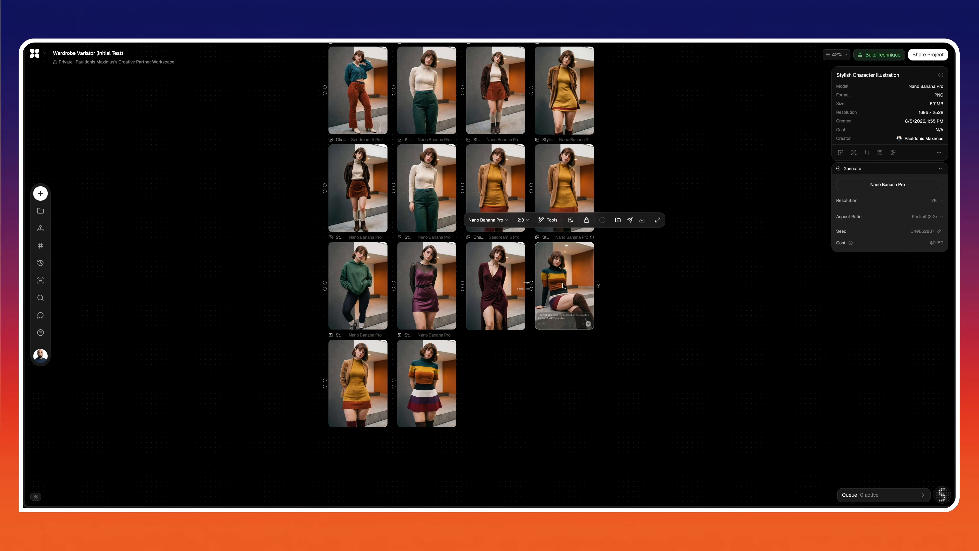
{"action": "double_click", "coordinate": [564, 286]}
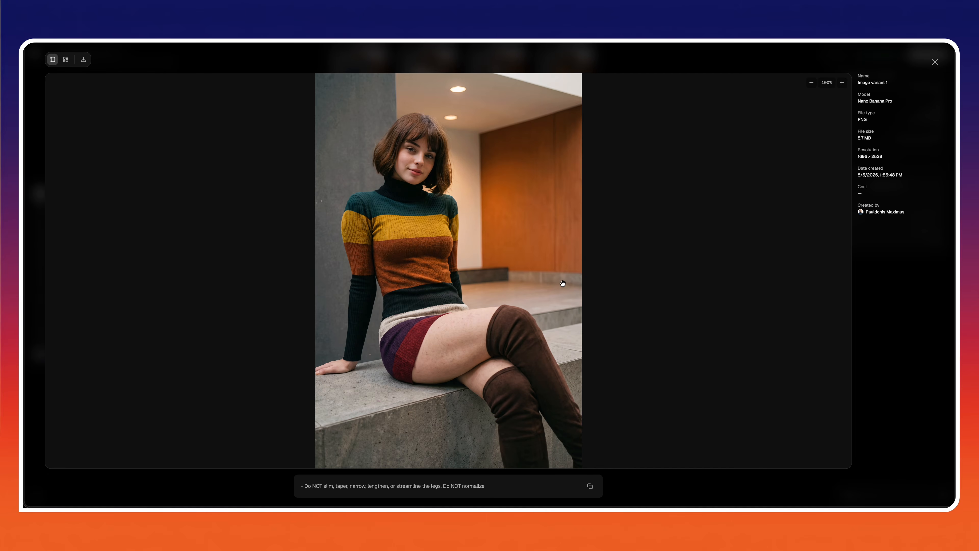
{"action": "key", "text": "Escape"}
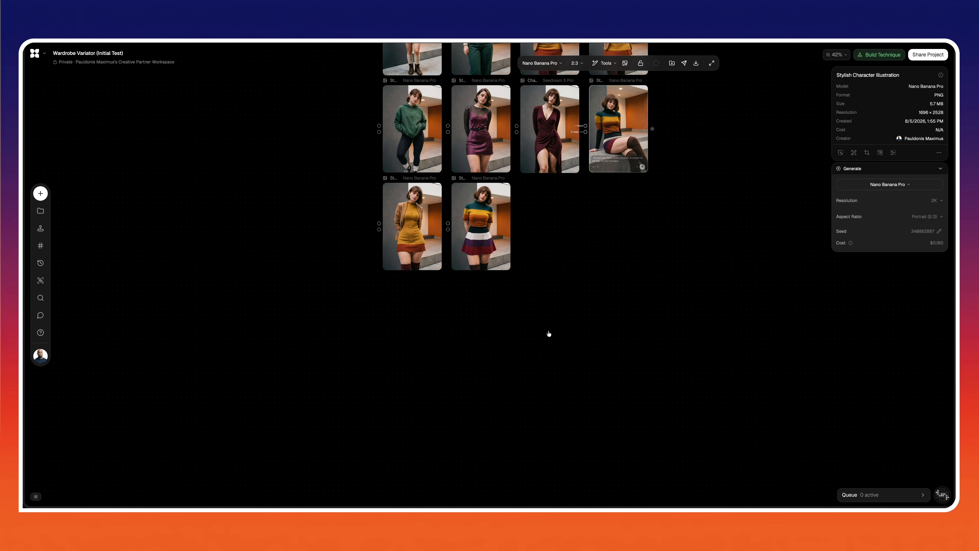
- Look through the Field 1 group's character images, comparing the striped-sweater poses, settings and outfit variations
{"action": "scroll", "coordinate": [549, 334], "scroll_direction": "down", "scroll_amount": 8}
{"action": "scroll", "coordinate": [548, 333], "scroll_direction": "left", "scroll_amount": 5}
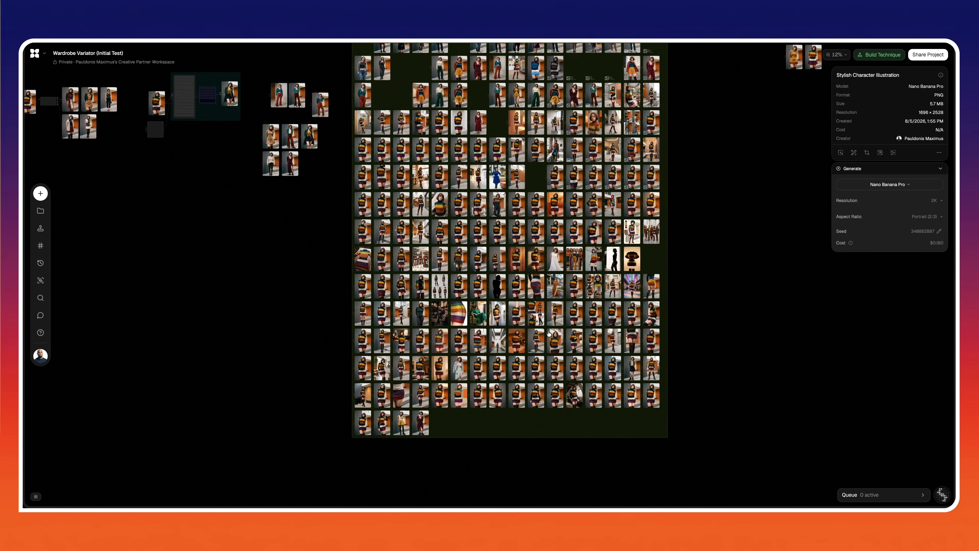
{"action": "scroll", "coordinate": [549, 333], "scroll_direction": "up", "scroll_amount": 8}
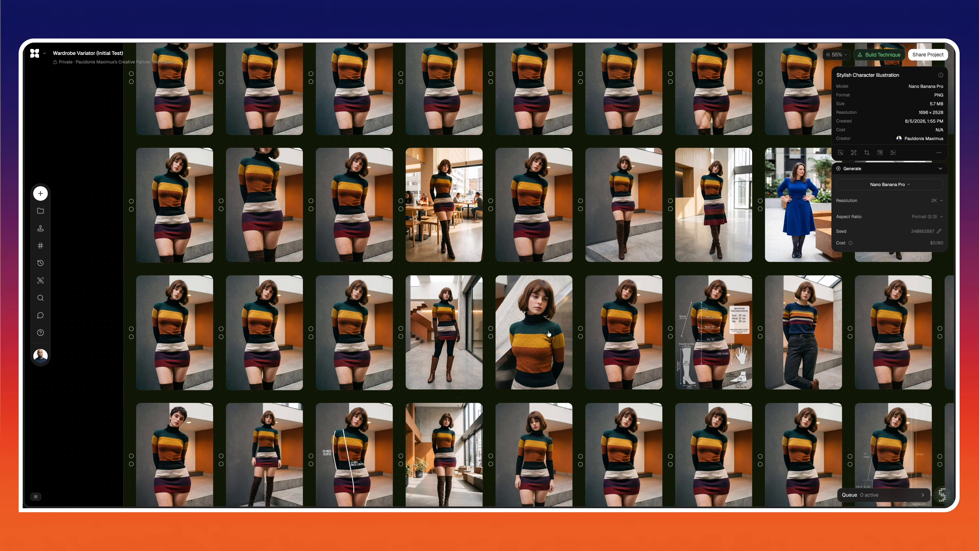
{"action": "scroll", "coordinate": [549, 333], "scroll_direction": "up", "scroll_amount": 3}
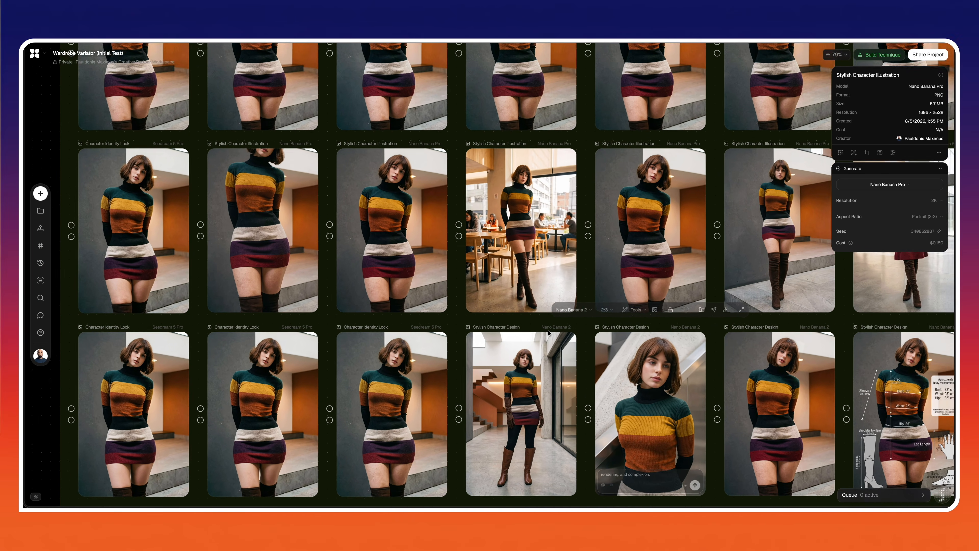
{"action": "scroll", "coordinate": [549, 332], "scroll_direction": "down", "scroll_amount": 2}
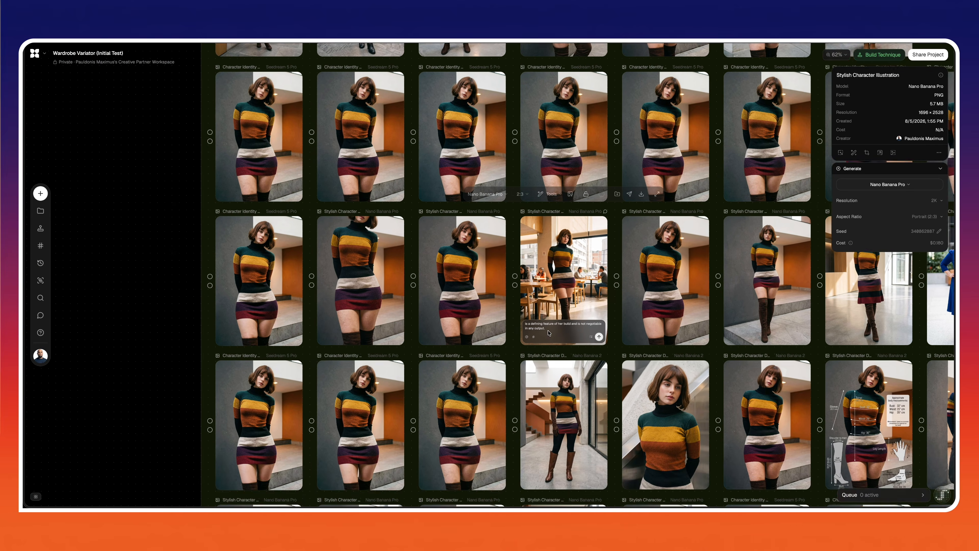
{"action": "scroll", "coordinate": [548, 331], "scroll_direction": "up", "scroll_amount": 4}
{"action": "scroll", "coordinate": [548, 331], "scroll_direction": "right", "scroll_amount": 2}
{"action": "scroll", "coordinate": [549, 330], "scroll_direction": "up", "scroll_amount": 2}
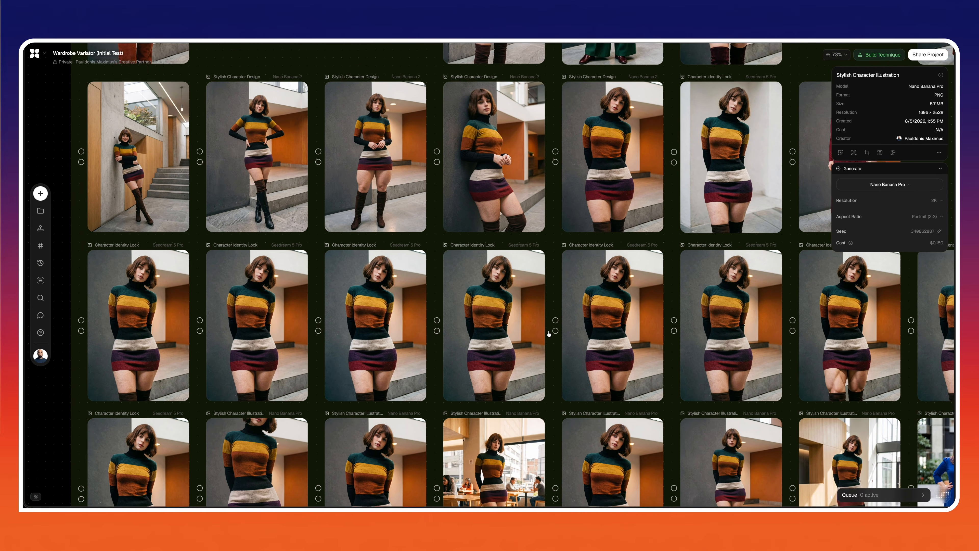
{"action": "scroll", "coordinate": [549, 334], "scroll_direction": "up", "scroll_amount": 3}
{"action": "scroll", "coordinate": [549, 333], "scroll_direction": "right", "scroll_amount": 3}
{"action": "scroll", "coordinate": [549, 333], "scroll_direction": "down", "scroll_amount": 2}
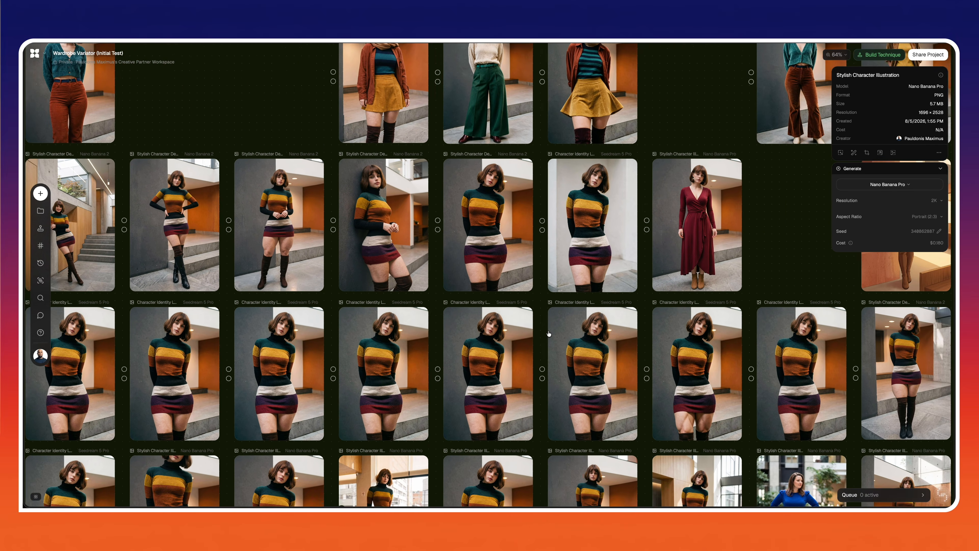
{"action": "scroll", "coordinate": [548, 333], "scroll_direction": "down", "scroll_amount": 5}
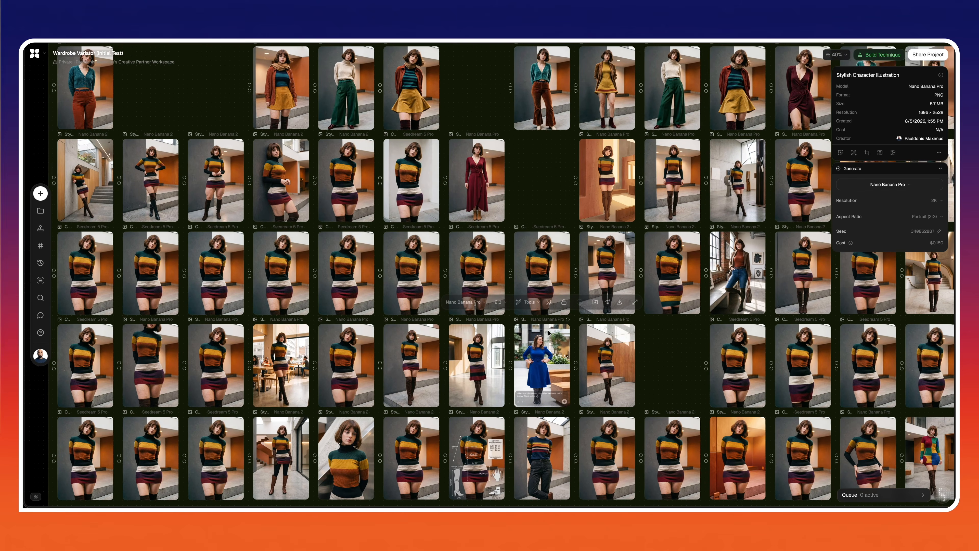
{"action": "scroll", "coordinate": [549, 332], "scroll_direction": "down", "scroll_amount": 5}
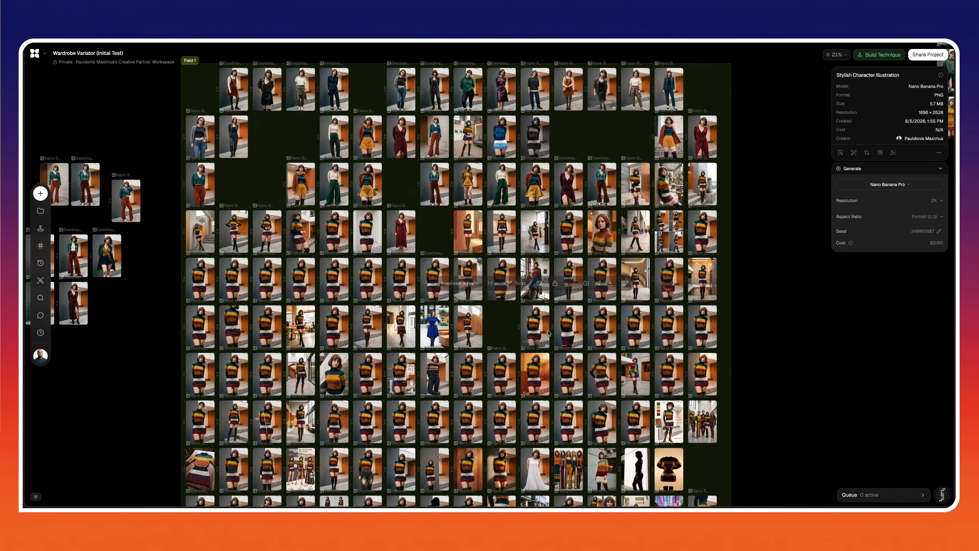
- Return to the separate four-column outfit grid and deselect the seated striped-sweater image
{"action": "scroll", "coordinate": [548, 333], "scroll_direction": "down", "scroll_amount": 1}
{"action": "scroll", "coordinate": [548, 334], "scroll_direction": "right", "scroll_amount": 6}
{"action": "scroll", "coordinate": [548, 333], "scroll_direction": "up", "scroll_amount": 6}
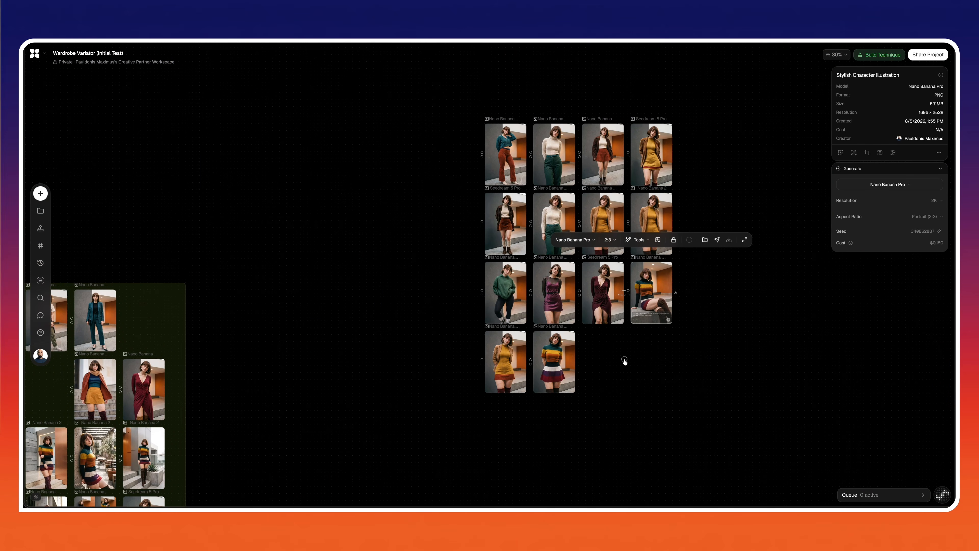
{"action": "left_click", "coordinate": [624, 359]}
{"action": "scroll", "coordinate": [624, 361], "scroll_direction": "up", "scroll_amount": 1}
{"action": "scroll", "coordinate": [624, 360], "scroll_direction": "up", "scroll_amount": 2}
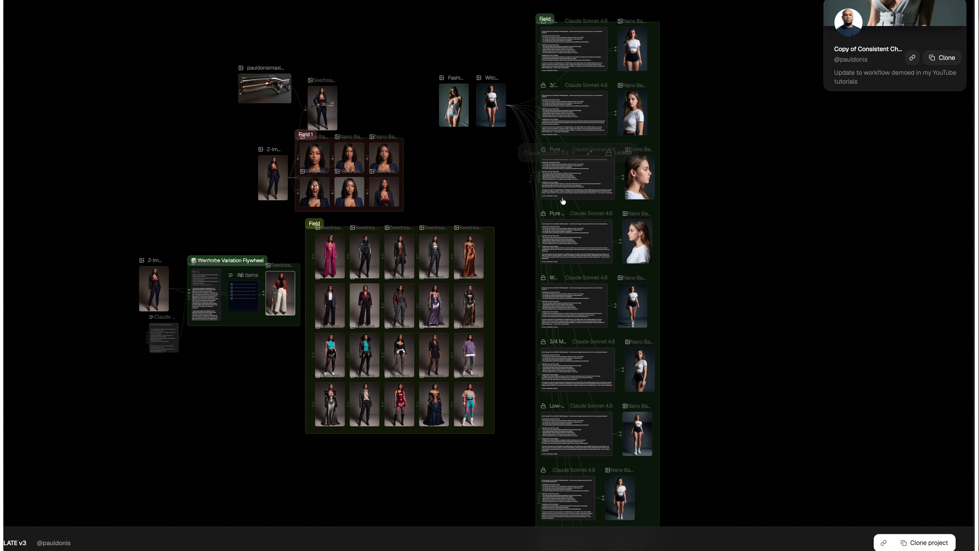
- Examine the shared template project's Wardrobe Variation Flywheel and adjacent Field of outfit variations, including how they sit within the whole workflow
{"action": "scroll", "coordinate": [204, 367], "scroll_direction": "up", "scroll_amount": 3}
{"action": "scroll", "coordinate": [204, 368], "scroll_direction": "up", "scroll_amount": 5}
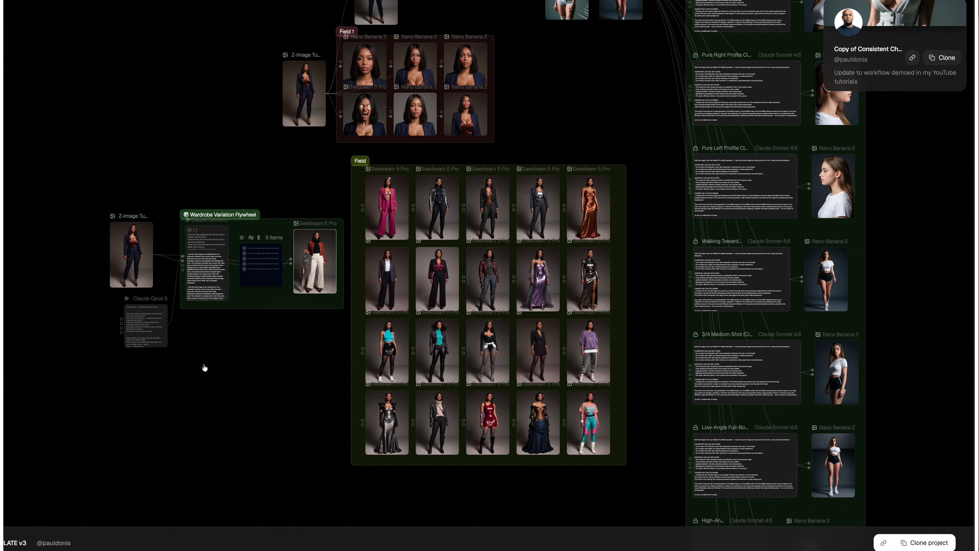
{"action": "scroll", "coordinate": [205, 367], "scroll_direction": "up", "scroll_amount": 2}
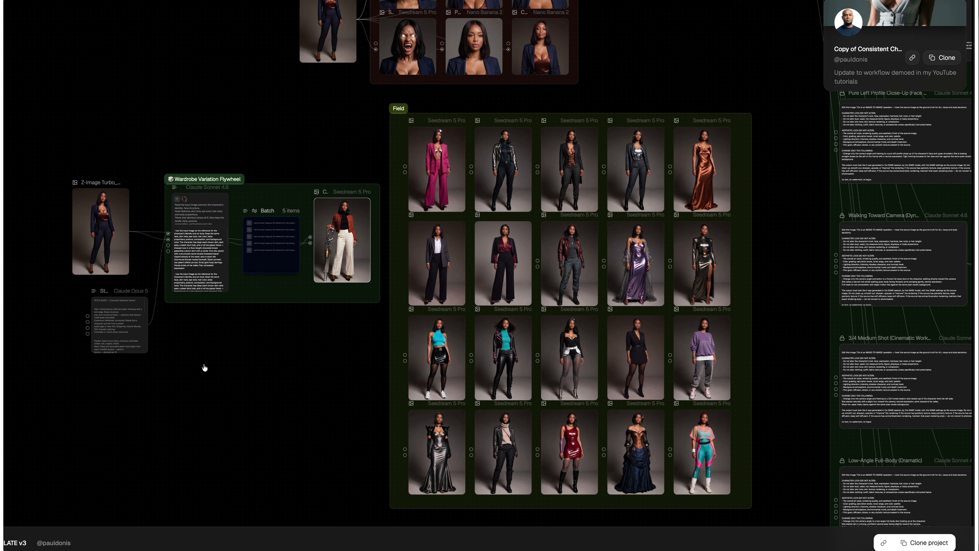
{"action": "scroll", "coordinate": [204, 367], "scroll_direction": "up", "scroll_amount": 2}
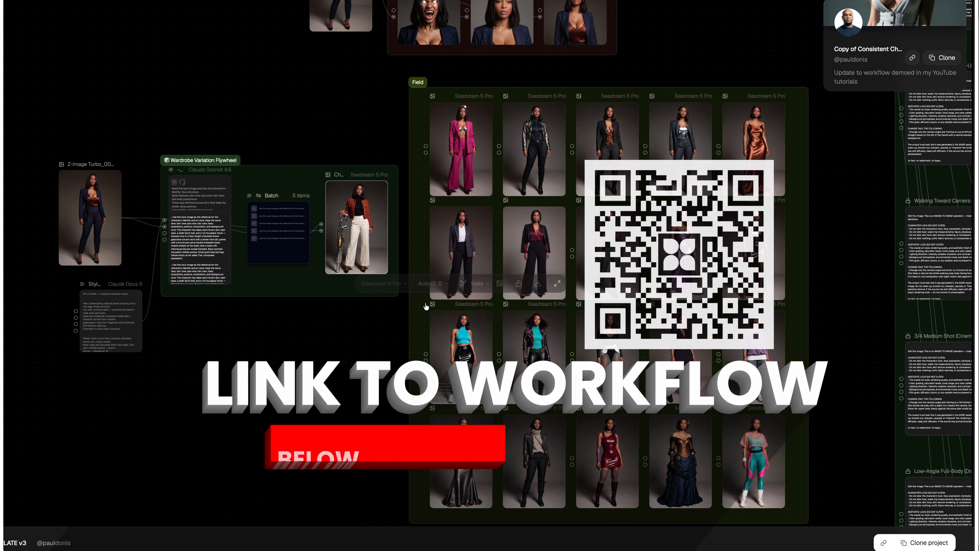
{"action": "scroll", "coordinate": [434, 305], "scroll_direction": "down", "scroll_amount": 5}
{"action": "scroll", "coordinate": [426, 306], "scroll_direction": "down", "scroll_amount": 3}
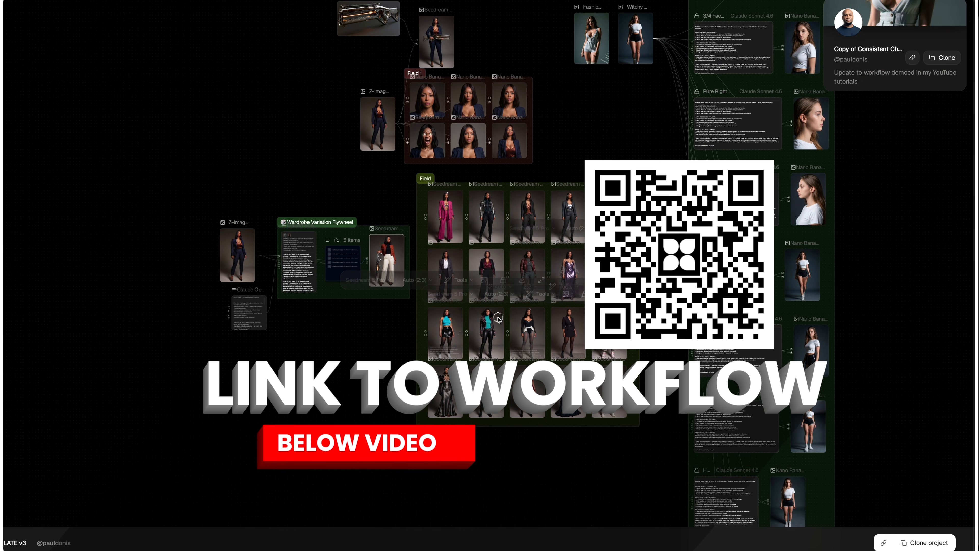
{"action": "scroll", "coordinate": [490, 276], "scroll_direction": "right", "scroll_amount": 3}
{"action": "scroll", "coordinate": [585, 359], "scroll_direction": "down", "scroll_amount": 3}
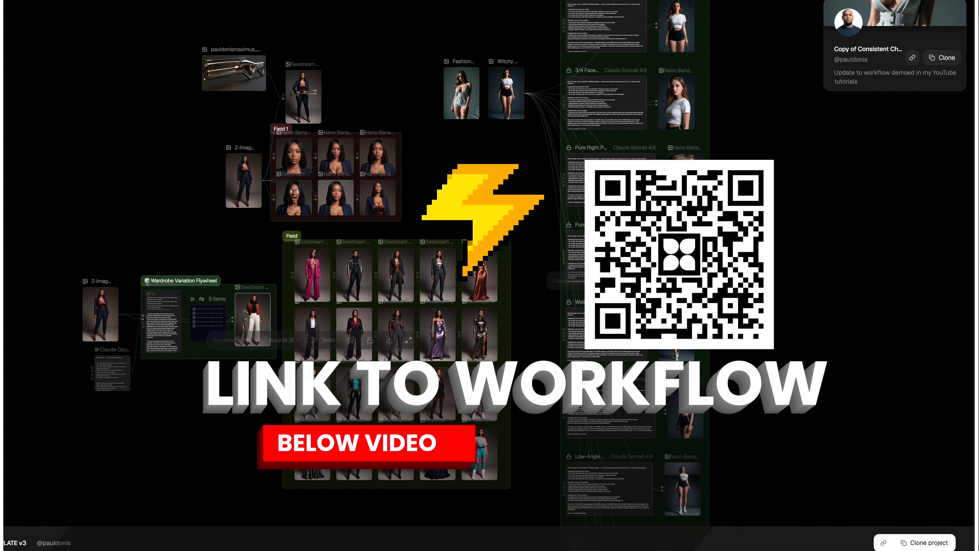
{"action": "scroll", "coordinate": [671, 260], "scroll_direction": "up", "scroll_amount": 3}
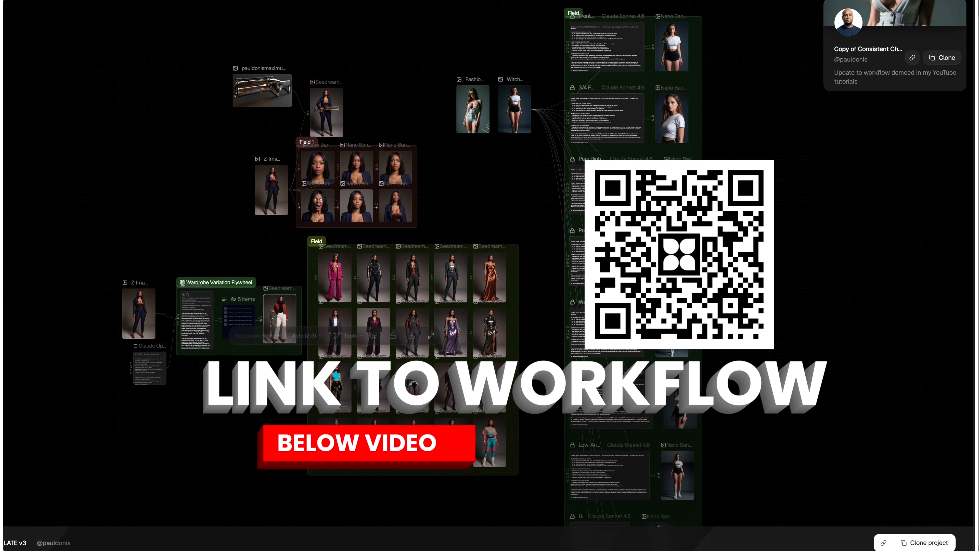